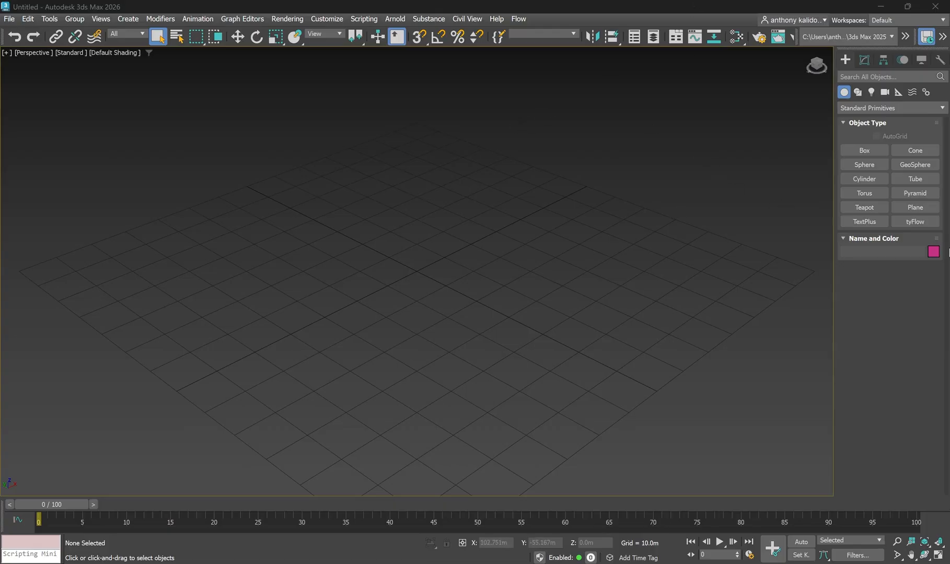
# Step: Create a tyFlow object on the ground plane just outside the front corner of the grid
pyautogui.click(925, 222)
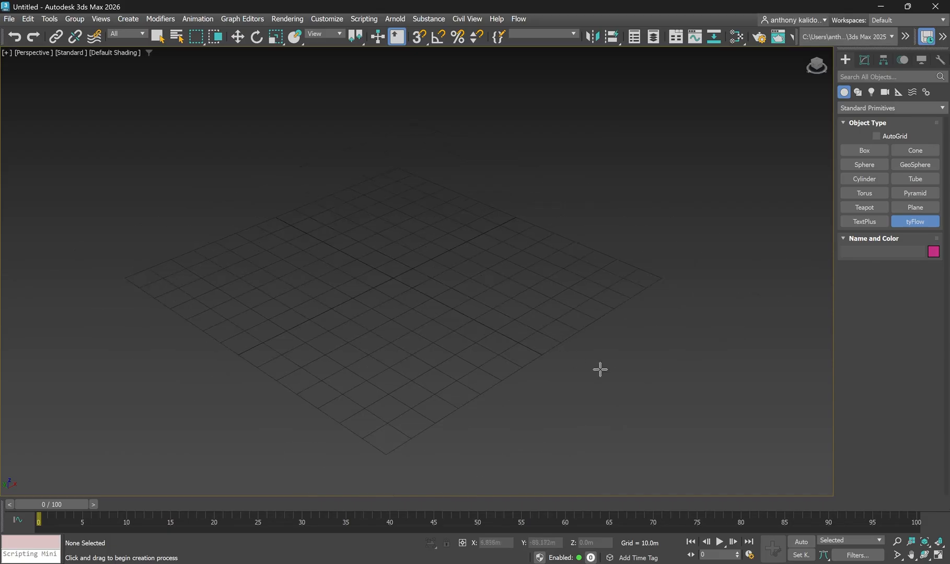
pyautogui.click(669, 370)
pyautogui.scroll(-3, 405, 269)
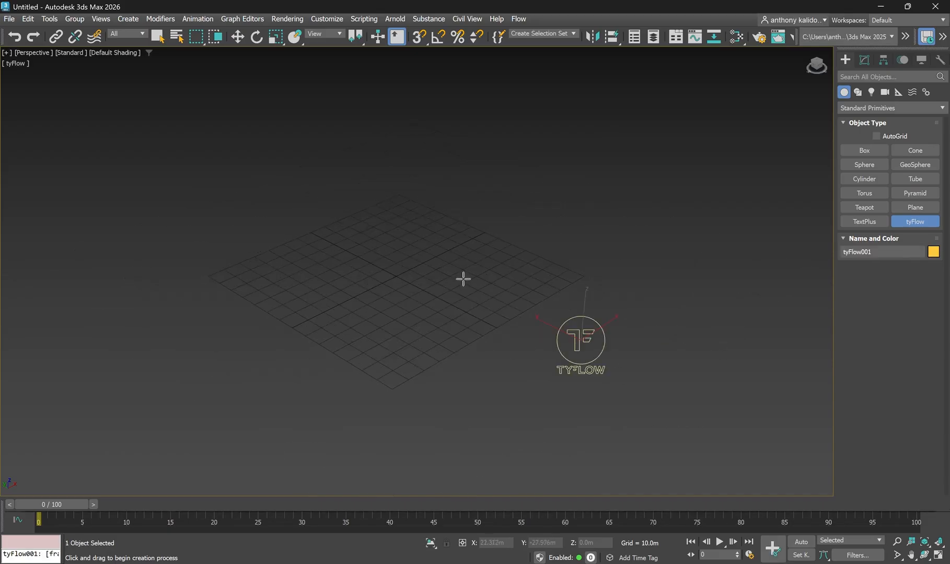
pyautogui.keyDown('alt'); pyautogui.moveTo(463, 279); pyautogui.dragTo(443, 278, button='middle'); pyautogui.keyUp('alt')
pyautogui.rightClick(645, 241)
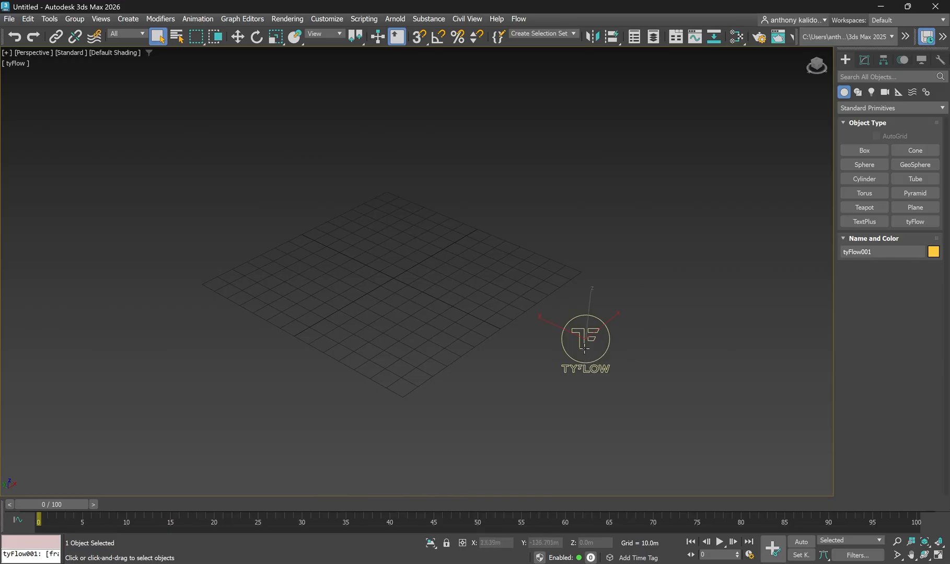
# Step: Open the tyFlow editor for the new object and add a Birth Terrain operator to the empty canvas as a new event
pyautogui.scroll(3, 593, 337)
pyautogui.click(864, 59)
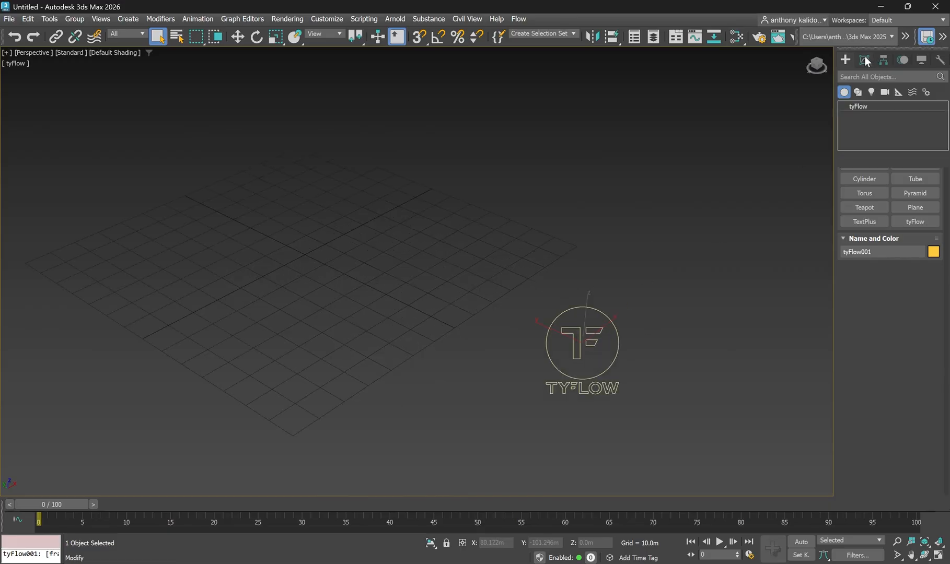
pyautogui.click(869, 203)
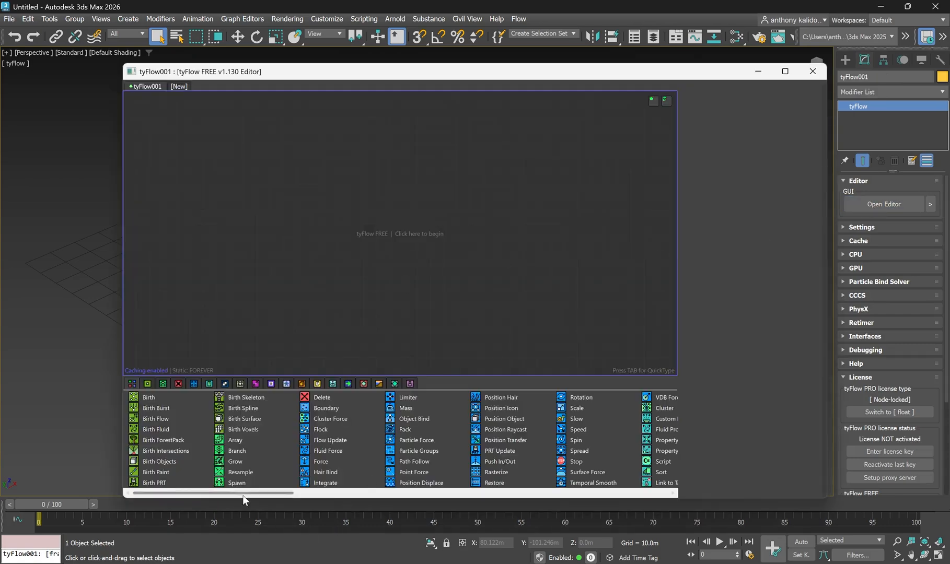
pyautogui.moveTo(247, 494); pyautogui.dragTo(629, 481)
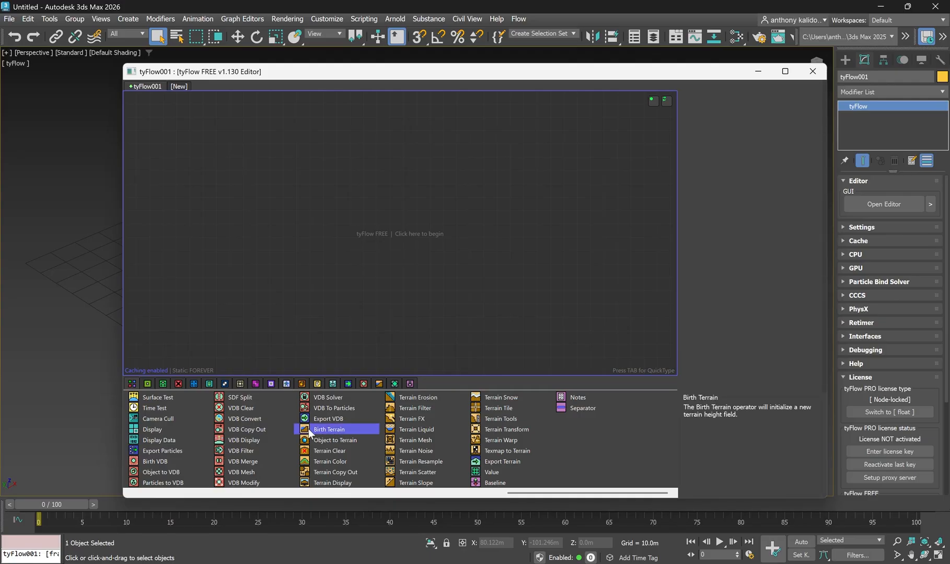
pyautogui.moveTo(307, 428); pyautogui.dragTo(330, 176)
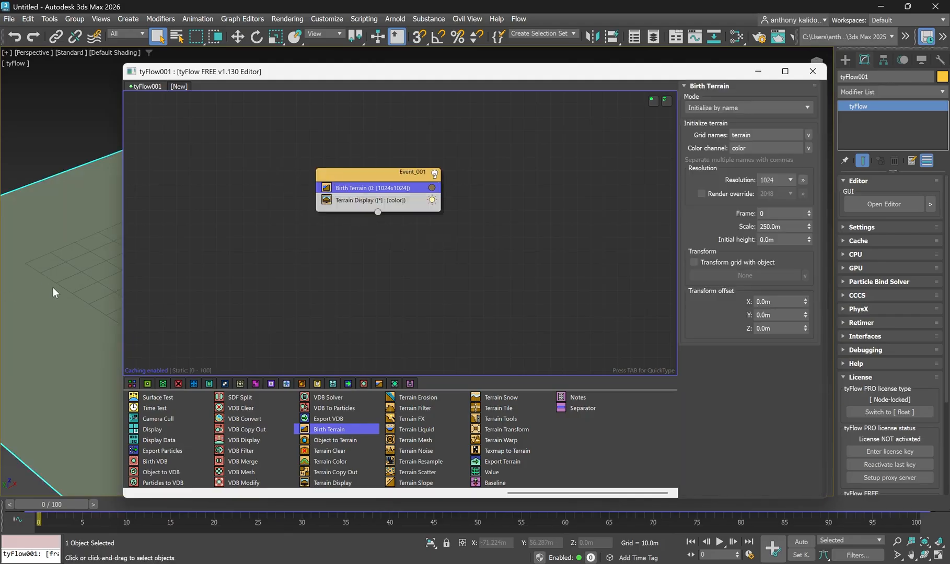
# Step: Narrow the tyFlow editor window and place it beside the terrain so both the event and the terrain plane can be seen
pyautogui.scroll(-3, 53, 287)
pyautogui.moveTo(353, 74); pyautogui.dragTo(552, 73)
pyautogui.keyDown('alt'); pyautogui.moveTo(139, 284); pyautogui.dragTo(199, 287, button='middle'); pyautogui.keyUp('alt')
pyautogui.scroll(2, 200, 265)
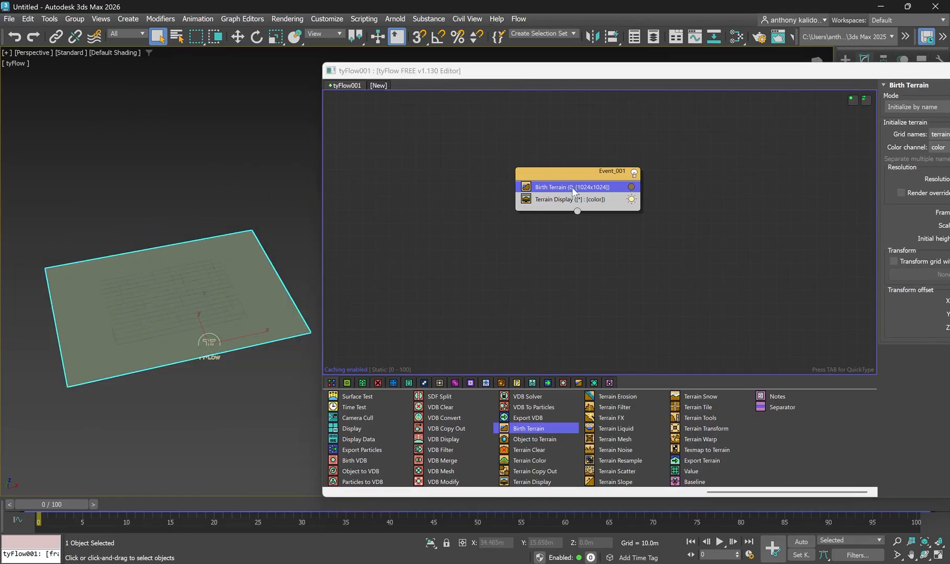
pyautogui.moveTo(596, 174); pyautogui.dragTo(528, 169)
pyautogui.click(523, 181)
pyautogui.moveTo(575, 71); pyautogui.dragTo(506, 74)
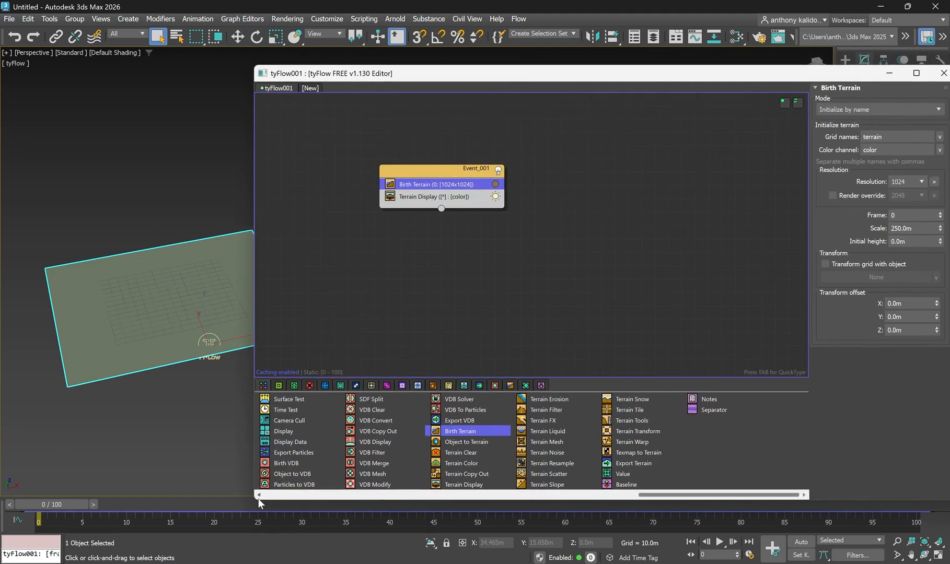
pyautogui.moveTo(254, 503); pyautogui.dragTo(500, 487)
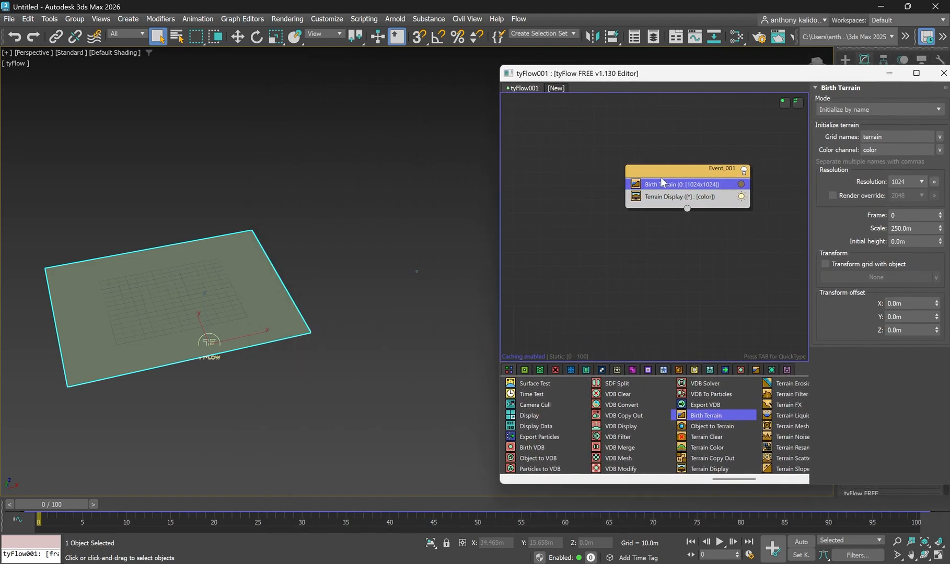
pyautogui.moveTo(681, 77); pyautogui.dragTo(599, 73)
pyautogui.scroll(4, 194, 324)
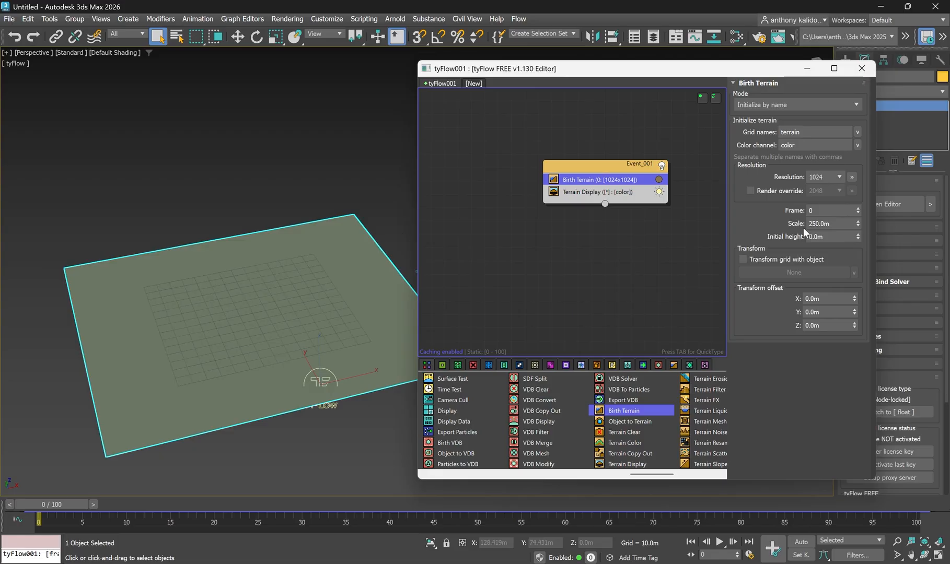
# Step: Set the Birth Terrain operator's scale to 250 m
pyautogui.moveTo(856, 224); pyautogui.dragTo(774, 222)
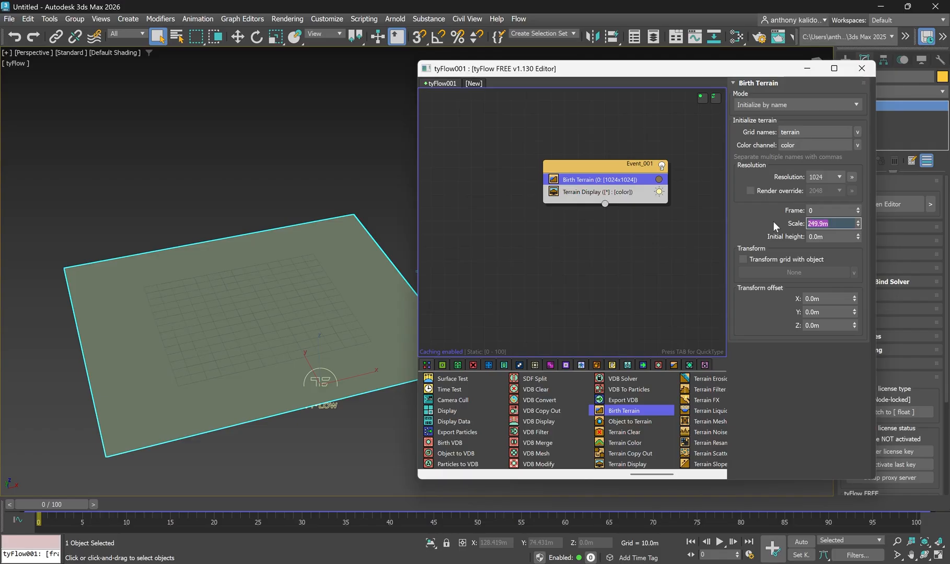
pyautogui.write('250')
pyautogui.press('Return')
# Step: Examine the flat terrain plane in the viewport from near and far against the home grid
pyautogui.scroll(-2, 187, 248)
pyautogui.scroll(4, 254, 251)
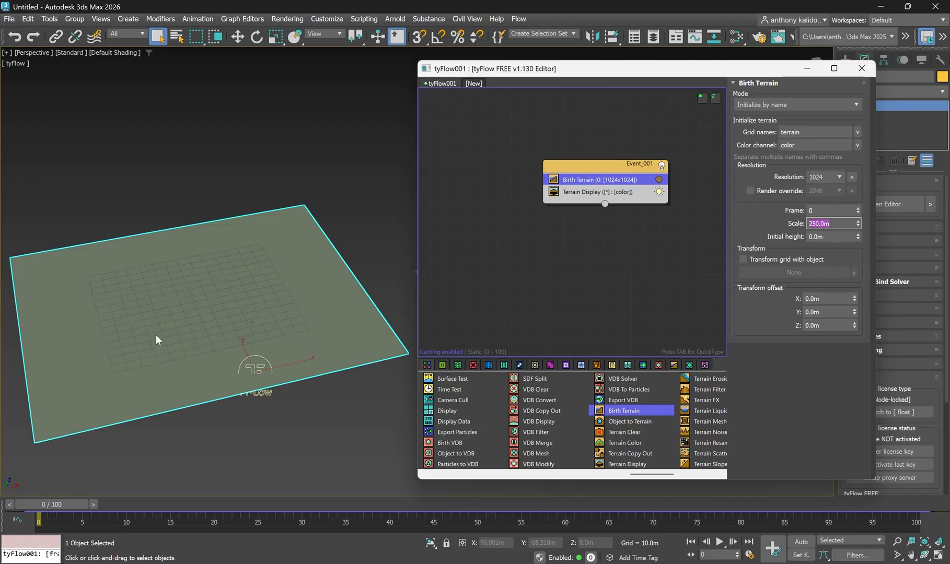
pyautogui.scroll(-2, 157, 337)
pyautogui.scroll(3, 191, 314)
pyautogui.click(695, 256)
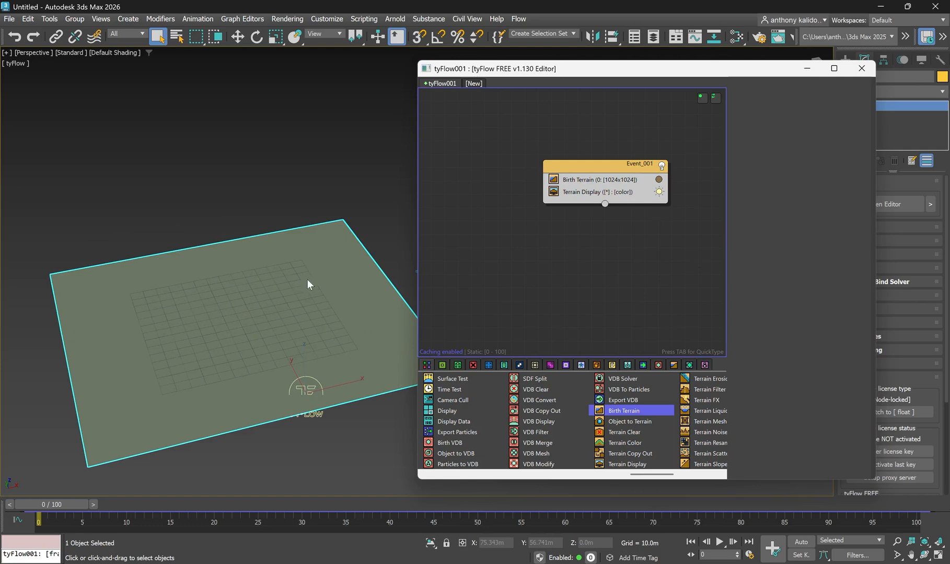
pyautogui.scroll(-2, 164, 297)
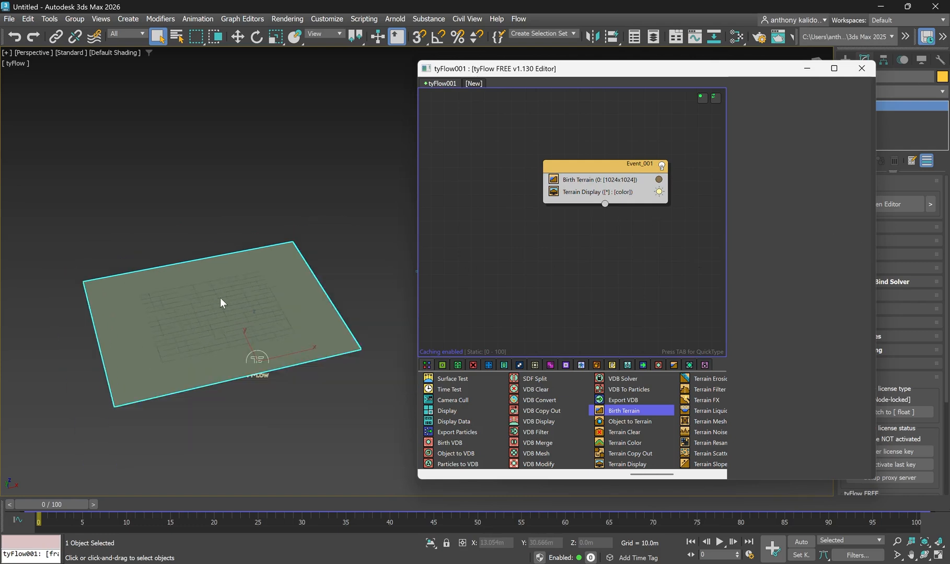
pyautogui.scroll(2, 221, 296)
pyautogui.keyDown('alt'); pyautogui.moveTo(296, 297); pyautogui.dragTo(311, 289, button='middle'); pyautogui.keyUp('alt')
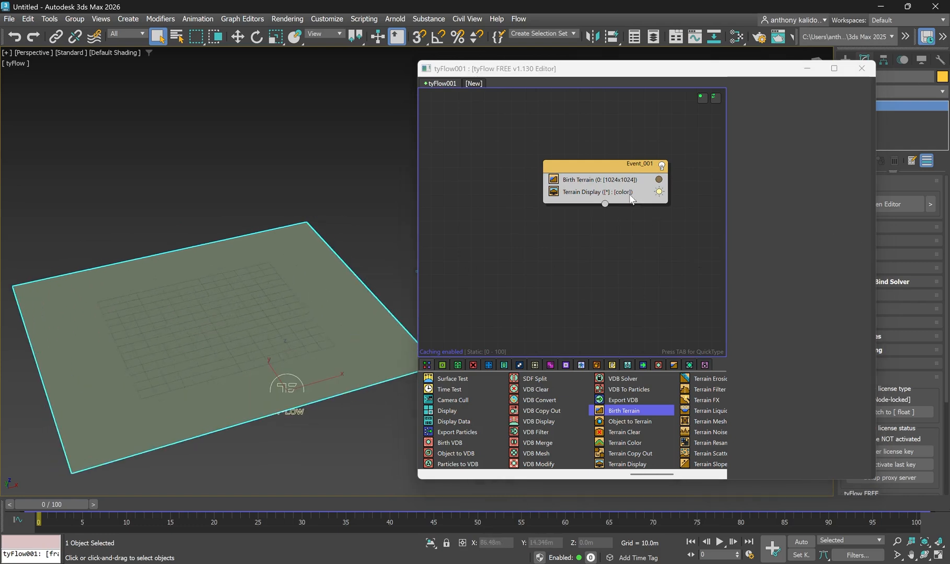
# Step: Insert a Terrain Noise operator between Birth Terrain and Terrain Display in the event
pyautogui.click(612, 179)
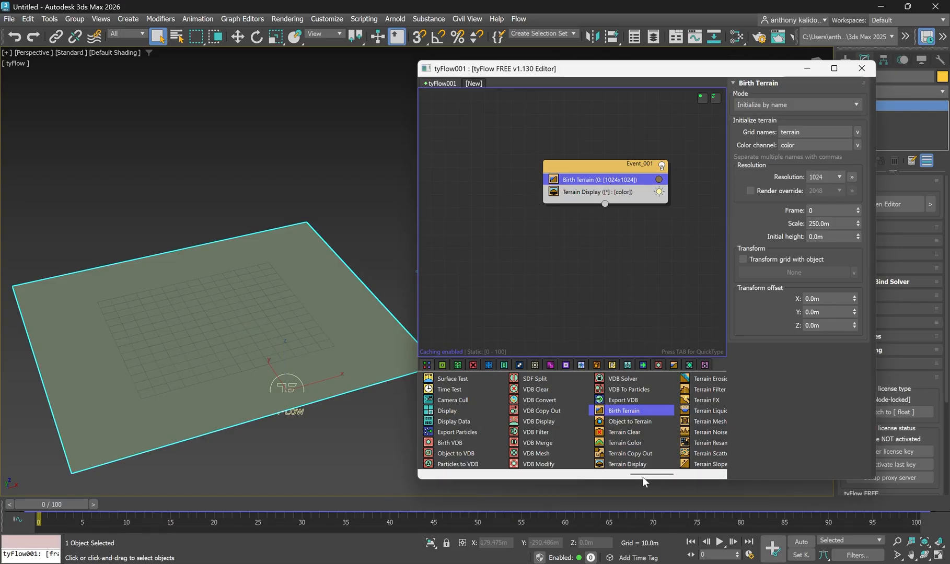
pyautogui.moveTo(645, 474); pyautogui.dragTo(662, 474)
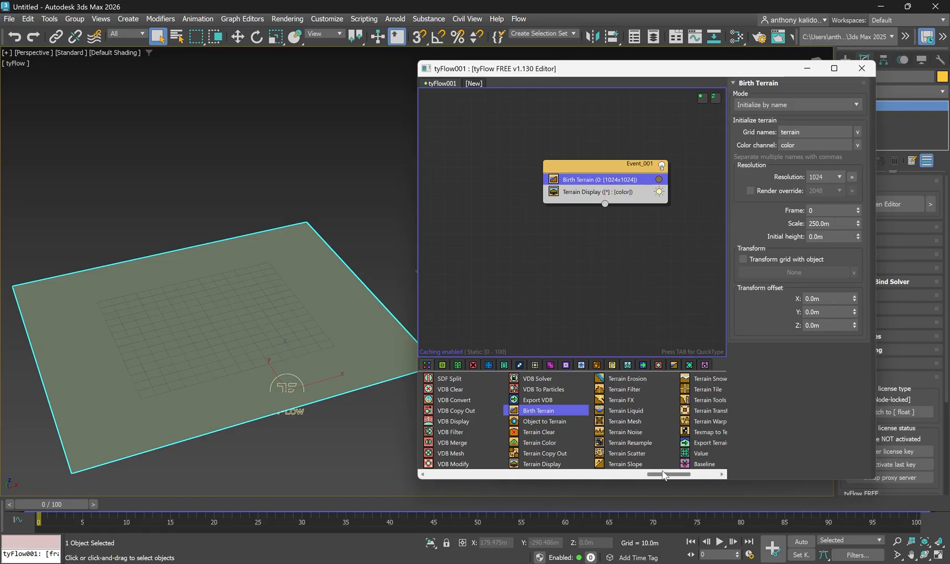
pyautogui.moveTo(600, 429); pyautogui.dragTo(554, 191)
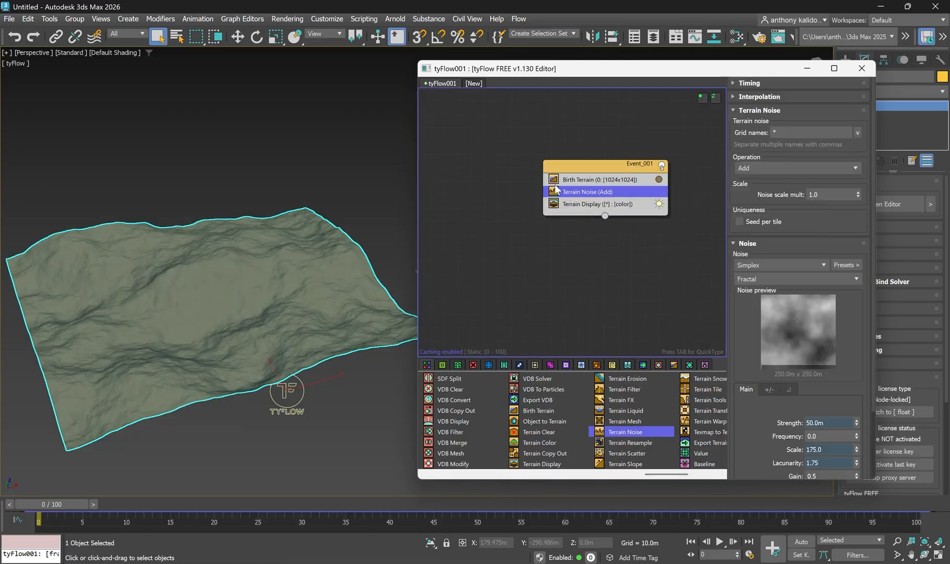
# Step: Examine the noise relief on the terrain surface from several angles and distances
pyautogui.scroll(-2, 205, 297)
pyautogui.scroll(2, 205, 292)
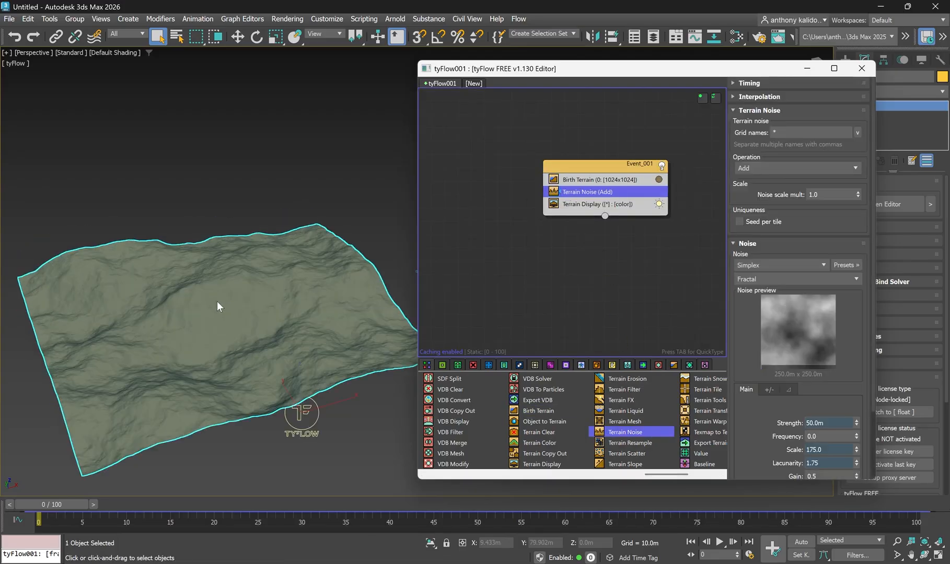
pyautogui.keyDown('alt'); pyautogui.moveTo(209, 302); pyautogui.dragTo(224, 345, button='middle'); pyautogui.keyUp('alt')
pyautogui.scroll(-3, 230, 330)
pyautogui.scroll(3, 188, 354)
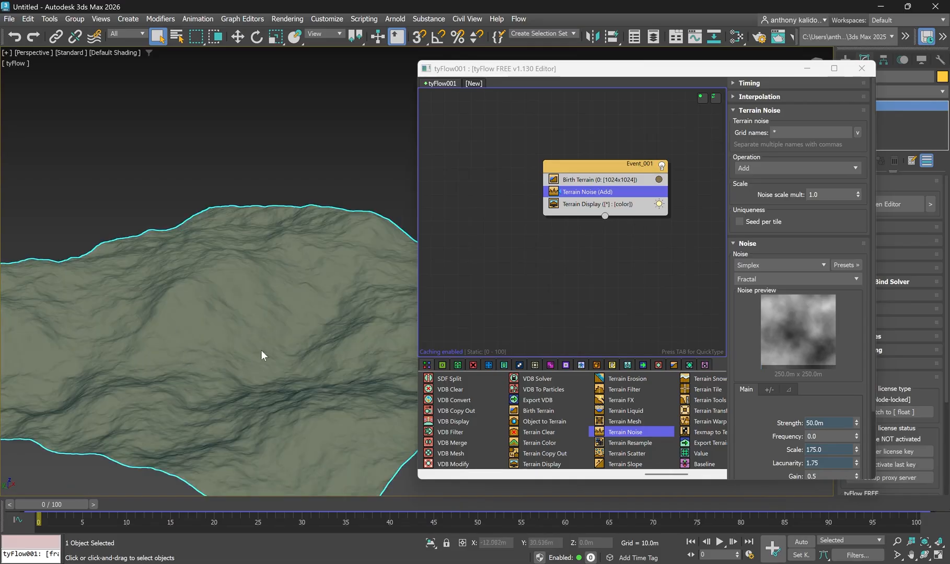
pyautogui.scroll(2, 197, 316)
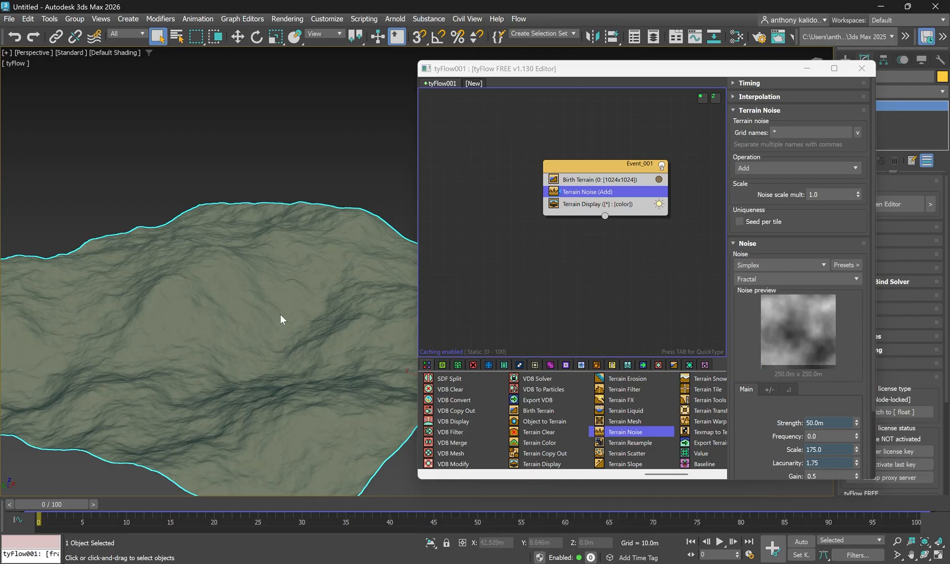
pyautogui.scroll(-2, 277, 317)
pyautogui.scroll(2, 209, 313)
# Step: Try the Cellular noise type on the Terrain Noise operator and inspect the terrain surface it produces
pyautogui.click(767, 265)
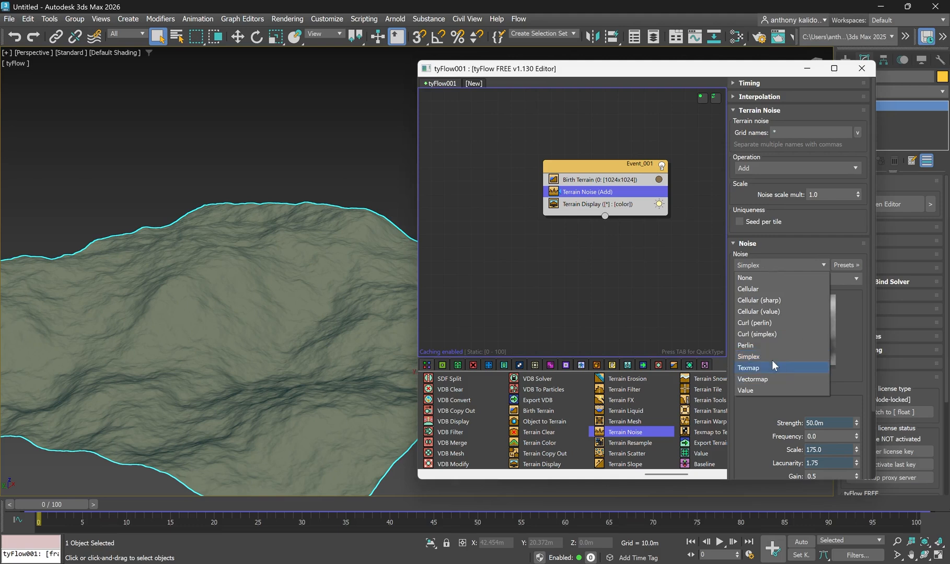
pyautogui.click(754, 289)
pyautogui.scroll(-3, 340, 316)
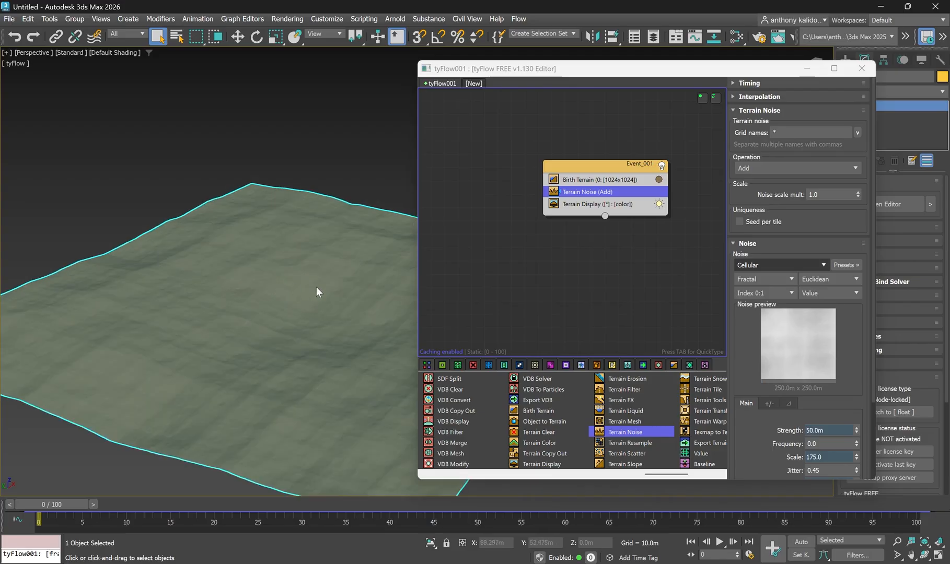
pyautogui.scroll(4, 314, 287)
pyautogui.scroll(-3, 348, 261)
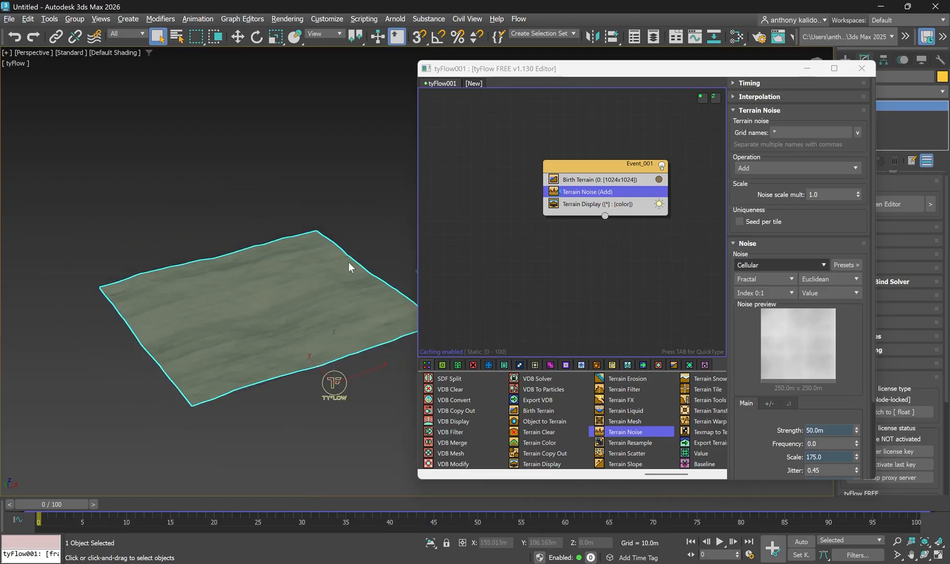
pyautogui.scroll(5, 284, 299)
pyautogui.scroll(-5, 293, 347)
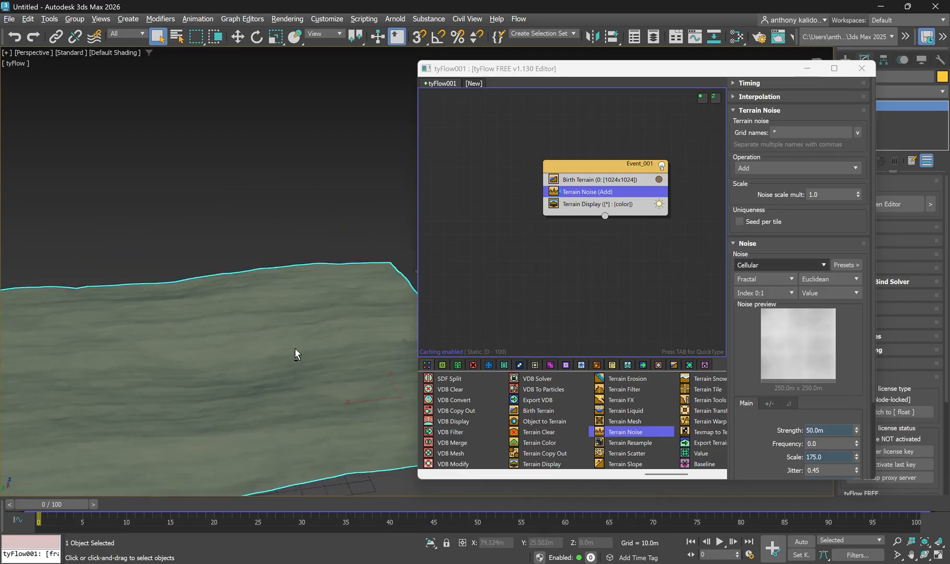
pyautogui.keyDown('alt'); pyautogui.moveTo(272, 344); pyautogui.dragTo(245, 353, button='middle'); pyautogui.keyUp('alt')
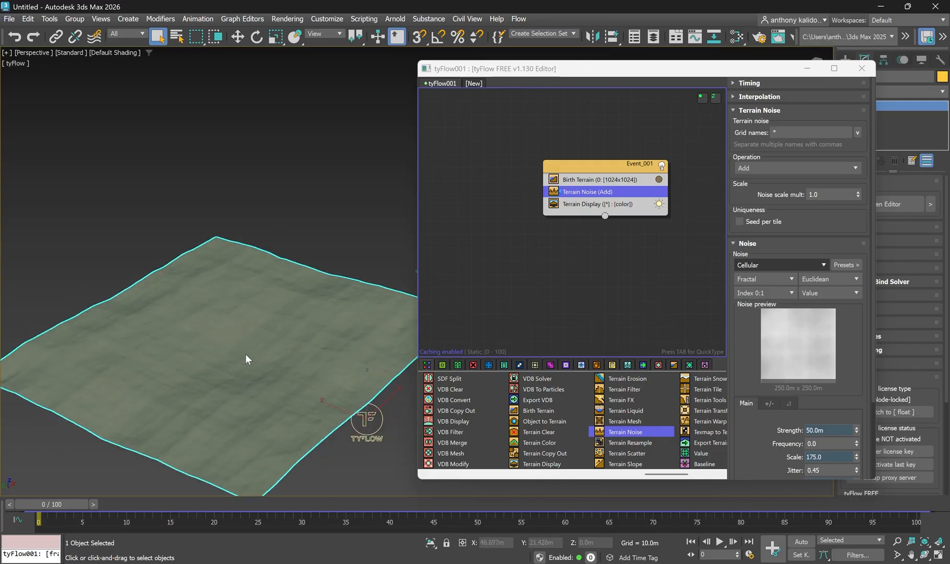
pyautogui.moveTo(361, 253); pyautogui.dragTo(496, 218, button='middle')
pyautogui.scroll(-2, 121, 270)
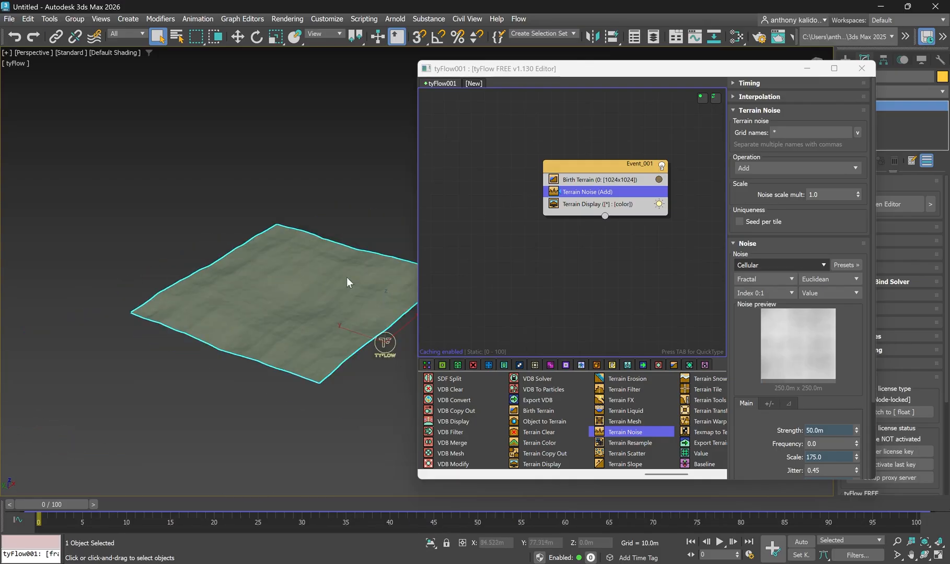
pyautogui.scroll(4, 359, 270)
# Step: Switch the Terrain Noise operator's noise type back to Simplex
pyautogui.click(771, 267)
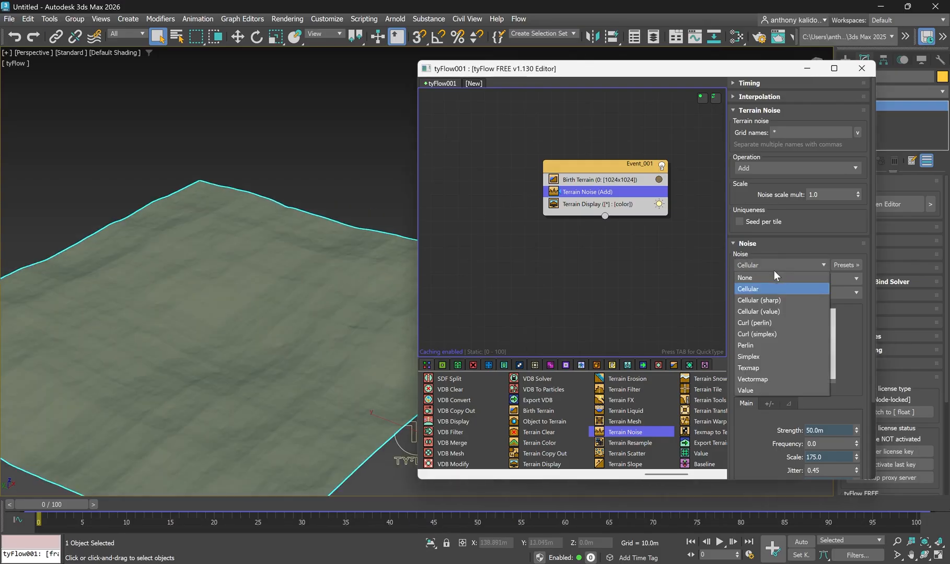
pyautogui.click(760, 358)
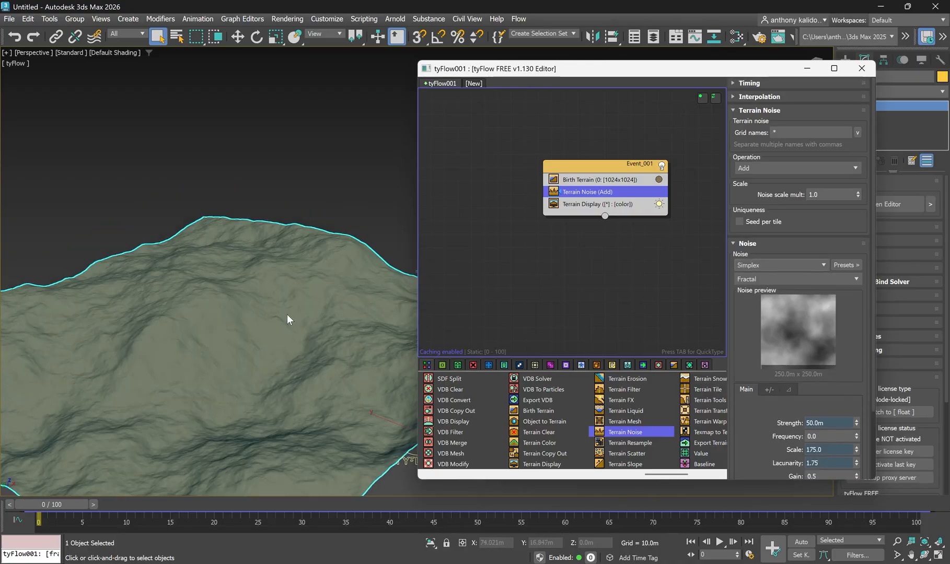
pyautogui.scroll(-3, 277, 306)
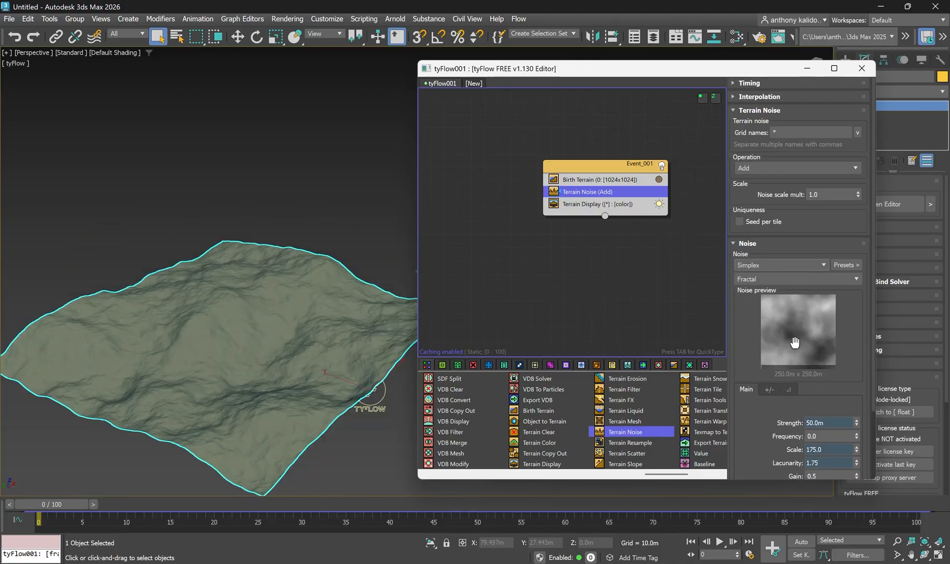
# Step: Raise the strength of the Terrain Noise operator's main noise to about 68 m
pyautogui.moveTo(797, 347); pyautogui.dragTo(798, 321)
pyautogui.scroll(-2, 799, 321)
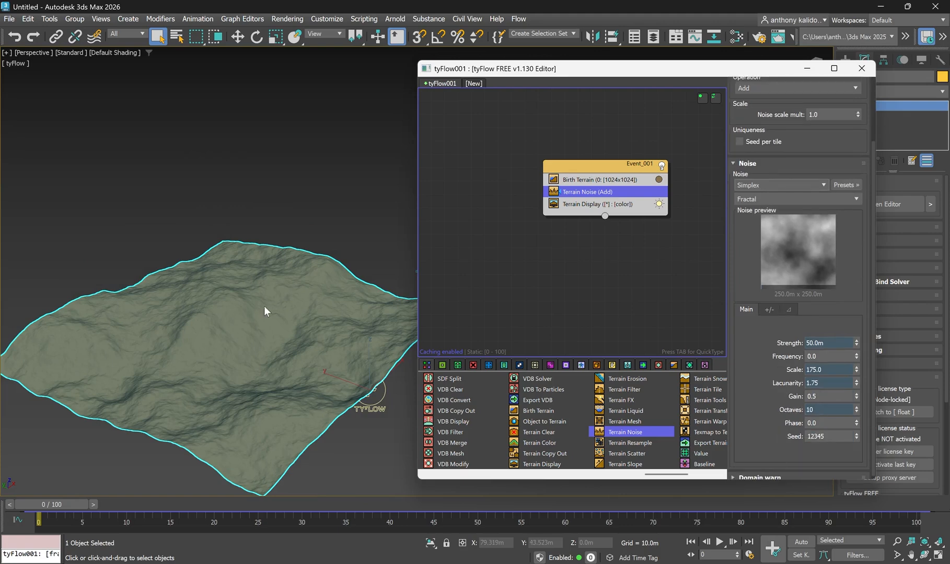
pyautogui.scroll(-3, 264, 306)
pyautogui.scroll(4, 273, 321)
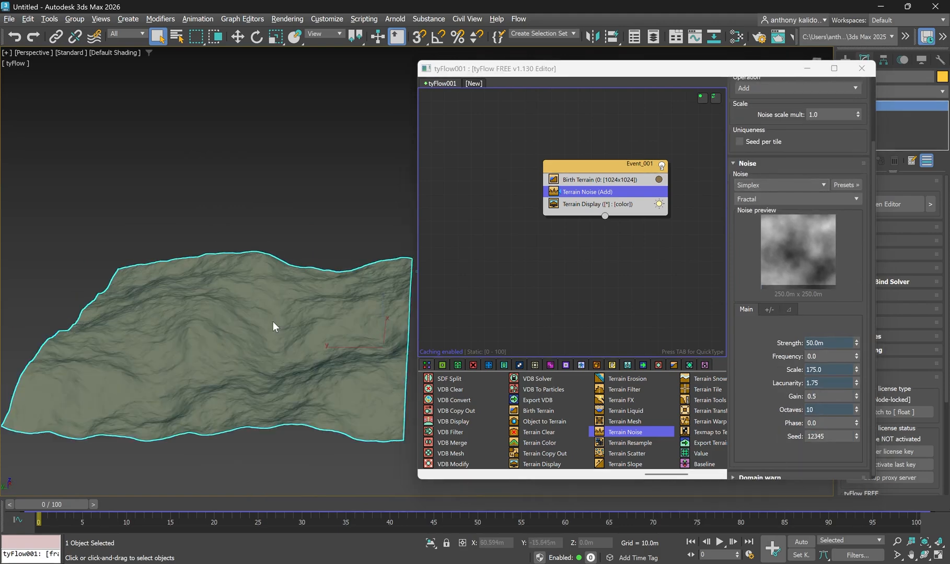
pyautogui.scroll(-1, 275, 321)
pyautogui.keyDown('alt'); pyautogui.moveTo(275, 322); pyautogui.dragTo(284, 324, button='middle'); pyautogui.keyUp('alt')
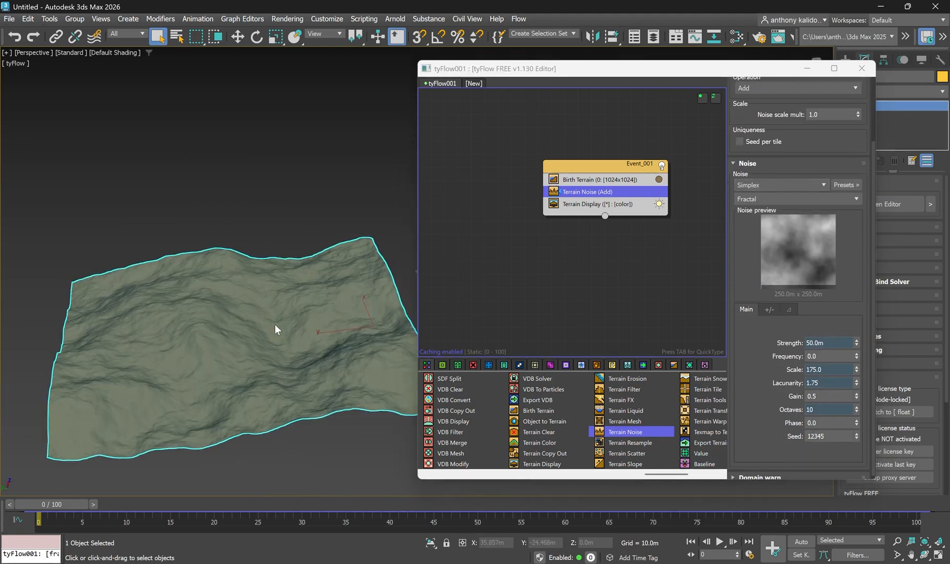
pyautogui.click(857, 341)
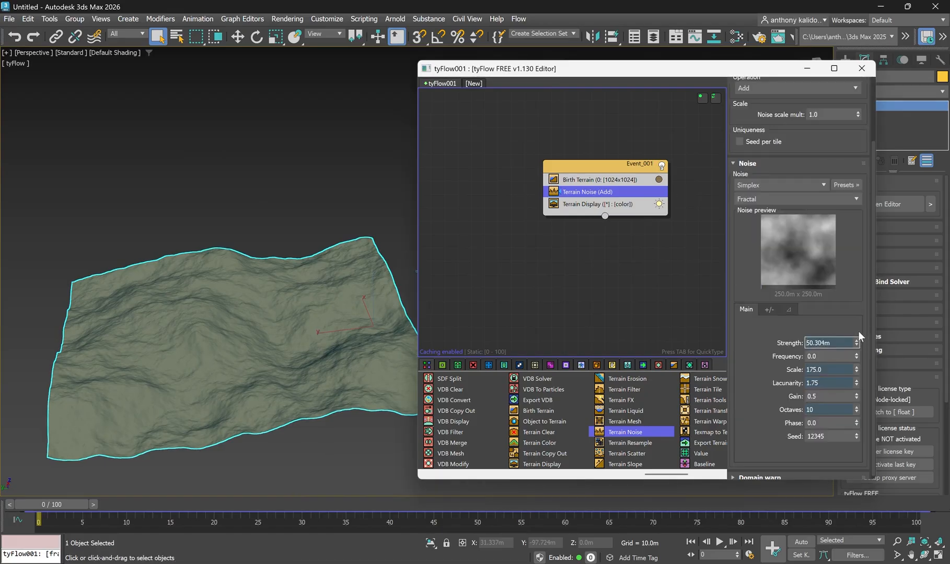
pyautogui.moveTo(856, 304); pyautogui.dragTo(855, 181)
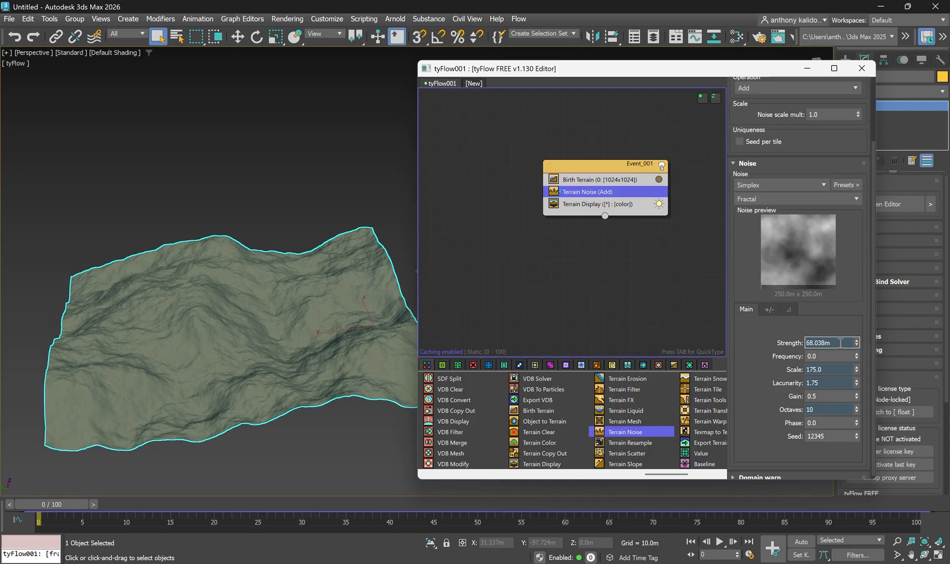
# Step: Try a main noise strength of 200 m on the Terrain Noise operator and inspect the terrain from several angles
pyautogui.moveTo(839, 342); pyautogui.dragTo(797, 335)
pyautogui.write('200')
pyautogui.press('Return')
pyautogui.keyDown('alt'); pyautogui.moveTo(275, 384); pyautogui.dragTo(277, 359, button='middle'); pyautogui.keyUp('alt')
pyautogui.scroll(2, 277, 359)
pyautogui.scroll(3, 260, 287)
pyautogui.scroll(2, 267, 297)
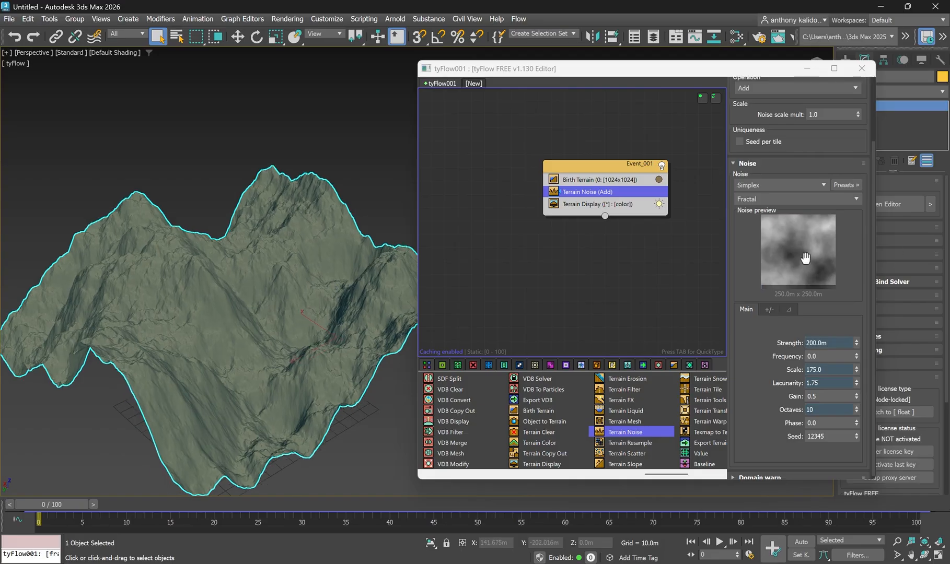
pyautogui.keyDown('alt'); pyautogui.moveTo(191, 275); pyautogui.dragTo(240, 311, button='middle'); pyautogui.keyUp('alt')
pyautogui.scroll(2, 235, 289)
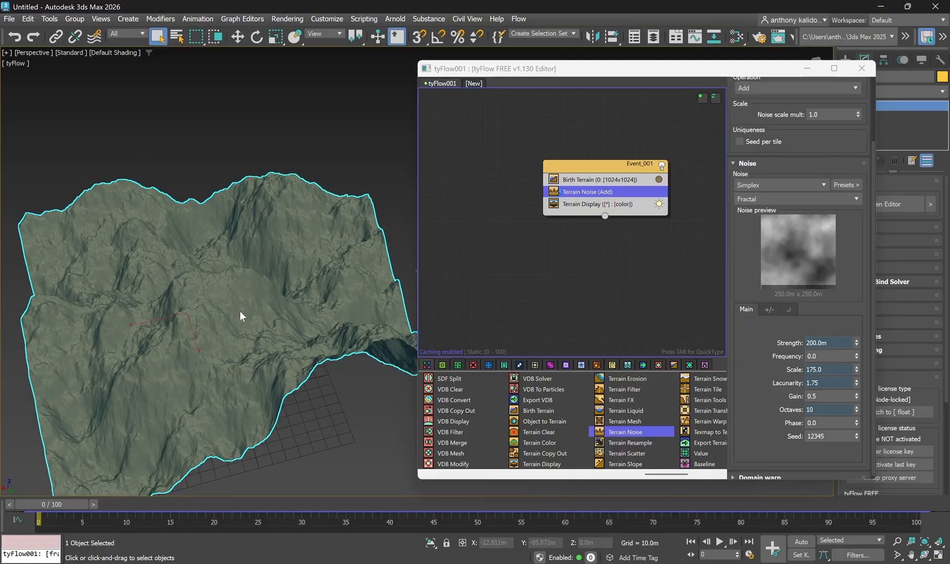
pyautogui.keyDown('alt'); pyautogui.moveTo(294, 295); pyautogui.dragTo(313, 271, button='middle'); pyautogui.keyUp('alt')
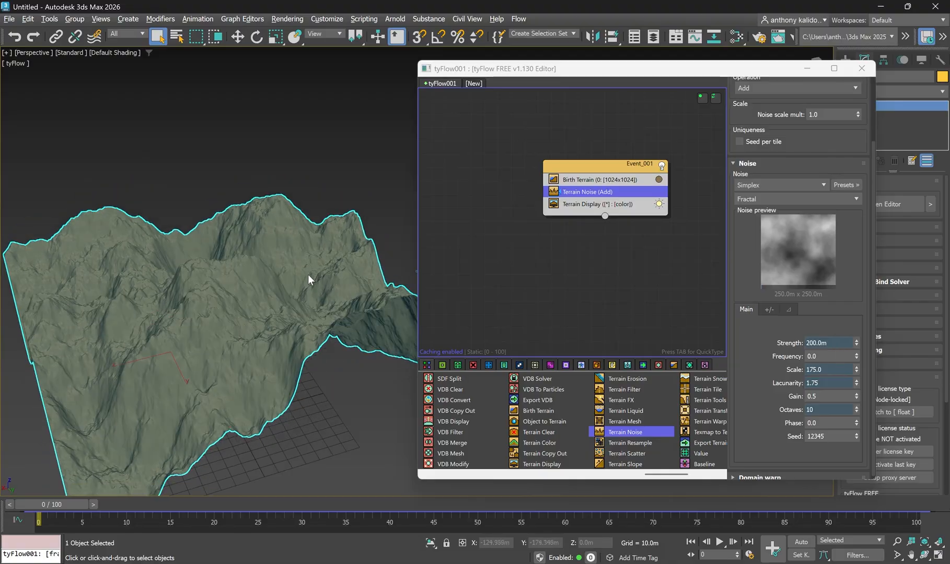
# Step: Set the Terrain Noise operator's main noise strength to 100 m and check the whole terrain
pyautogui.doubleClick(837, 342)
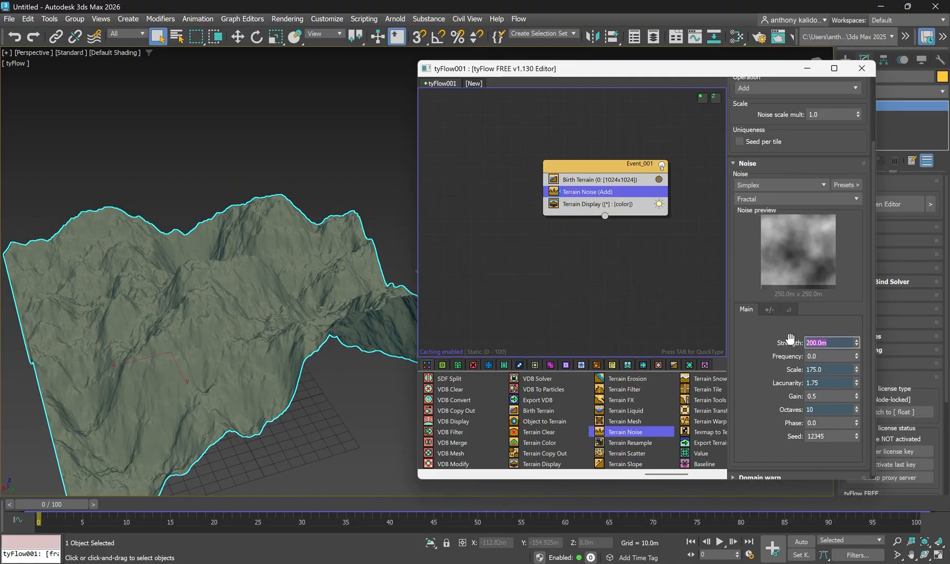
pyautogui.write('100')
pyautogui.press('Return')
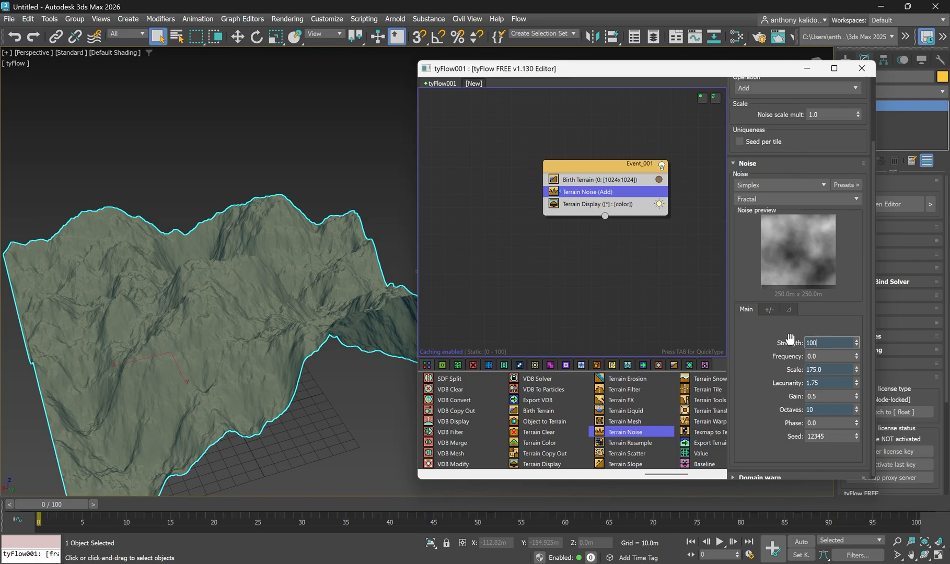
pyautogui.keyDown('alt'); pyautogui.moveTo(277, 378); pyautogui.dragTo(316, 367, button='middle'); pyautogui.keyUp('alt')
pyautogui.scroll(-1, 793, 360)
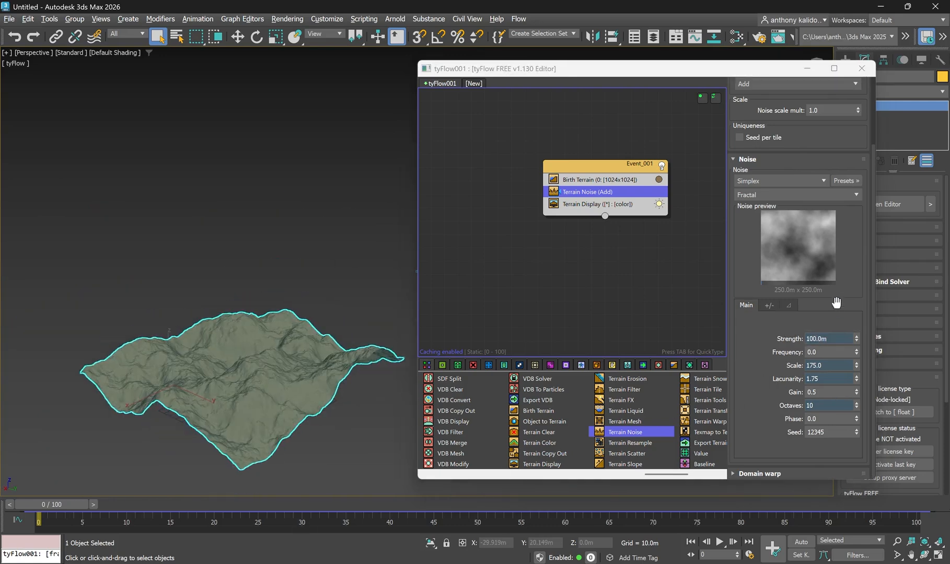
# Step: Reveal the Terrain Noise operator's domain warp settings and set the warp strength to 100 m
pyautogui.click(733, 473)
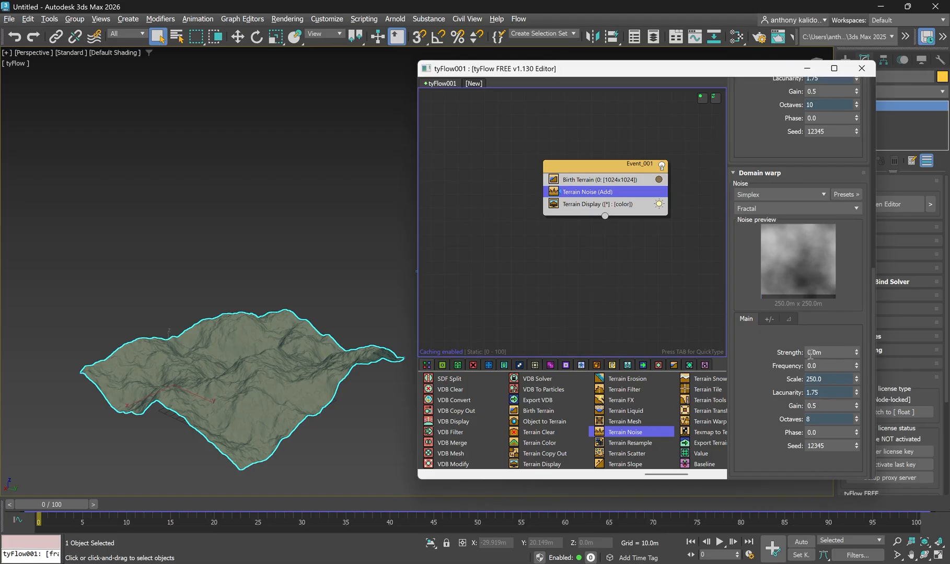
pyautogui.moveTo(839, 353); pyautogui.dragTo(789, 352)
pyautogui.write('100')
pyautogui.press('Return')
pyautogui.keyDown('alt'); pyautogui.moveTo(201, 377); pyautogui.dragTo(265, 367, button='middle'); pyautogui.keyUp('alt')
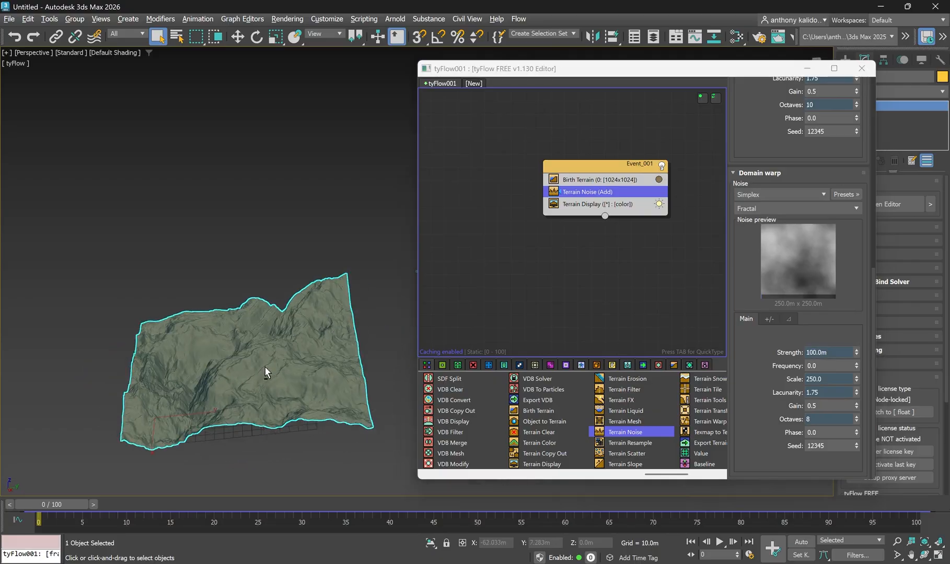
pyautogui.scroll(3, 266, 369)
# Step: Try a domain warp strength of 200 m and inspect the distorted terrain from several angles and distances
pyautogui.click(835, 352)
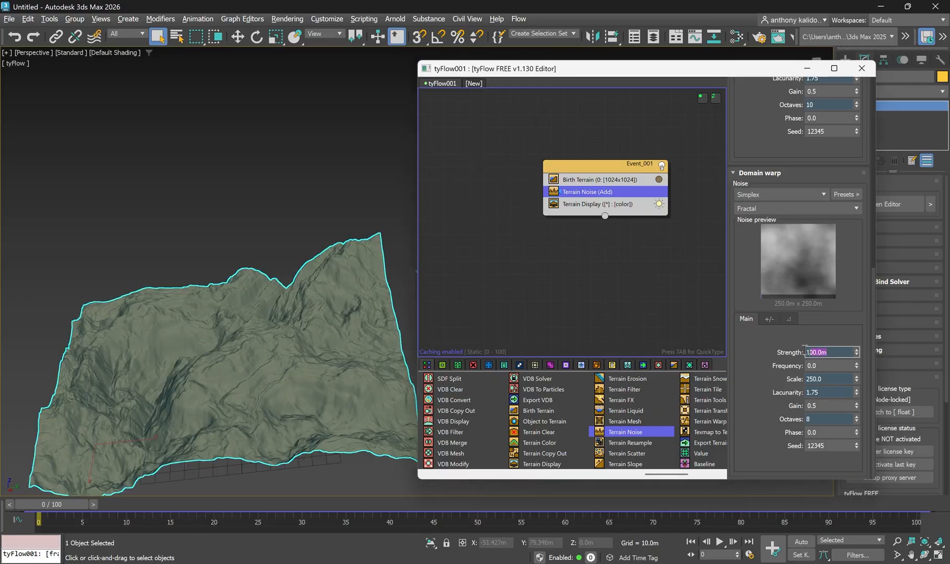
pyautogui.write('200')
pyautogui.press('Return')
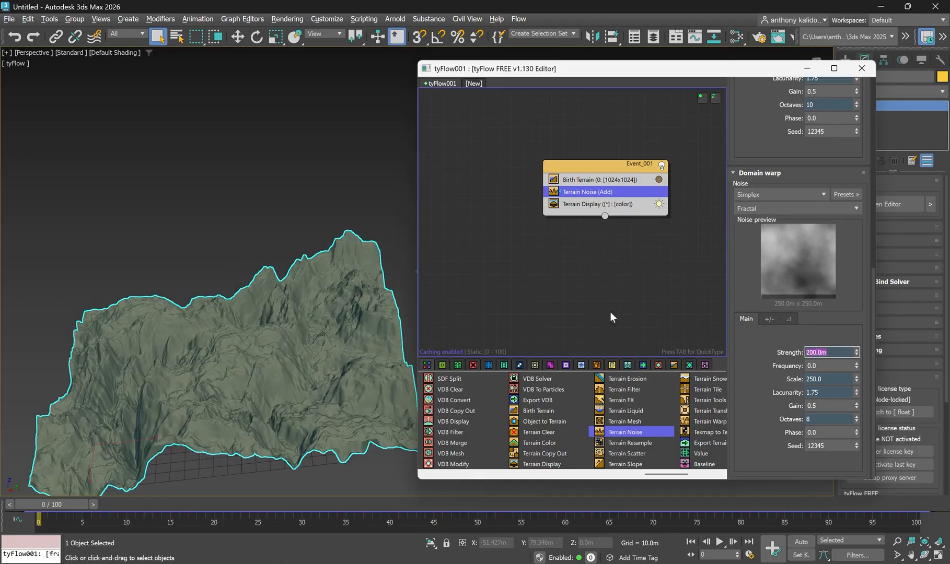
pyautogui.keyDown('alt'); pyautogui.moveTo(278, 362); pyautogui.dragTo(256, 279, button='middle'); pyautogui.keyUp('alt')
pyautogui.keyDown('alt'); pyautogui.moveTo(272, 316); pyautogui.dragTo(289, 315, button='middle'); pyautogui.keyUp('alt')
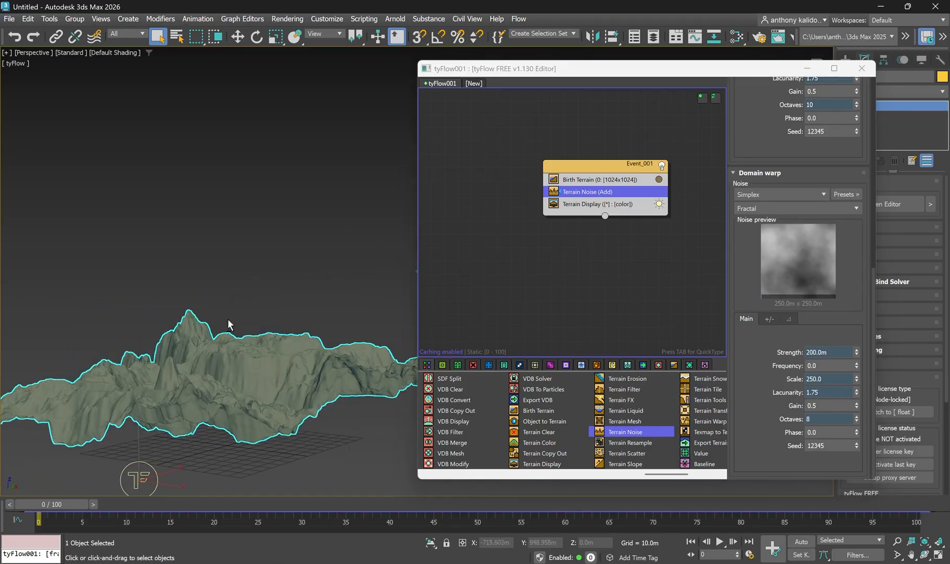
pyautogui.keyDown('alt'); pyautogui.moveTo(228, 320); pyautogui.dragTo(327, 319, button='middle'); pyautogui.keyUp('alt')
pyautogui.scroll(-4, 270, 312)
pyautogui.scroll(2, 243, 320)
pyautogui.scroll(2, 326, 319)
pyautogui.keyDown('alt'); pyautogui.moveTo(314, 321); pyautogui.dragTo(296, 319, button='middle'); pyautogui.keyUp('alt')
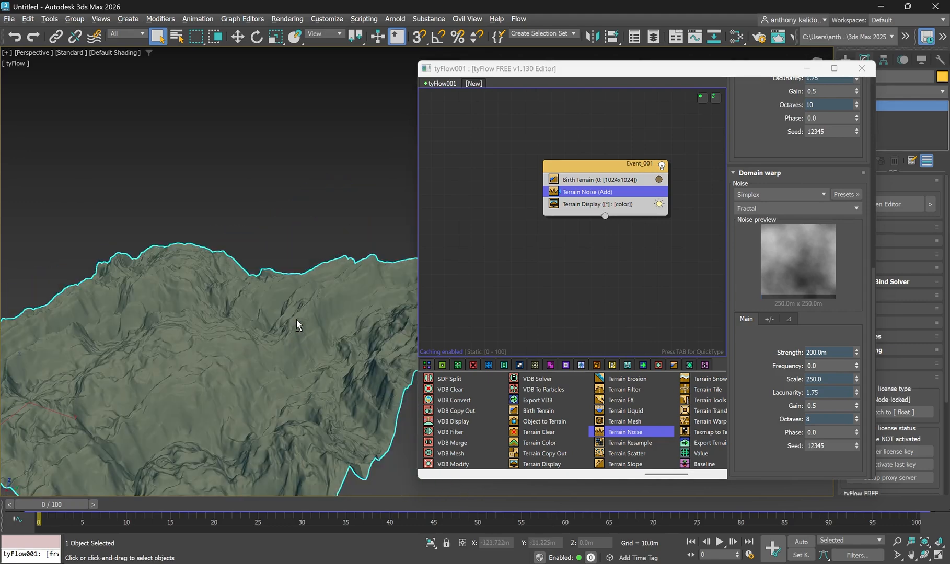
# Step: Set the domain warp strength to 50 m and check the warped relief
pyautogui.scroll(-2, 293, 273)
pyautogui.moveTo(828, 353); pyautogui.dragTo(763, 343)
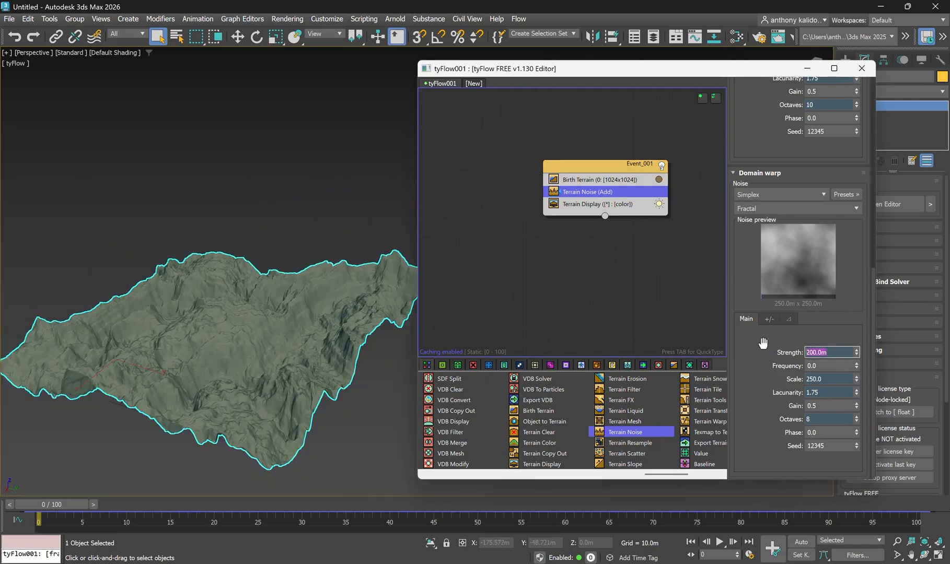
pyautogui.write('50')
pyautogui.press('Return')
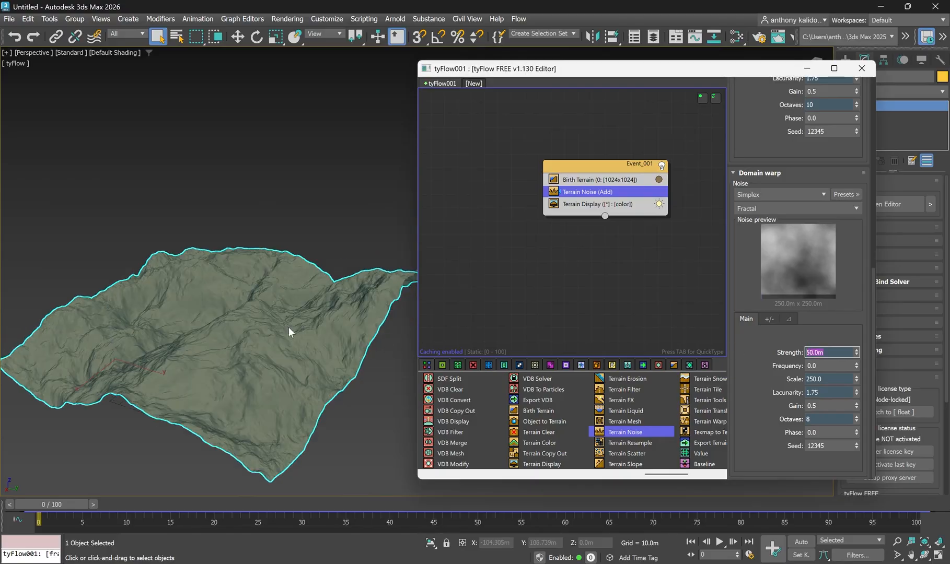
pyautogui.keyDown('alt'); pyautogui.moveTo(230, 318); pyautogui.dragTo(287, 308, button='middle'); pyautogui.keyUp('alt')
pyautogui.scroll(3, 260, 307)
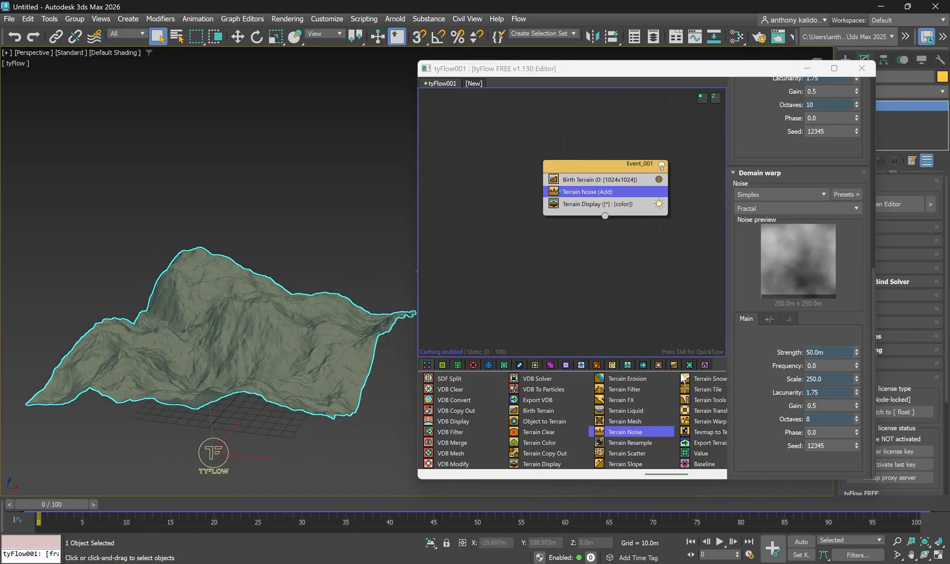
# Step: Vary the domain warp's phase to change the terrain shape, settling on 156.666
pyautogui.click(856, 431)
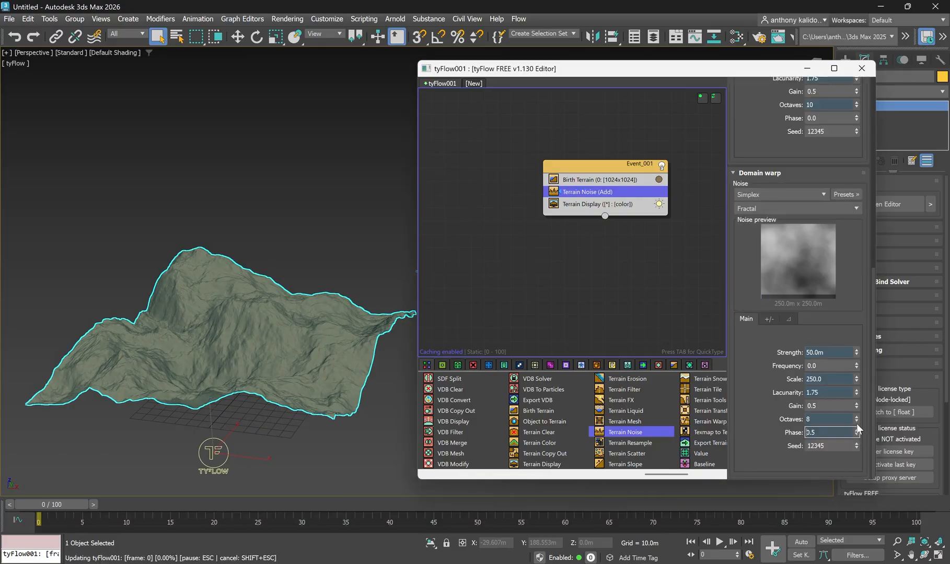
pyautogui.moveTo(856, 425); pyautogui.dragTo(850, 215)
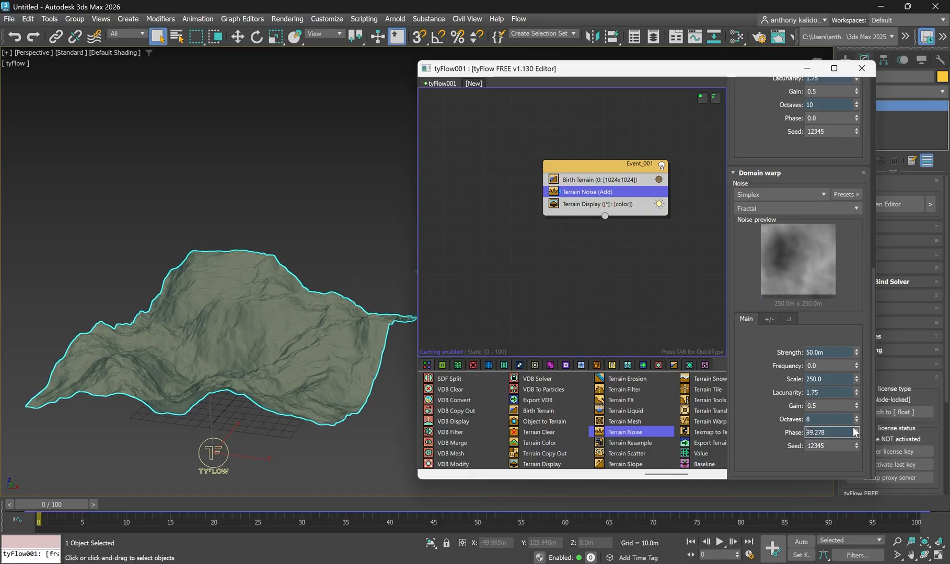
pyautogui.moveTo(855, 433); pyautogui.dragTo(839, 157)
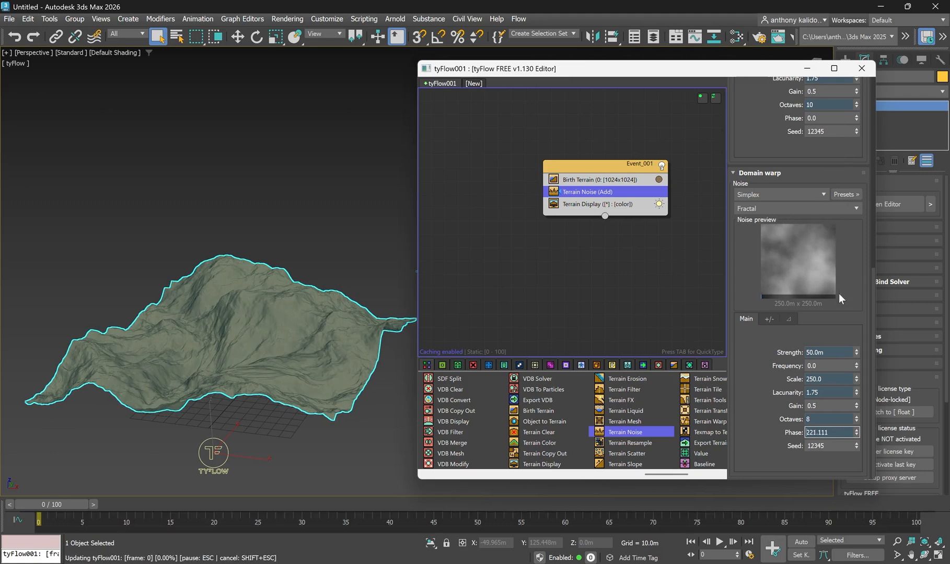
pyautogui.moveTo(839, 293); pyautogui.dragTo(821, 361)
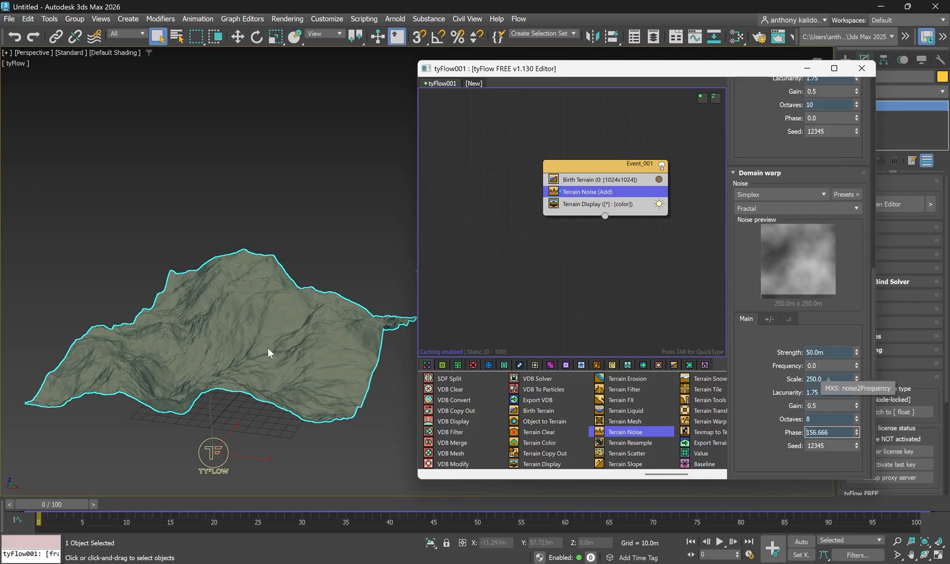
pyautogui.keyDown('alt'); pyautogui.moveTo(277, 329); pyautogui.dragTo(319, 324, button='middle'); pyautogui.keyUp('alt')
# Step: Set the Terrain Noise operator's main noise strength to 50 m and inspect the flattened terrain
pyautogui.scroll(2, 814, 242)
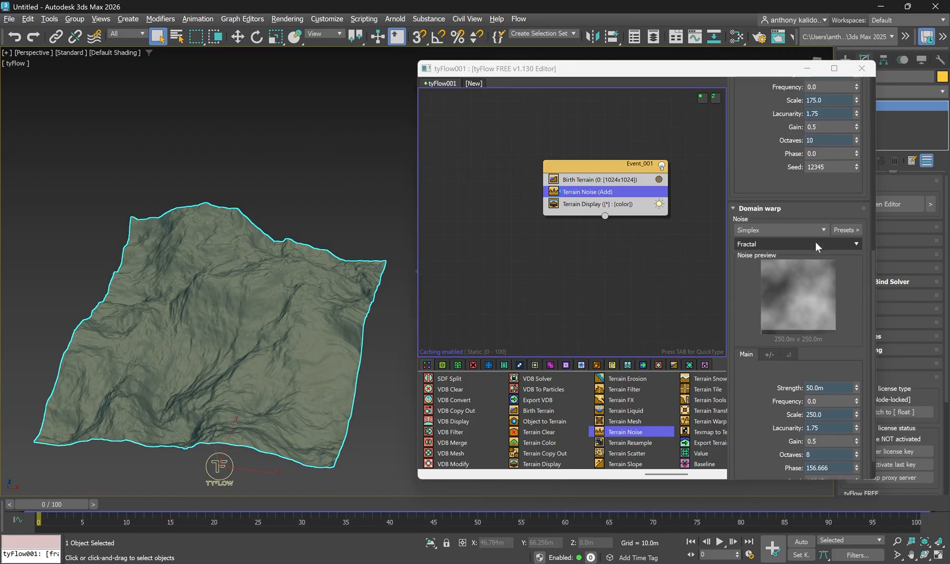
pyautogui.scroll(1, 809, 178)
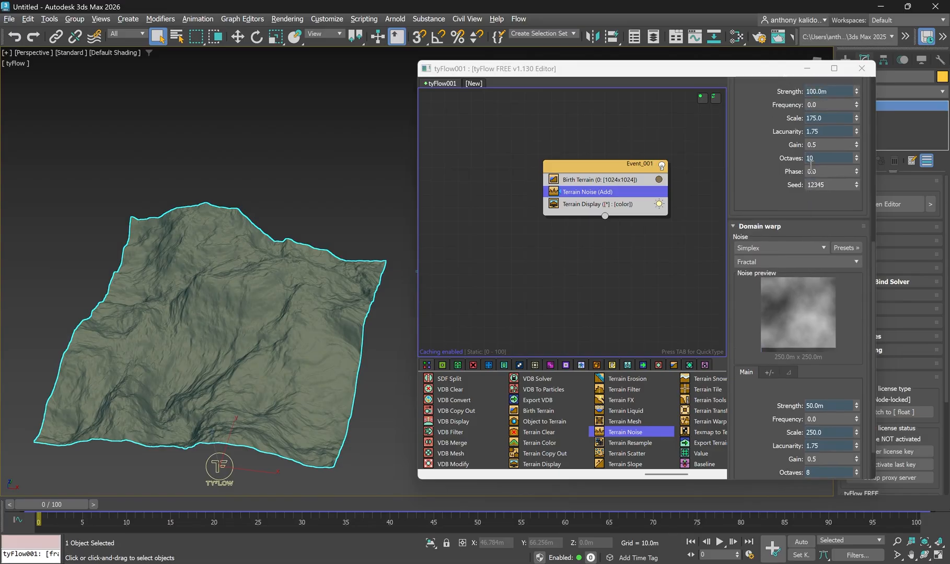
pyautogui.click(834, 91)
pyautogui.write('50')
pyautogui.press('Return')
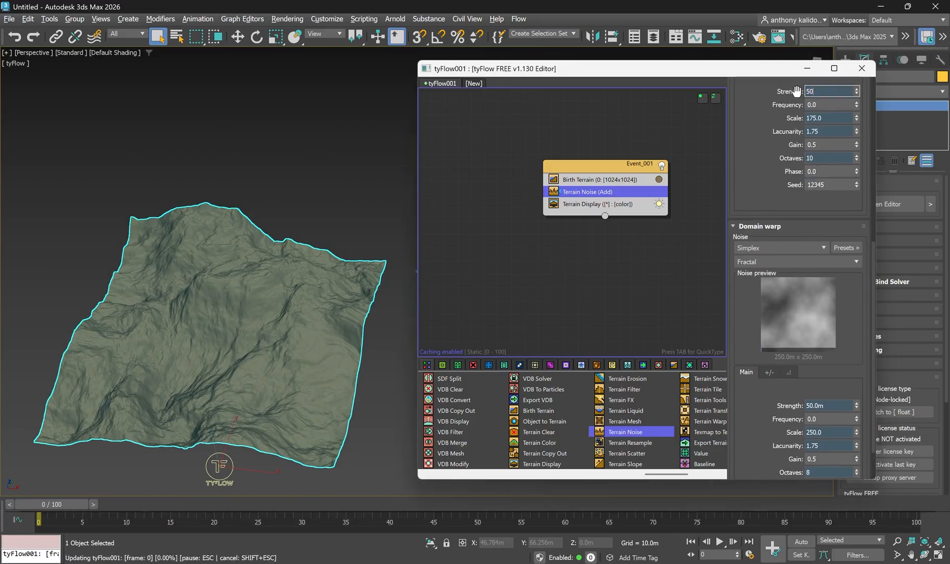
pyautogui.scroll(-3, 285, 265)
pyautogui.scroll(3, 262, 308)
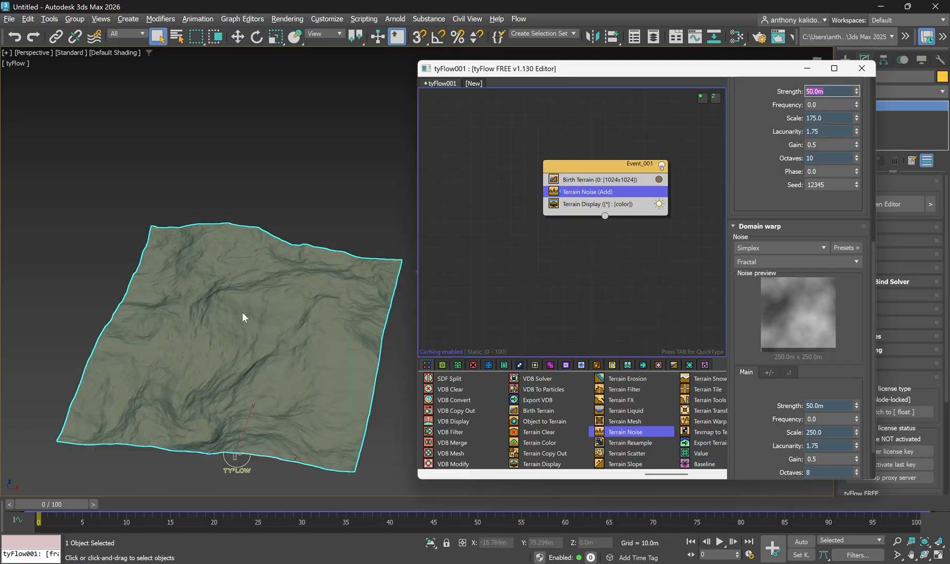
pyautogui.keyDown('alt'); pyautogui.moveTo(248, 329); pyautogui.dragTo(255, 324, button='middle'); pyautogui.keyUp('alt')
pyautogui.scroll(-3, 255, 324)
pyautogui.scroll(3, 225, 361)
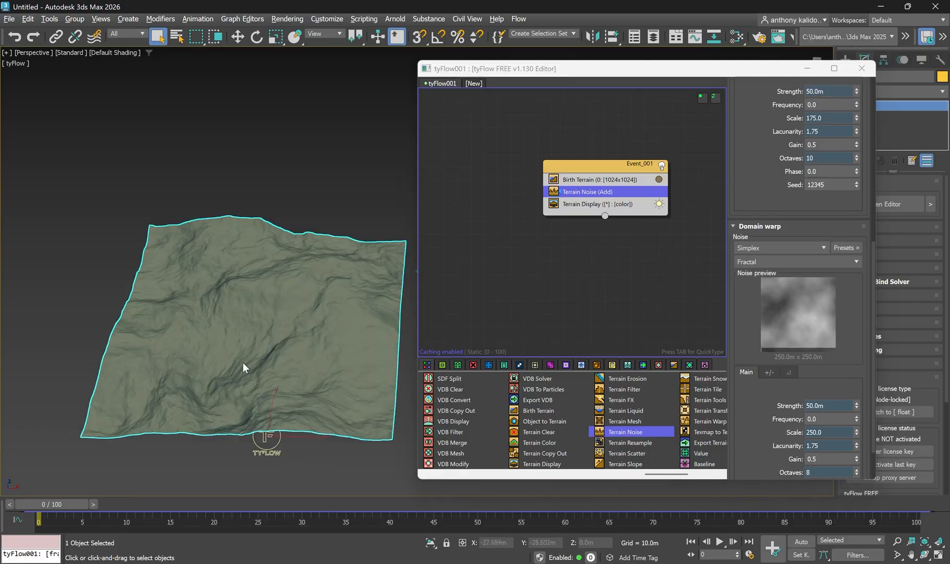
pyautogui.keyDown('alt'); pyautogui.moveTo(242, 363); pyautogui.dragTo(255, 329, button='middle'); pyautogui.keyUp('alt')
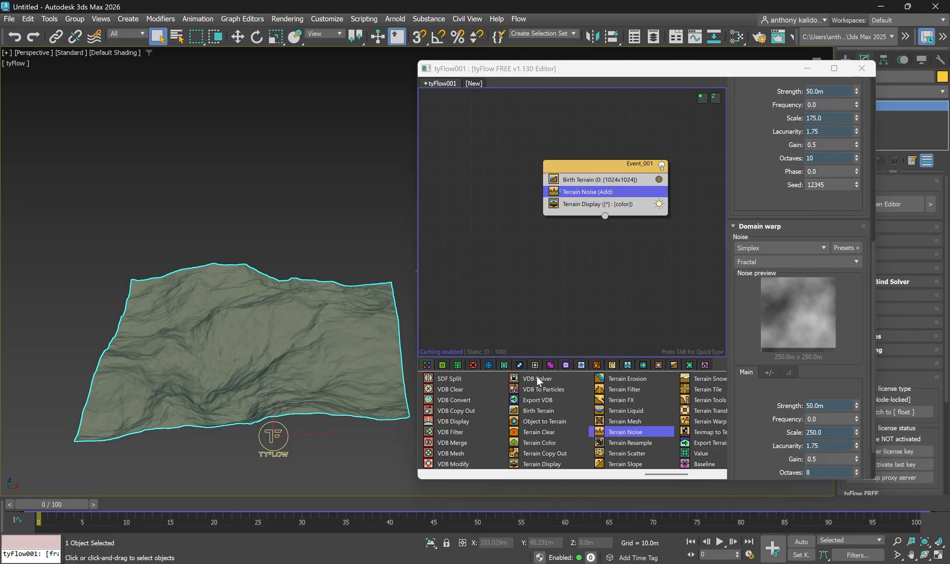
# Step: Insert a Terrain Slope operator between Terrain Noise and Terrain Display in the event and view the resulting hill
pyautogui.click(616, 464)
pyautogui.moveTo(600, 466); pyautogui.dragTo(583, 198)
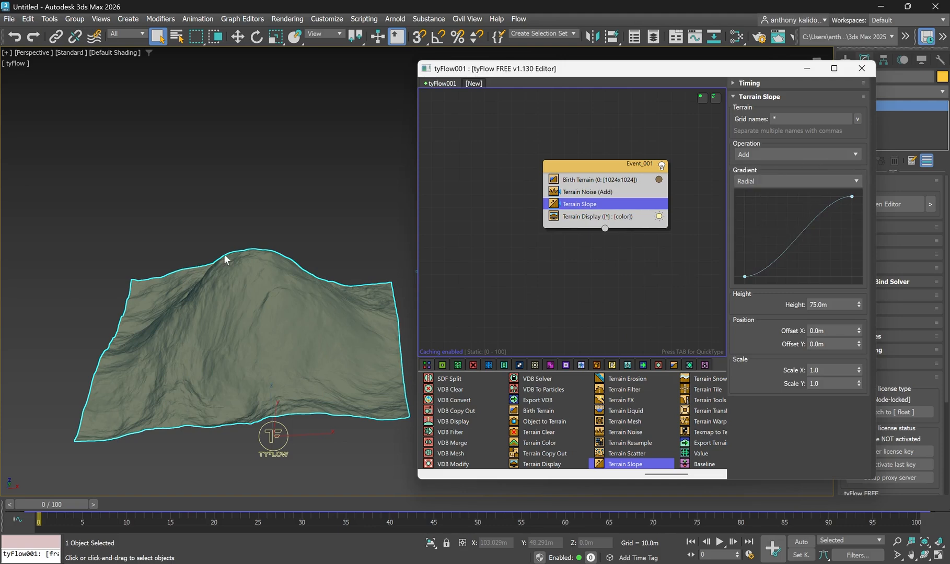
pyautogui.scroll(-3, 270, 274)
pyautogui.scroll(3, 232, 293)
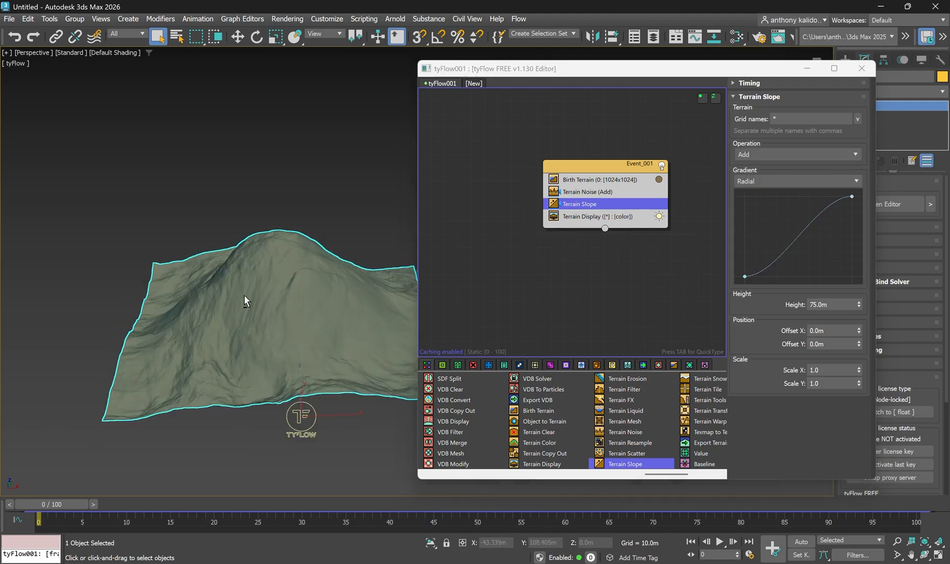
pyautogui.keyDown('alt'); pyautogui.moveTo(244, 295); pyautogui.dragTo(237, 261, button='middle'); pyautogui.keyUp('alt')
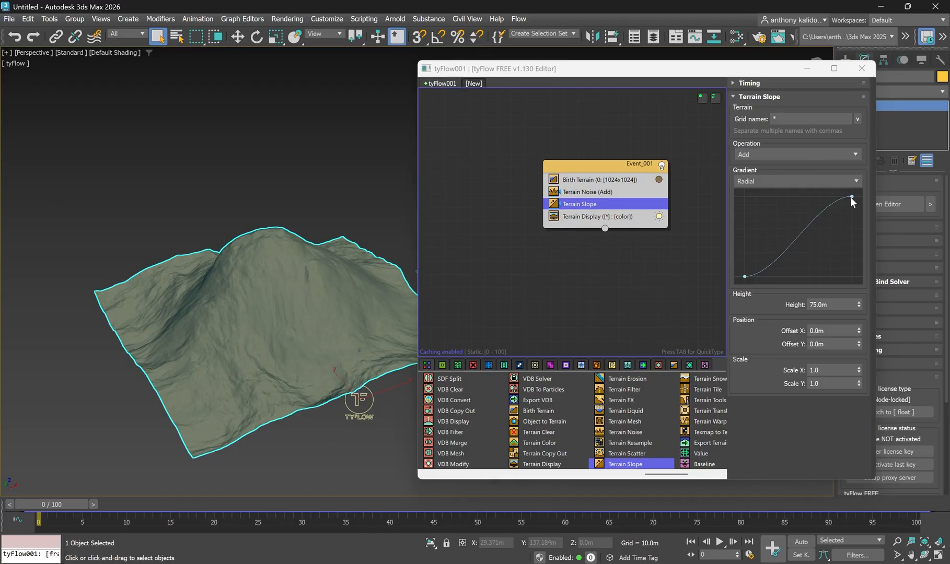
# Step: Lower the end point of the Terrain Slope's radial gradient curve to slightly above half height
pyautogui.moveTo(851, 197); pyautogui.dragTo(851, 230)
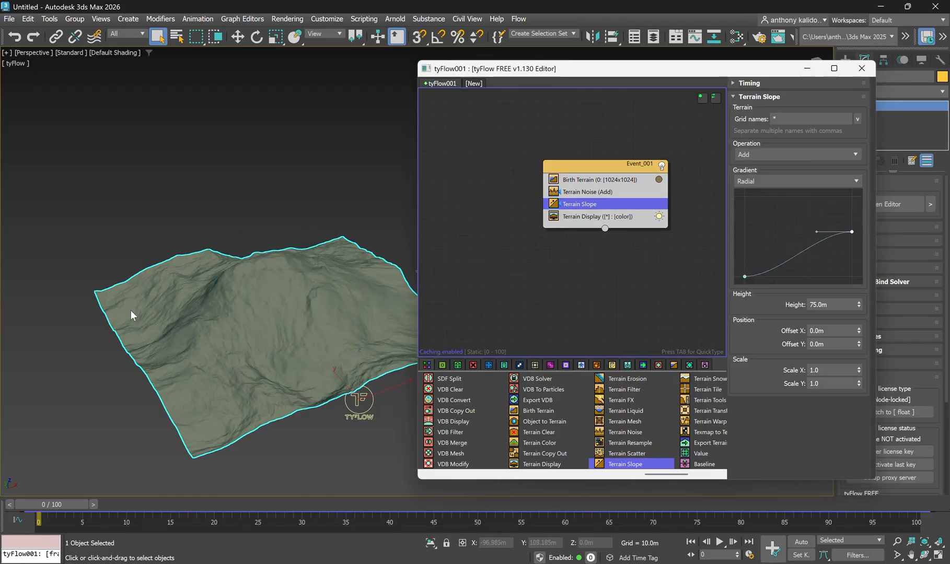
pyautogui.scroll(-2, 130, 310)
pyautogui.scroll(2, 293, 298)
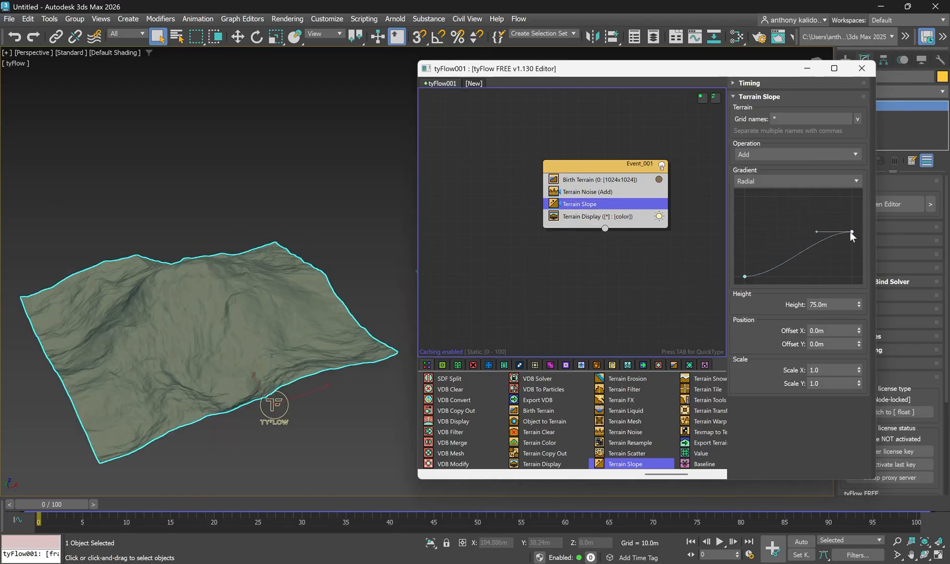
# Step: Try different heights for the end point of the radial gradient curve, leaving it at about three quarters height
pyautogui.moveTo(850, 231); pyautogui.dragTo(850, 243)
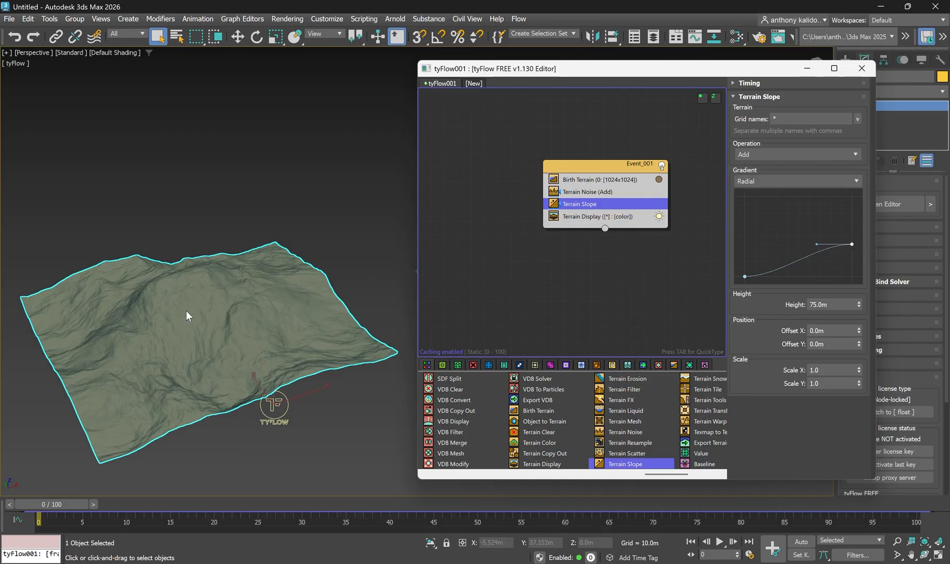
pyautogui.scroll(-2, 227, 304)
pyautogui.scroll(2, 183, 295)
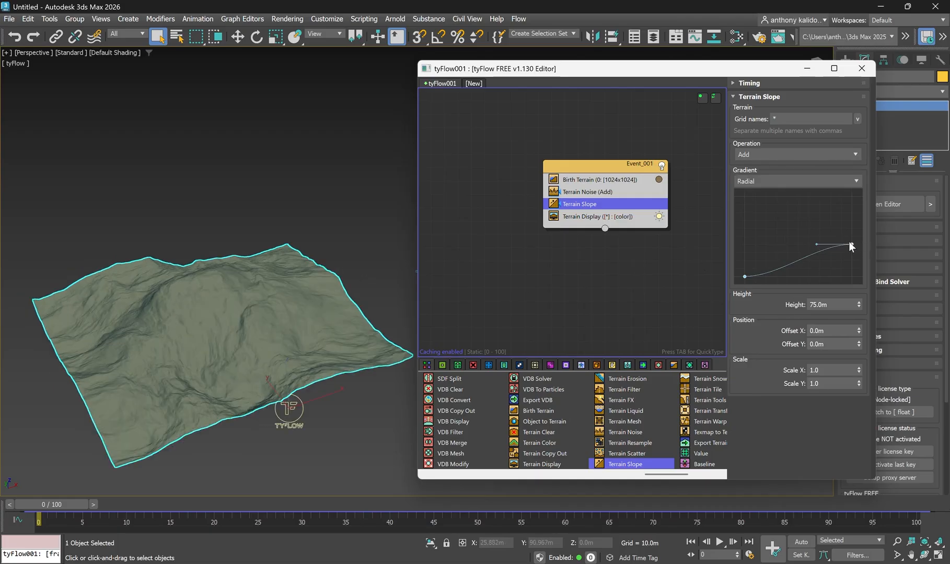
pyautogui.moveTo(849, 243); pyautogui.dragTo(849, 214)
# Step: Add a raised middle point to the radial gradient curve and drop the end point near zero to form a crater
pyautogui.click(798, 244)
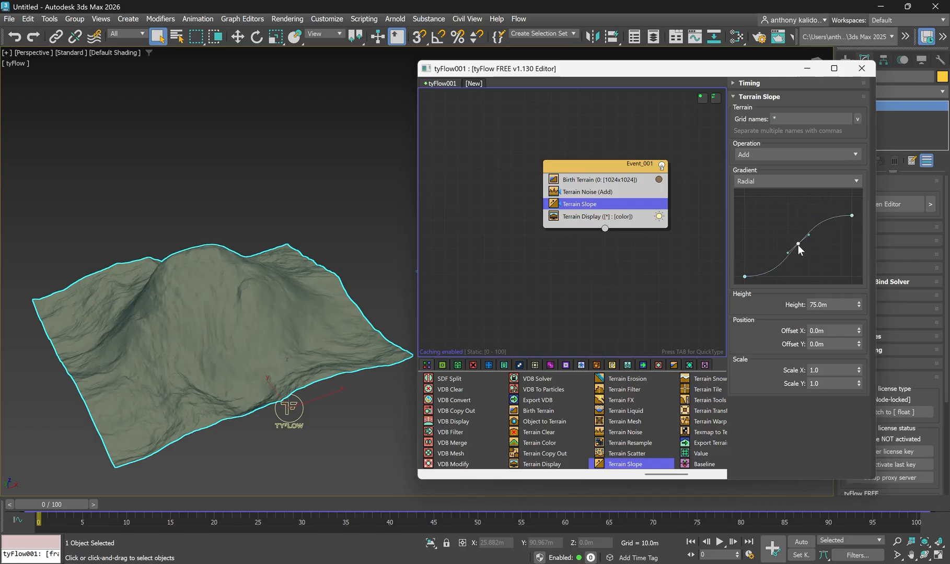
pyautogui.moveTo(797, 245); pyautogui.dragTo(787, 217)
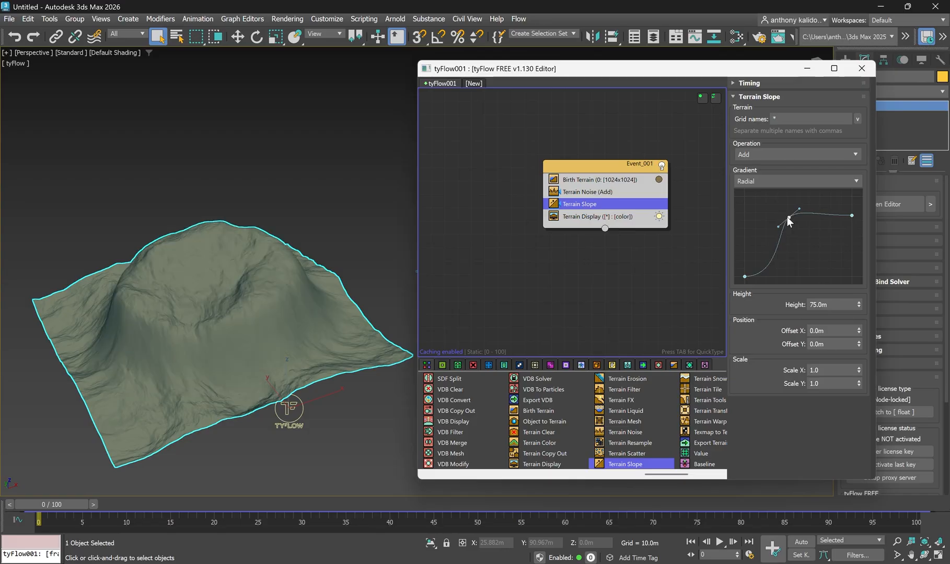
pyautogui.moveTo(851, 216); pyautogui.dragTo(847, 273)
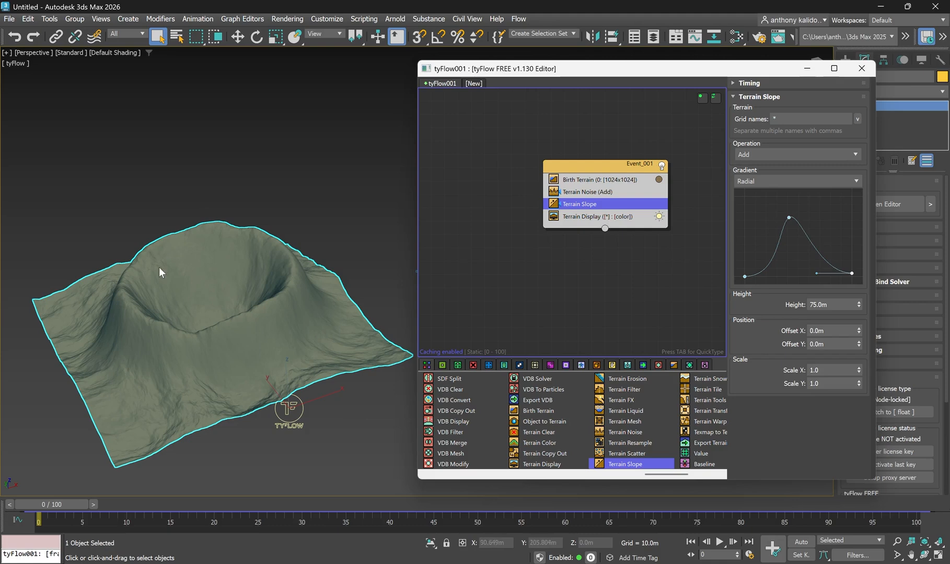
pyautogui.moveTo(789, 219)
pyautogui.mouseDown()
pyautogui.moveTo(794, 230)
pyautogui.moveTo(786, 233)
pyautogui.mouseUp()
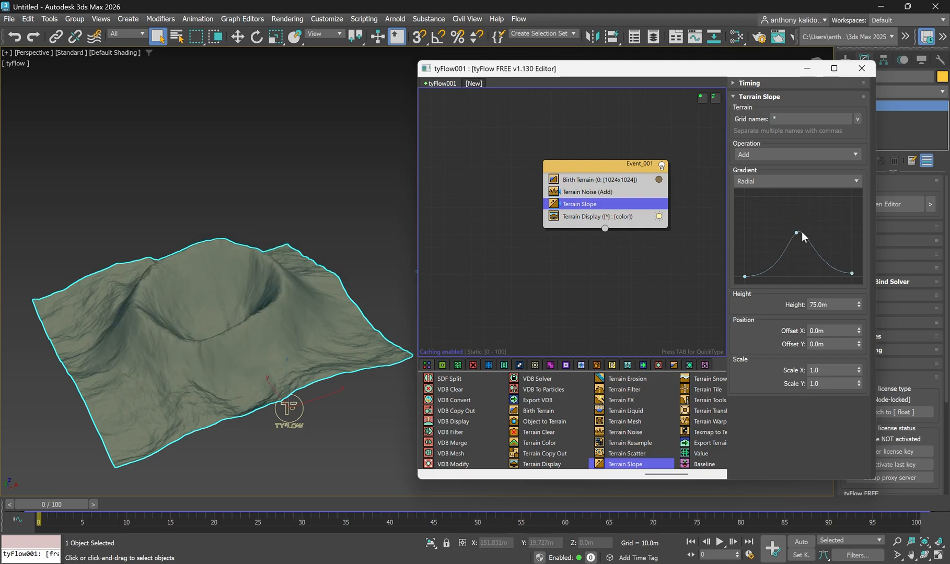
# Step: Flatten and lengthen the middle point's tangent handles to broaden the crater rim, and view it from another angle
pyautogui.click(796, 233)
pyautogui.moveTo(775, 238); pyautogui.dragTo(744, 235)
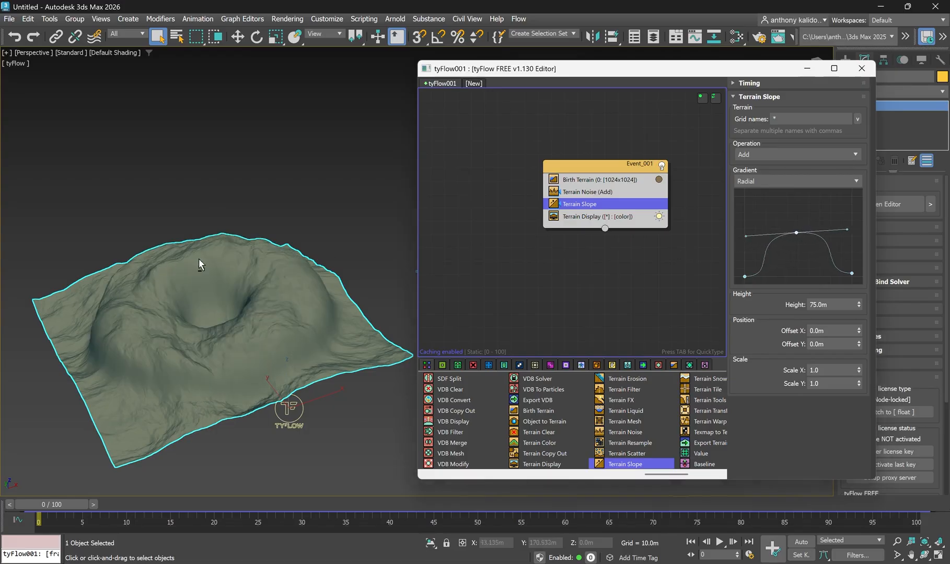
pyautogui.keyDown('alt'); pyautogui.moveTo(199, 259); pyautogui.dragTo(256, 272, button='middle'); pyautogui.keyUp('alt')
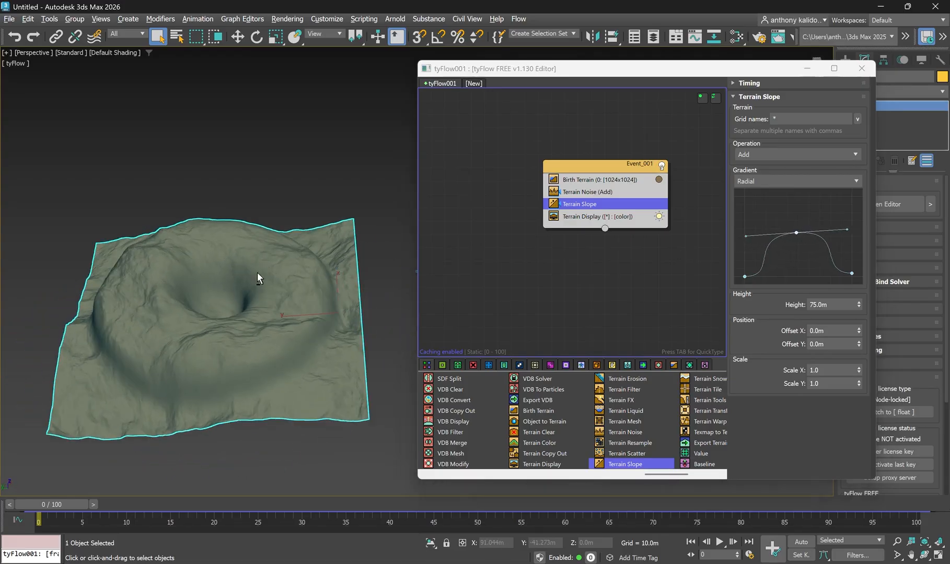
# Step: Delete the middle point of the radial gradient curve and raise the end point to slightly above half height
pyautogui.rightClick(796, 232)
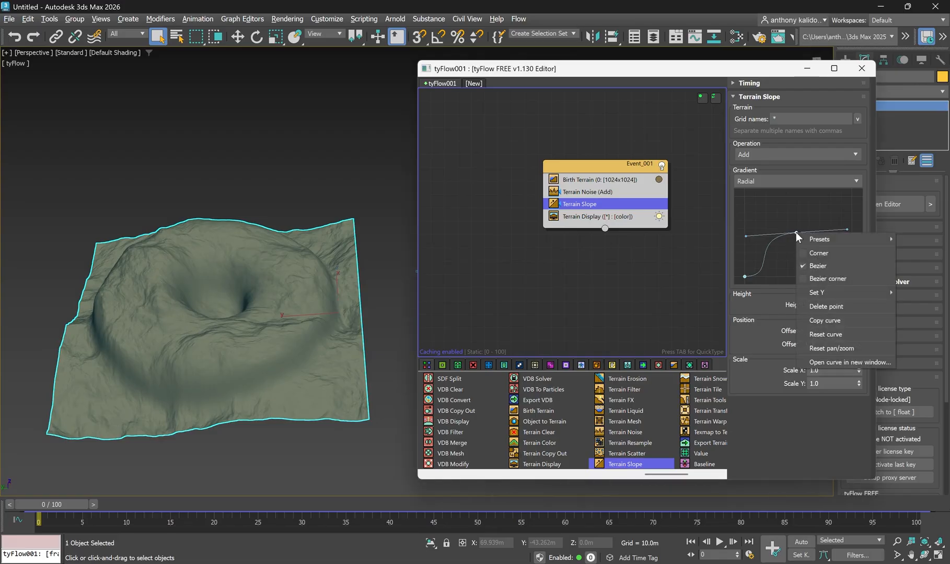
pyautogui.press('Escape')
pyautogui.rightClick(796, 233)
pyautogui.click(830, 309)
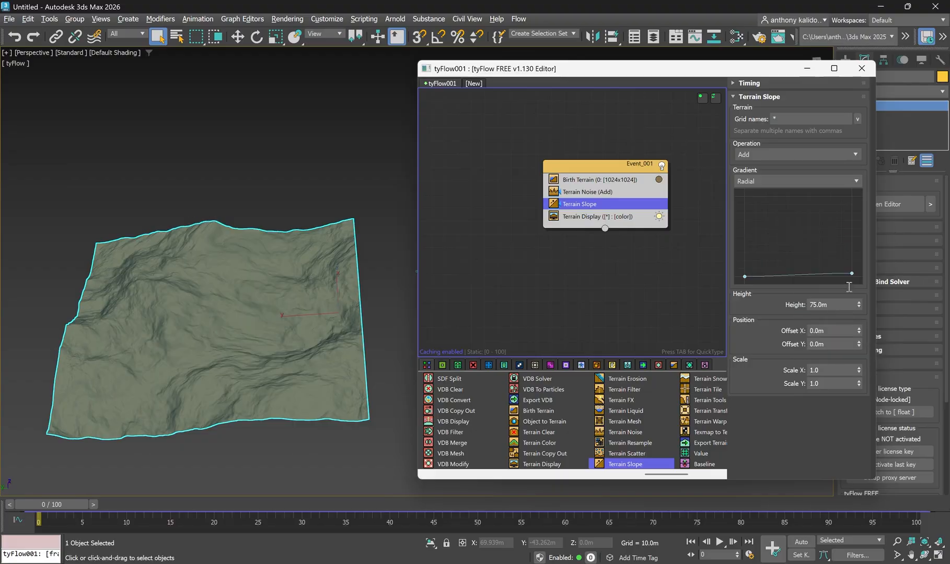
pyautogui.moveTo(850, 275); pyautogui.dragTo(849, 224)
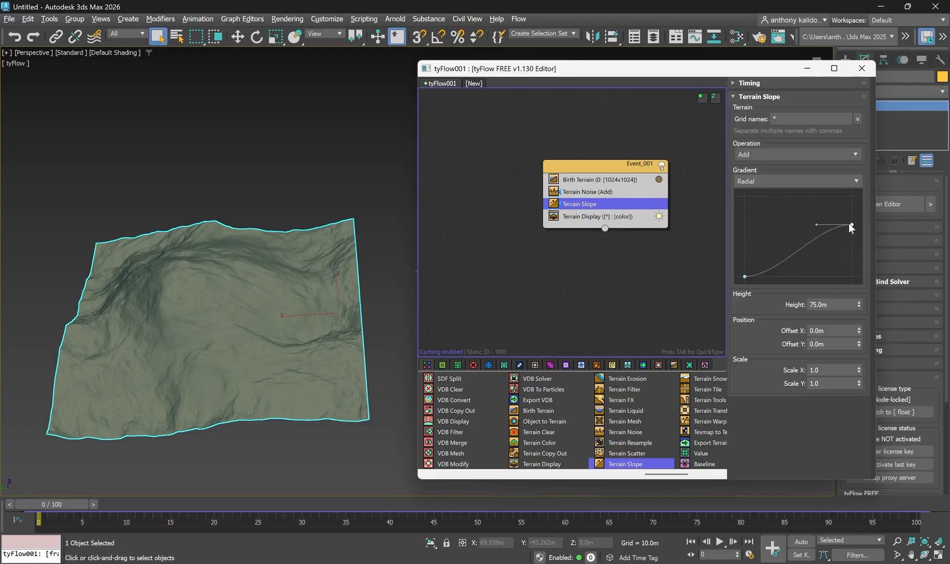
# Step: Change the Terrain Slope's gradient type to Linear X and view the terrain from the side
pyautogui.click(775, 182)
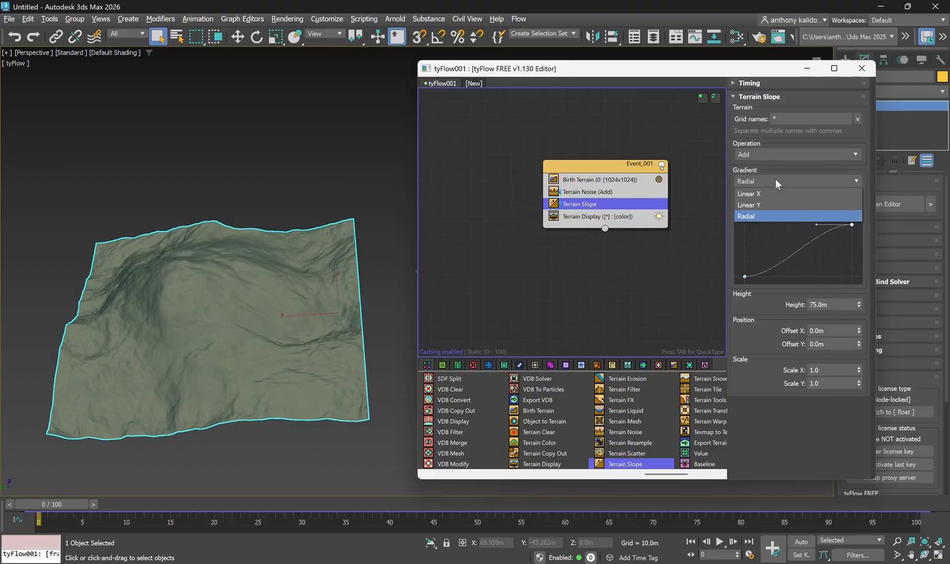
pyautogui.click(771, 194)
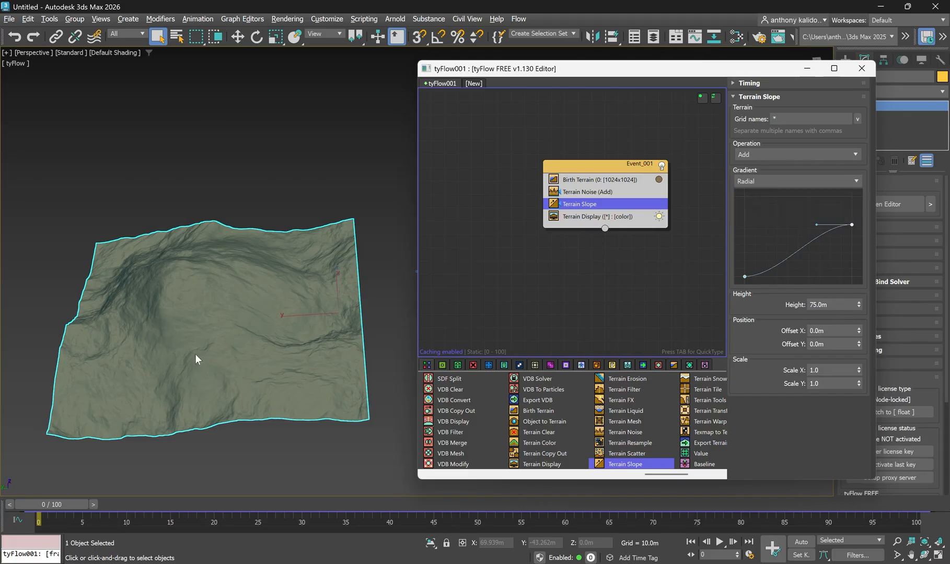
pyautogui.keyDown('alt'); pyautogui.moveTo(346, 344); pyautogui.dragTo(355, 282, button='middle'); pyautogui.keyUp('alt')
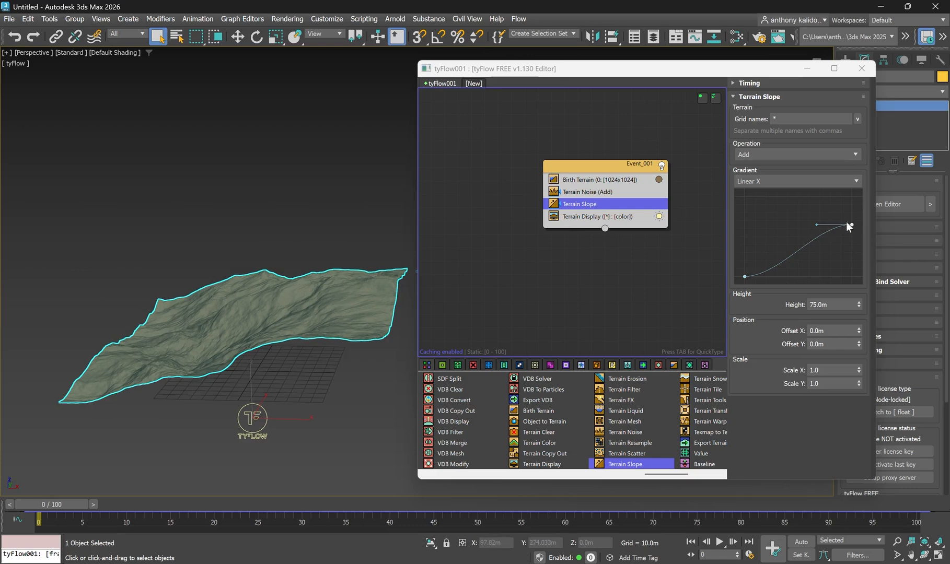
# Step: Set the Terrain Slope's height to 71.8 m and the curve's end point to about two thirds height
pyautogui.moveTo(850, 224); pyautogui.dragTo(850, 200)
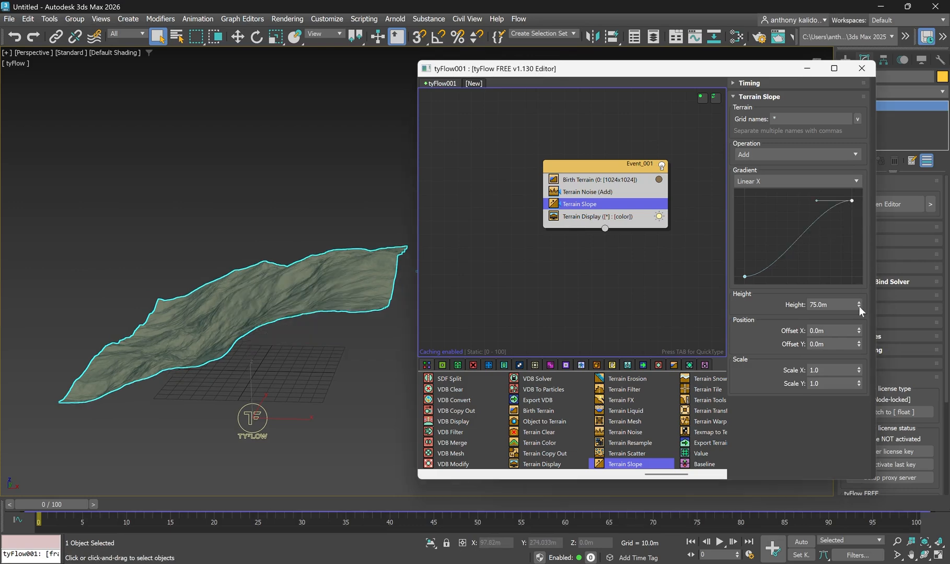
pyautogui.moveTo(858, 306)
pyautogui.mouseDown()
pyautogui.moveTo(855, 236)
pyautogui.moveTo(858, 318)
pyautogui.mouseUp()
pyautogui.moveTo(851, 200); pyautogui.dragTo(852, 220)
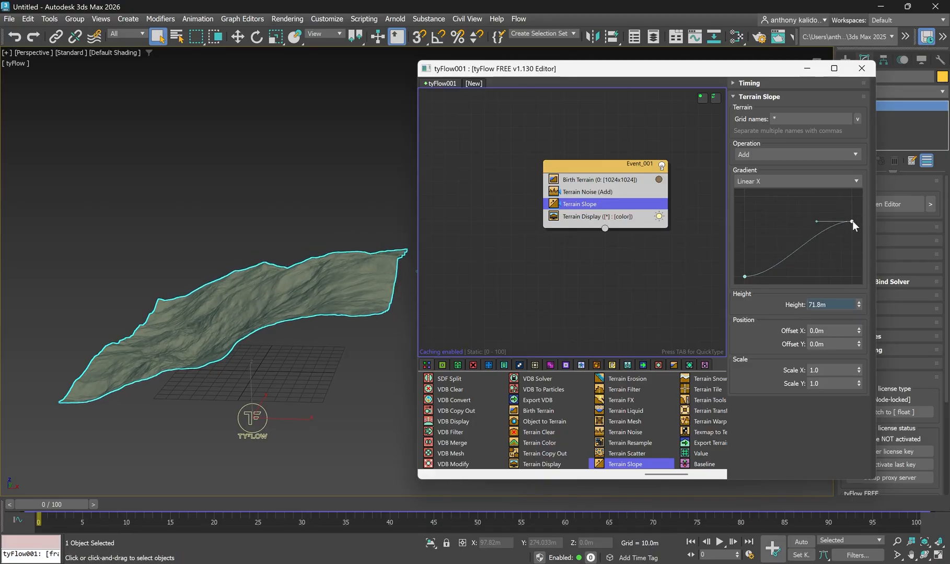
# Step: Shape the Linear X curve into a valley with a low point just past the middle and both ends slightly above half height
pyautogui.click(800, 246)
pyautogui.moveTo(801, 246); pyautogui.dragTo(804, 267)
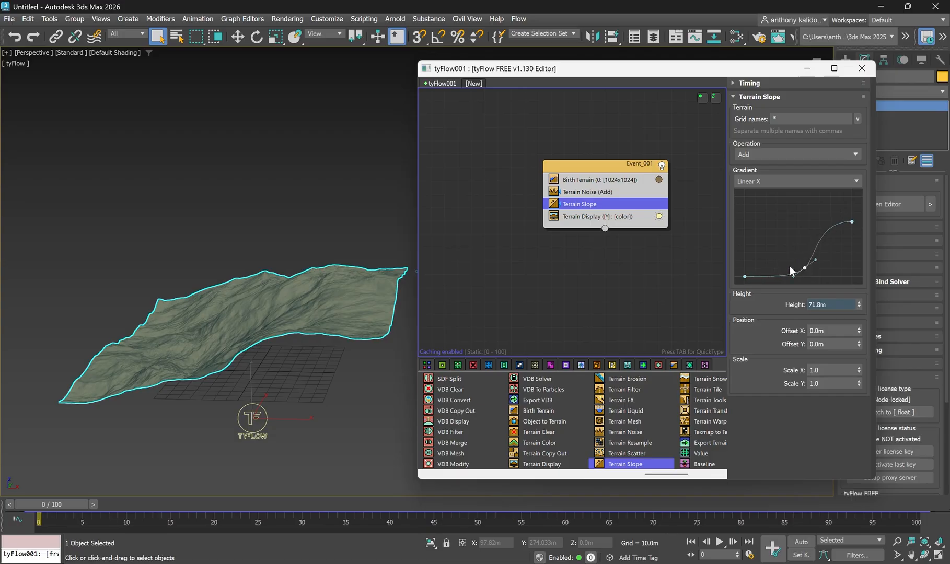
pyautogui.moveTo(744, 276); pyautogui.dragTo(742, 227)
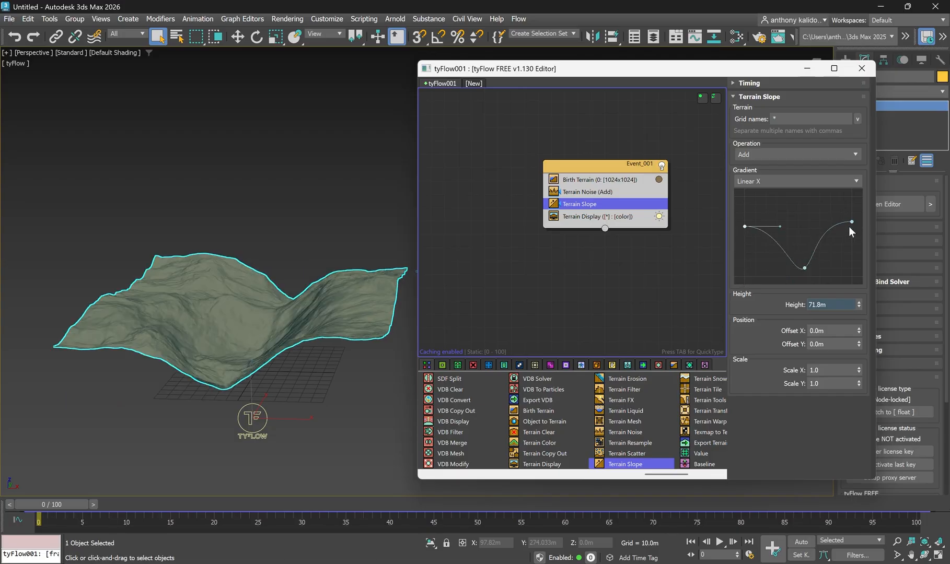
pyautogui.moveTo(851, 223); pyautogui.dragTo(851, 228)
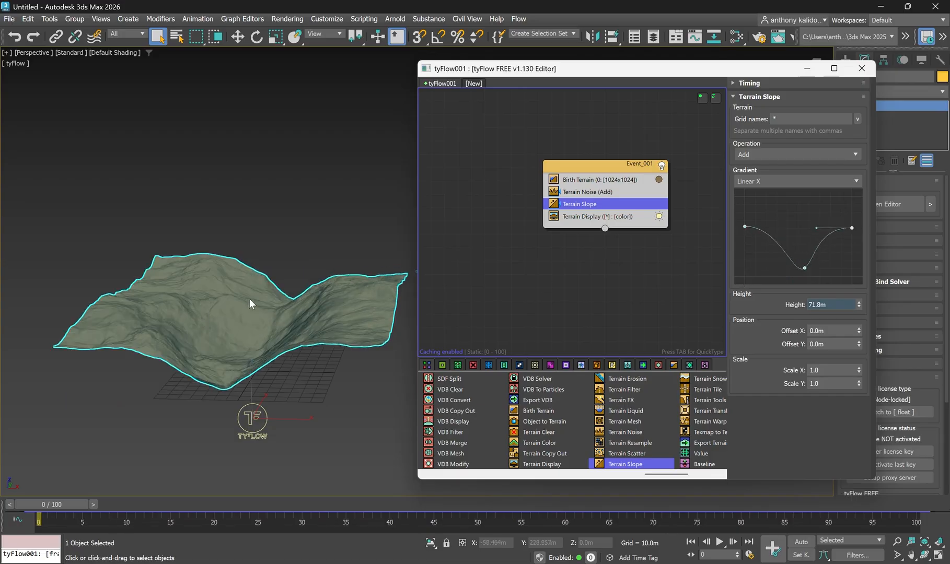
pyautogui.keyDown('alt'); pyautogui.moveTo(249, 299); pyautogui.dragTo(287, 312, button='middle'); pyautogui.keyUp('alt')
pyautogui.scroll(5, 290, 325)
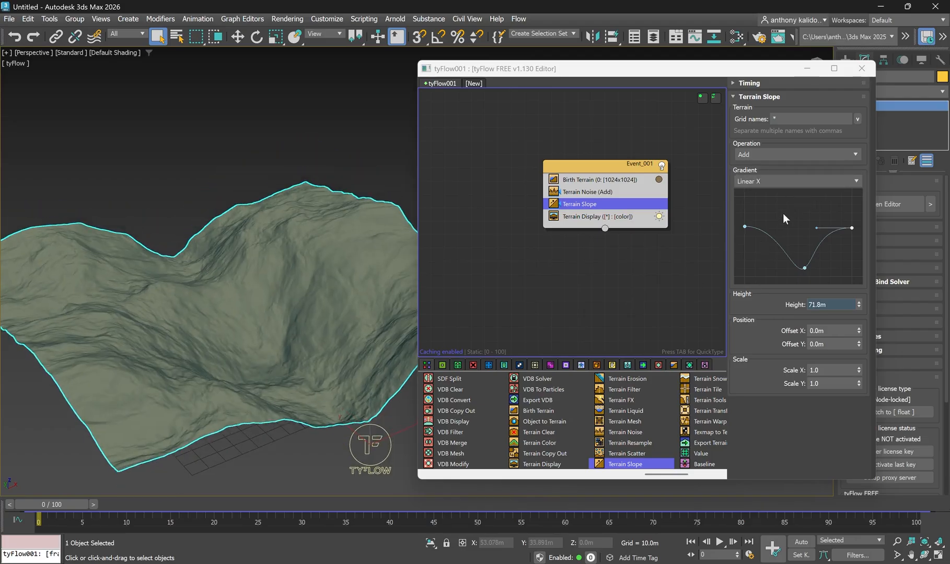
# Step: Fine-tune the valley curve by raising its end point slightly and shifting the low point up and nearer the centre
pyautogui.moveTo(851, 228); pyautogui.dragTo(852, 224)
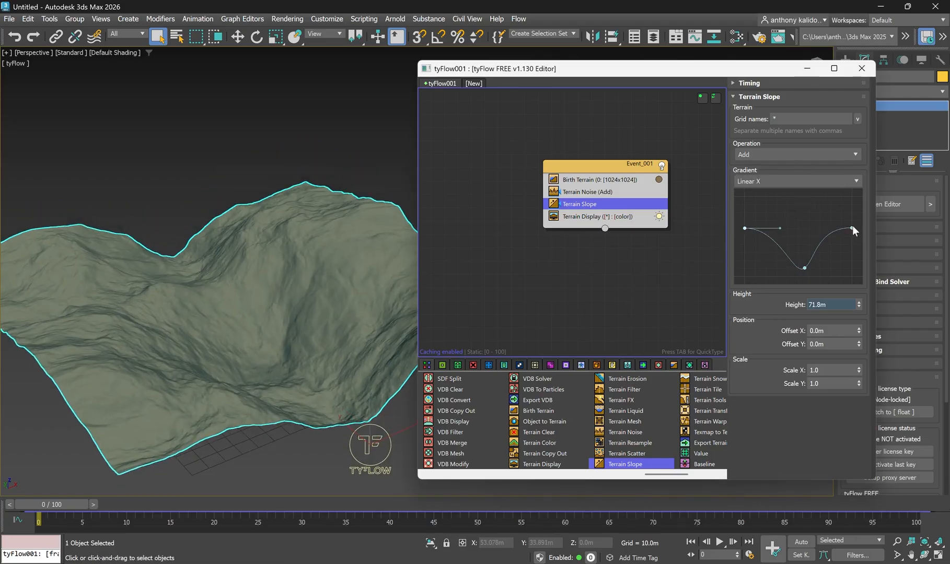
pyautogui.moveTo(804, 268); pyautogui.dragTo(800, 265)
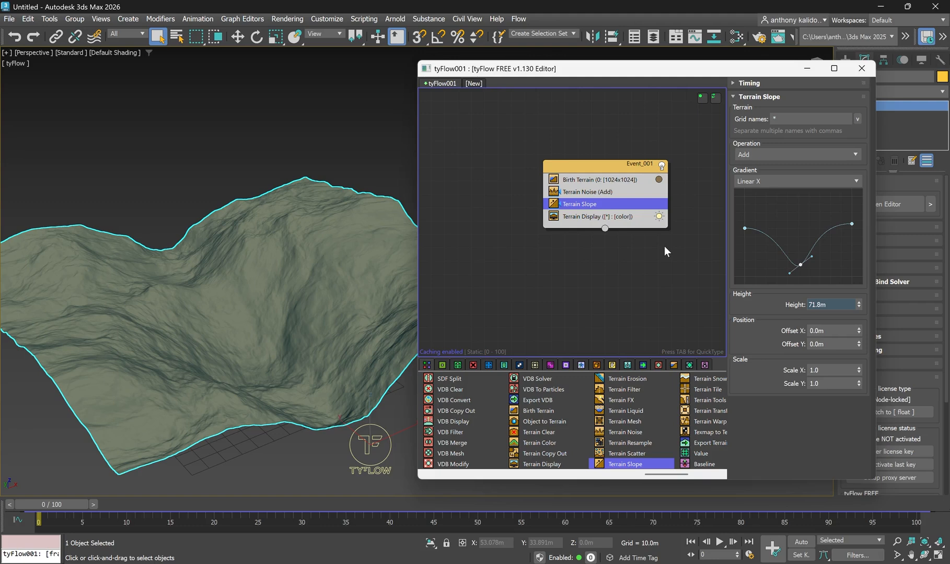
pyautogui.keyDown('alt'); pyautogui.moveTo(279, 273); pyautogui.dragTo(241, 230, button='middle'); pyautogui.keyUp('alt')
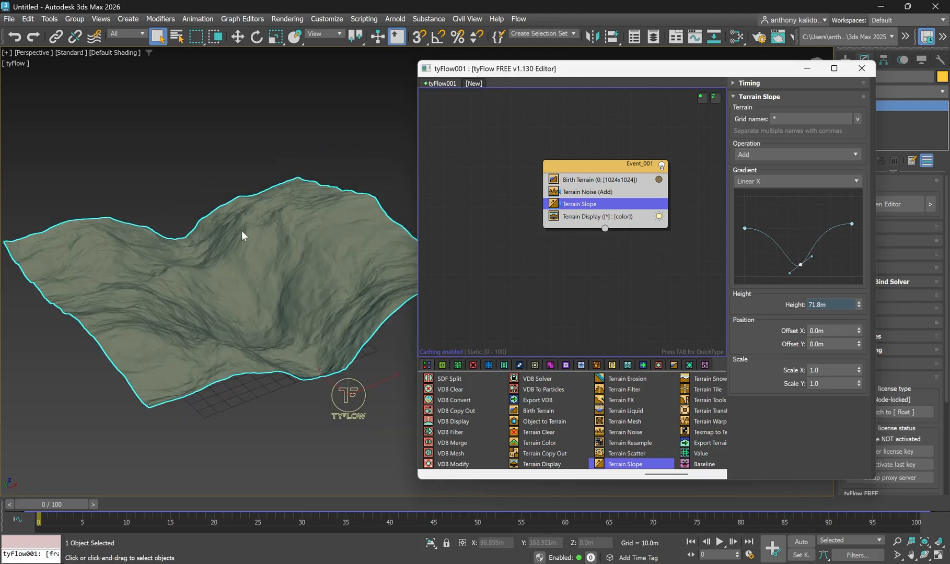
pyautogui.keyDown('alt'); pyautogui.moveTo(307, 273); pyautogui.dragTo(279, 299, button='middle'); pyautogui.keyUp('alt')
pyautogui.scroll(3, 279, 299)
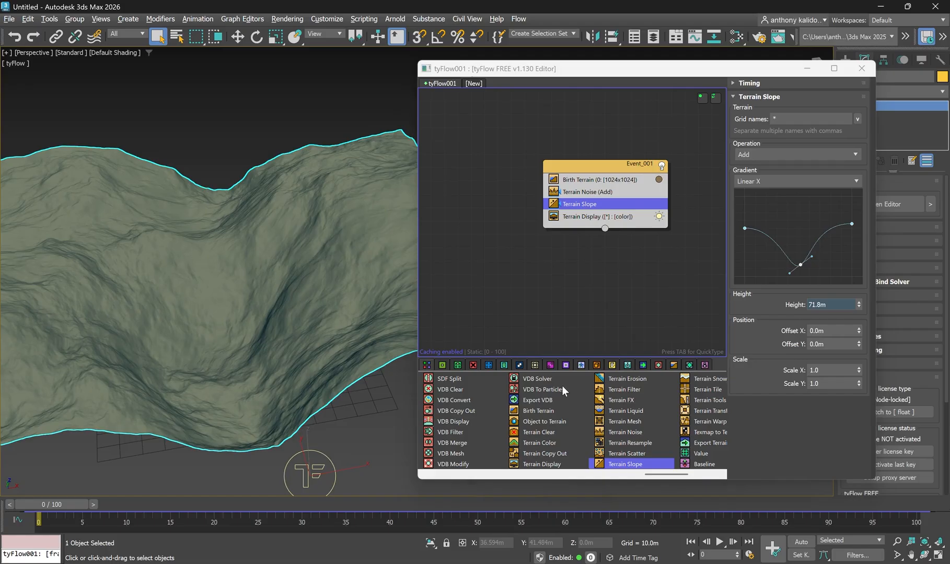
# Step: Insert a Terrain Erosion operator between Terrain Slope and Terrain Display in the event
pyautogui.click(606, 378)
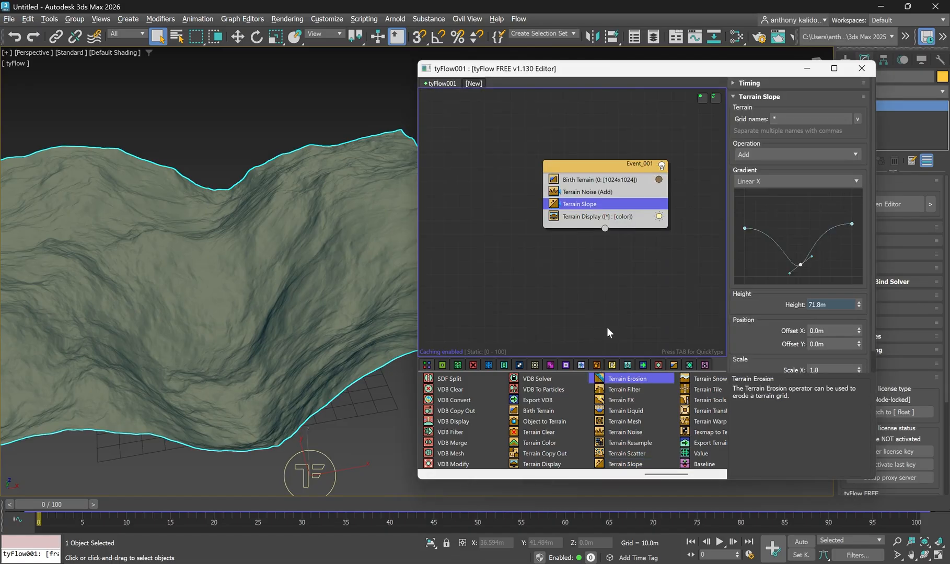
pyautogui.click(558, 210)
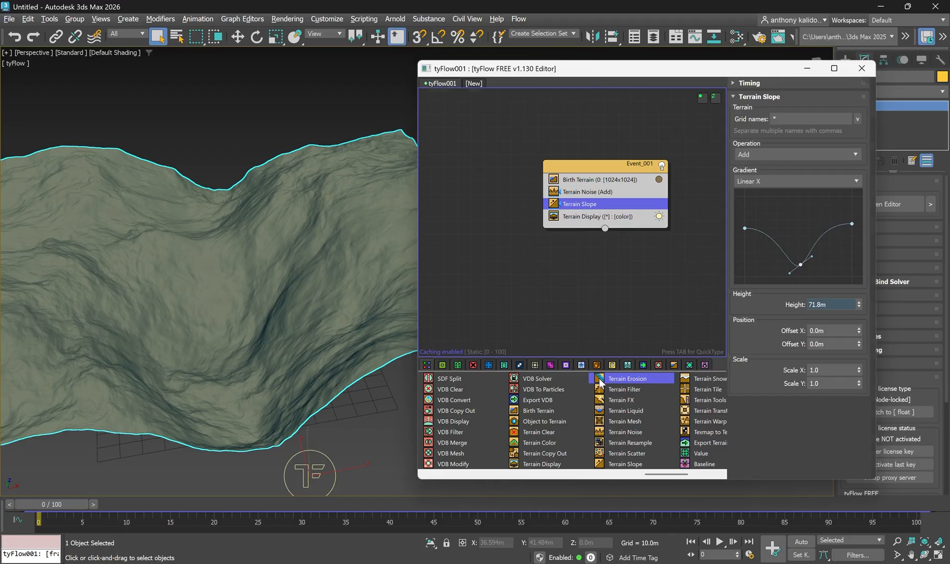
pyautogui.moveTo(601, 379); pyautogui.dragTo(555, 215)
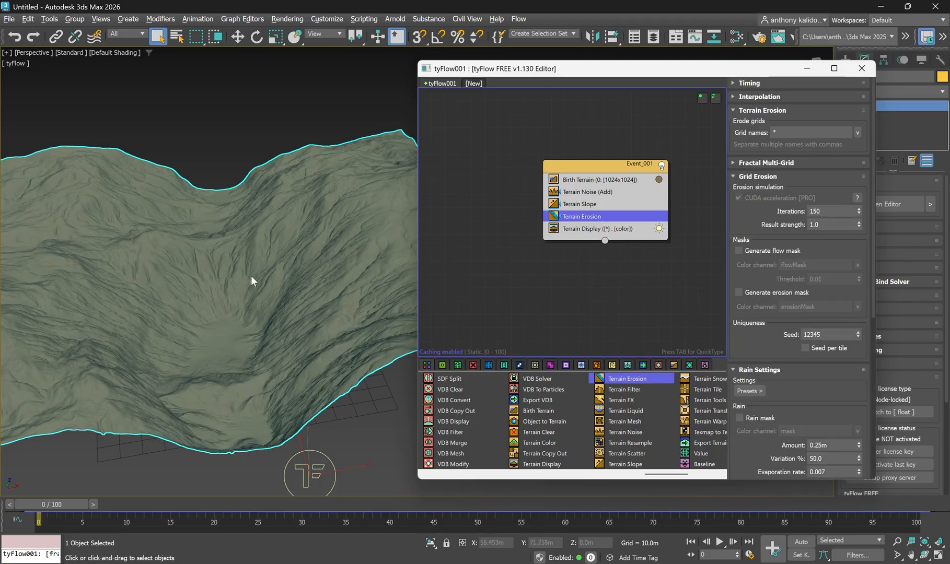
# Step: Examine the eroded surface up close, disabling and re-enabling the Terrain Erosion operator to compare the detail
pyautogui.scroll(2, 251, 275)
pyautogui.scroll(2, 259, 249)
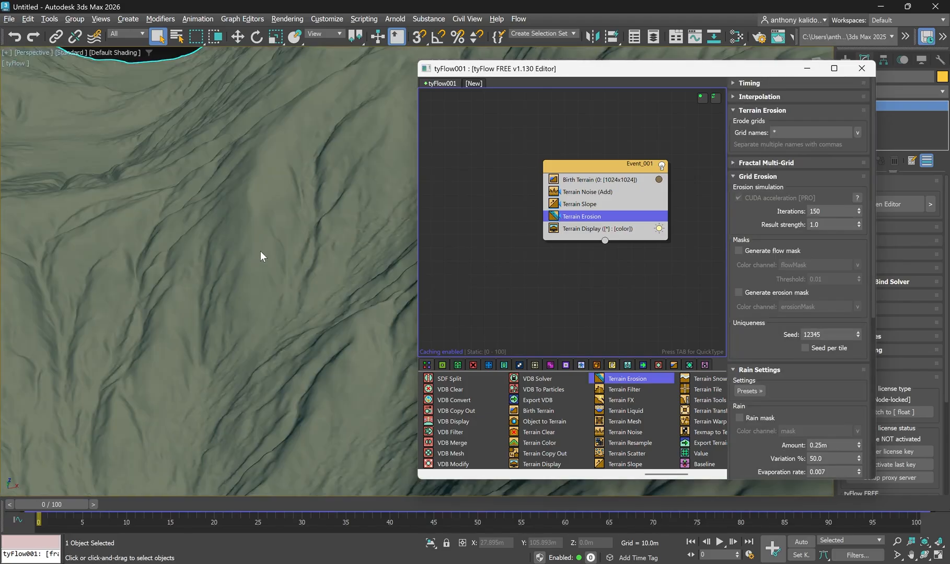
pyautogui.scroll(-5, 266, 251)
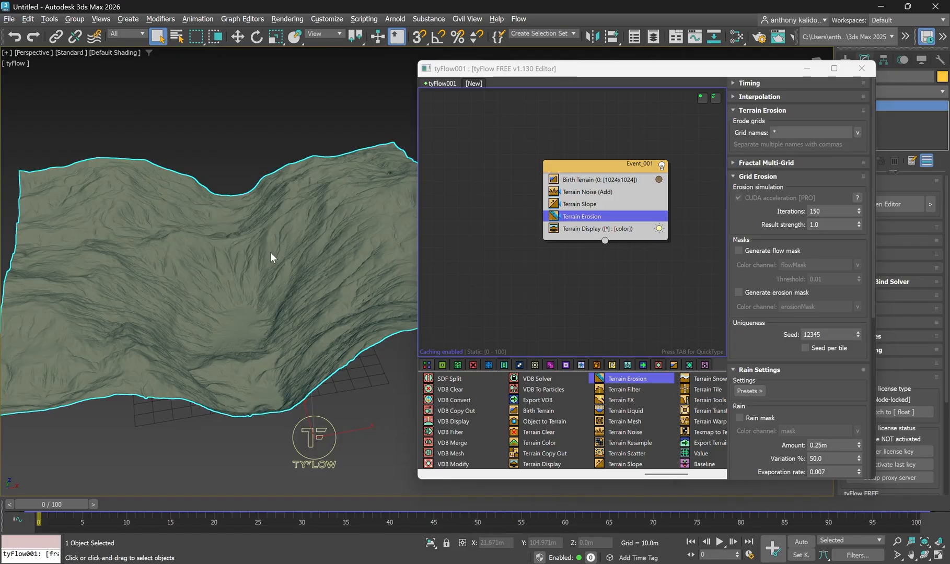
pyautogui.keyDown('alt'); pyautogui.moveTo(255, 243); pyautogui.dragTo(278, 219, button='middle'); pyautogui.keyUp('alt')
pyautogui.scroll(6, 261, 191)
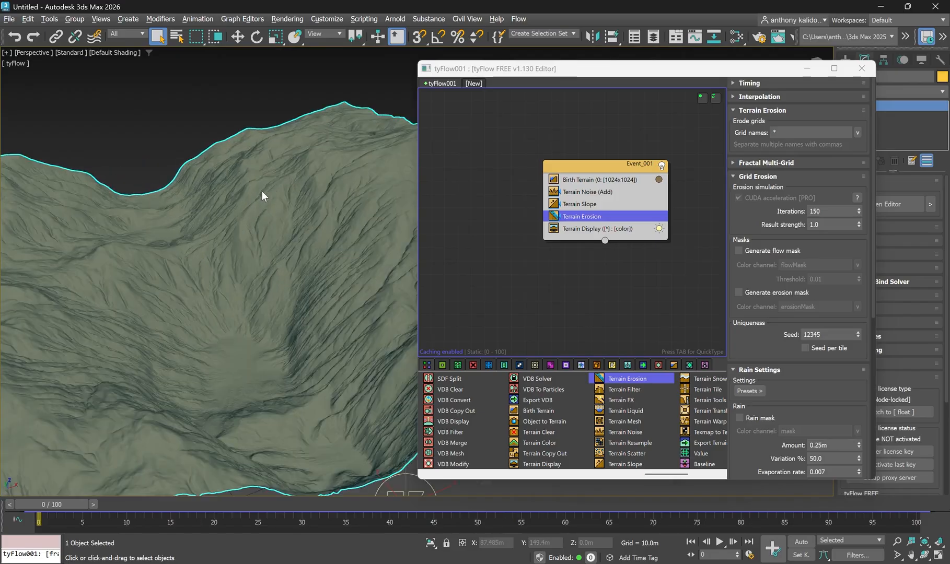
pyautogui.scroll(-3, 261, 191)
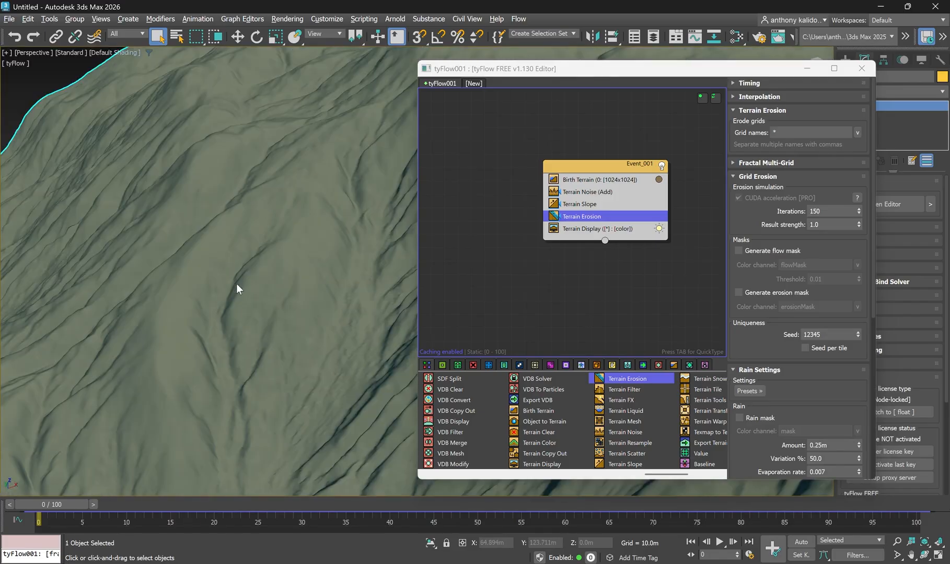
pyautogui.click(553, 216)
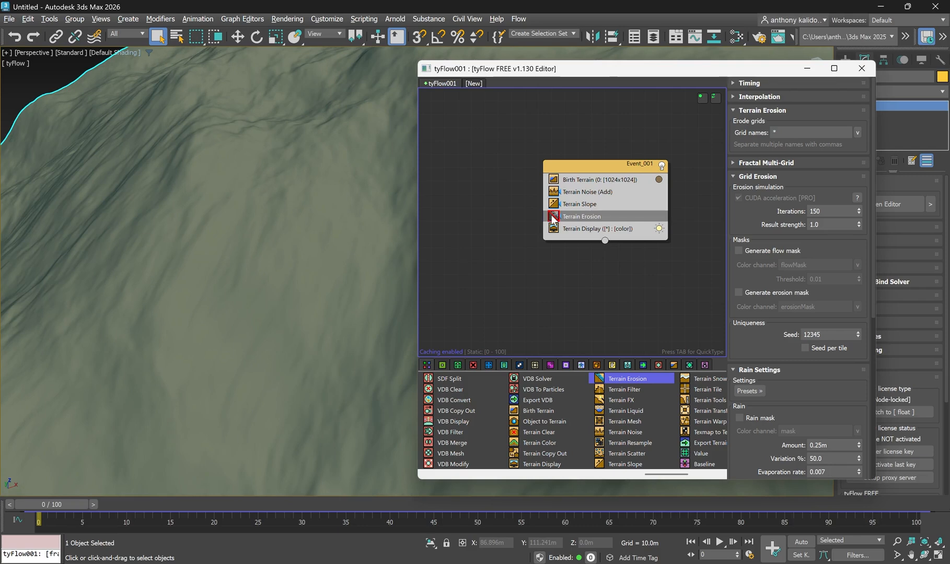
pyautogui.click(552, 216)
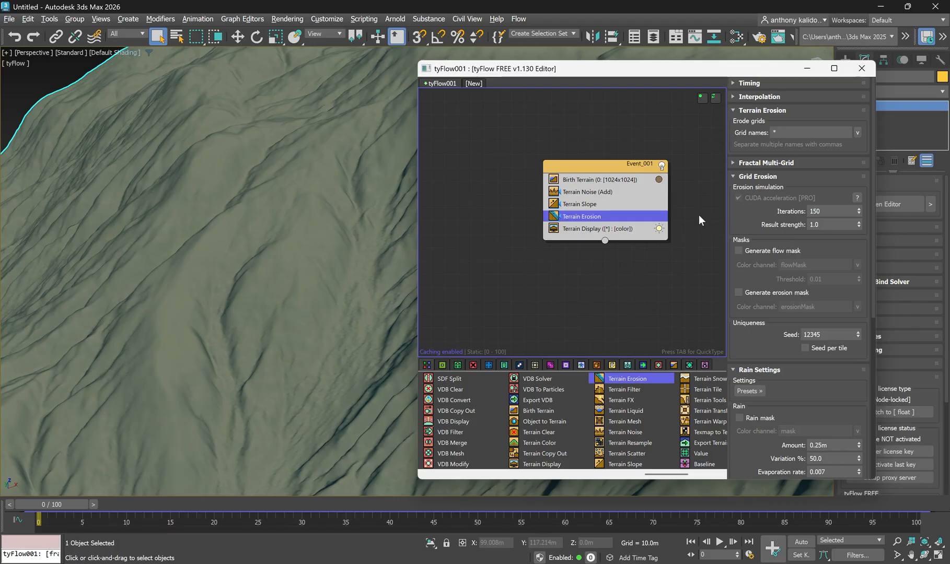
# Step: Apply the built-in Chiseled Hillside erosion preset to the Terrain Erosion operator
pyautogui.moveTo(637, 69); pyautogui.dragTo(592, 53)
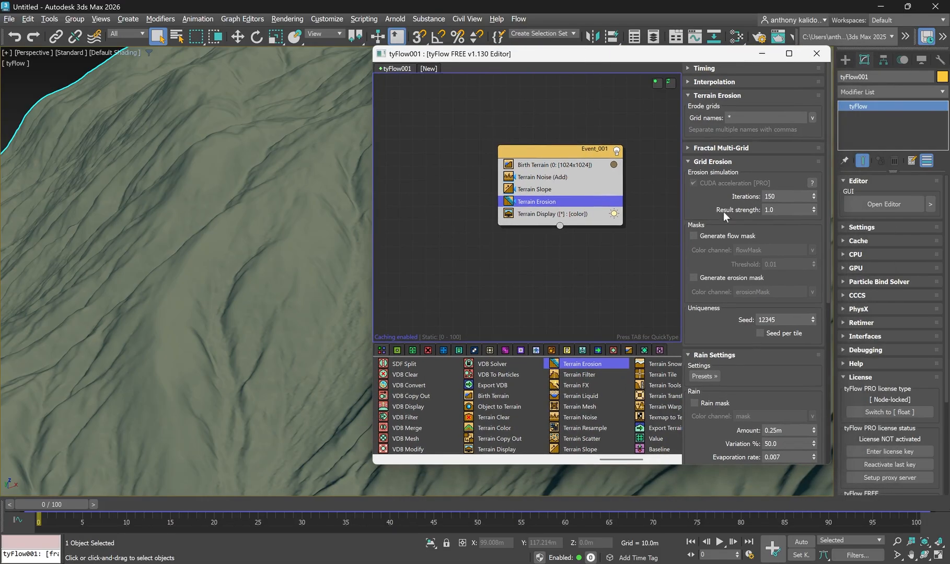
pyautogui.click(706, 376)
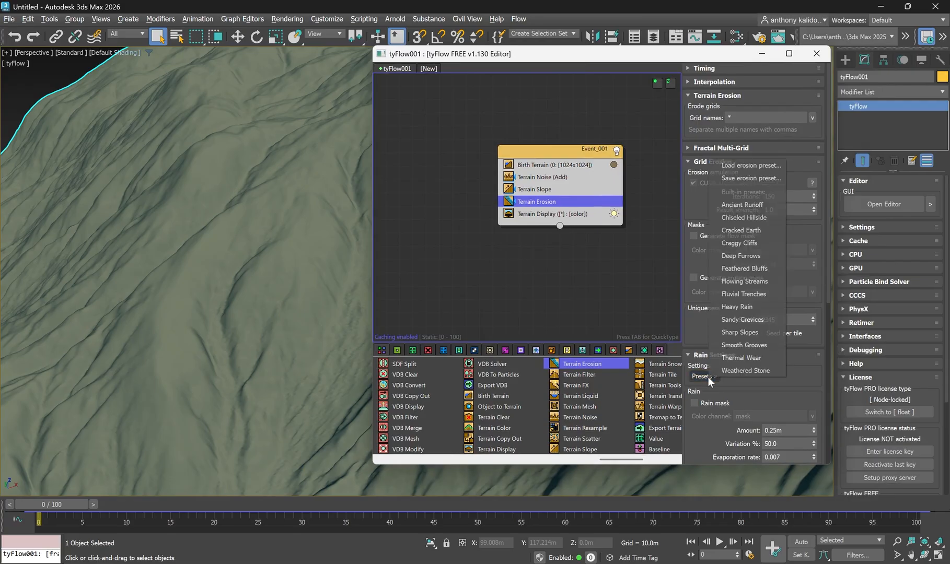
pyautogui.click(707, 377)
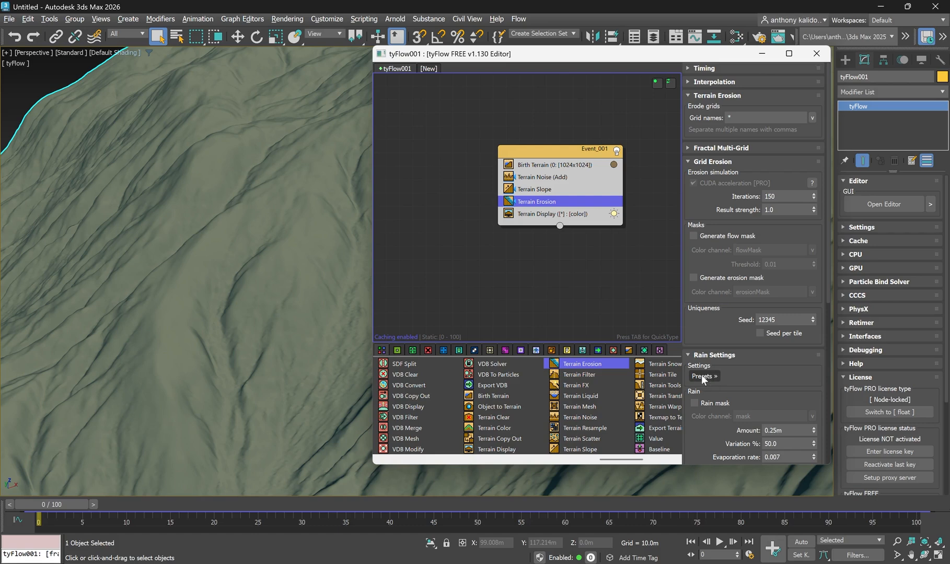
pyautogui.click(701, 374)
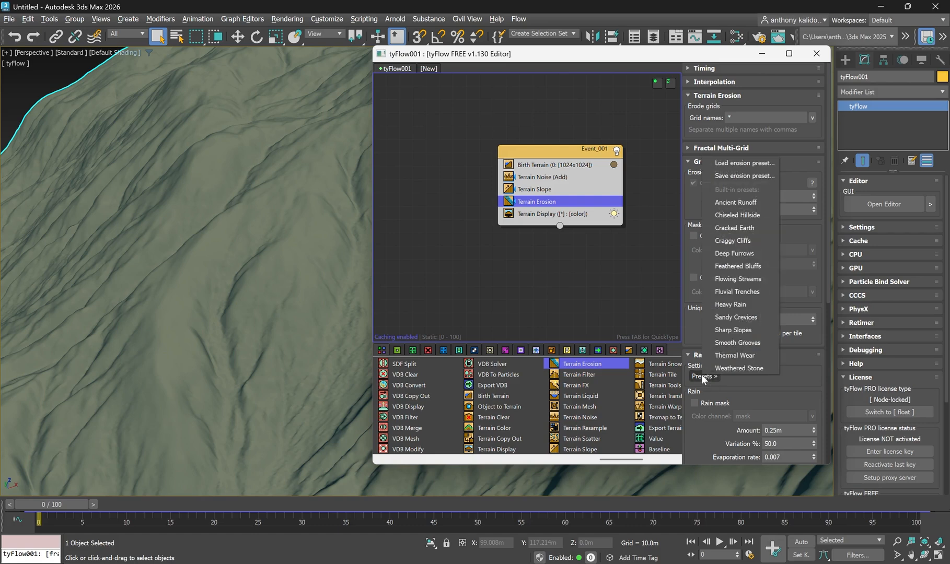
pyautogui.click(739, 215)
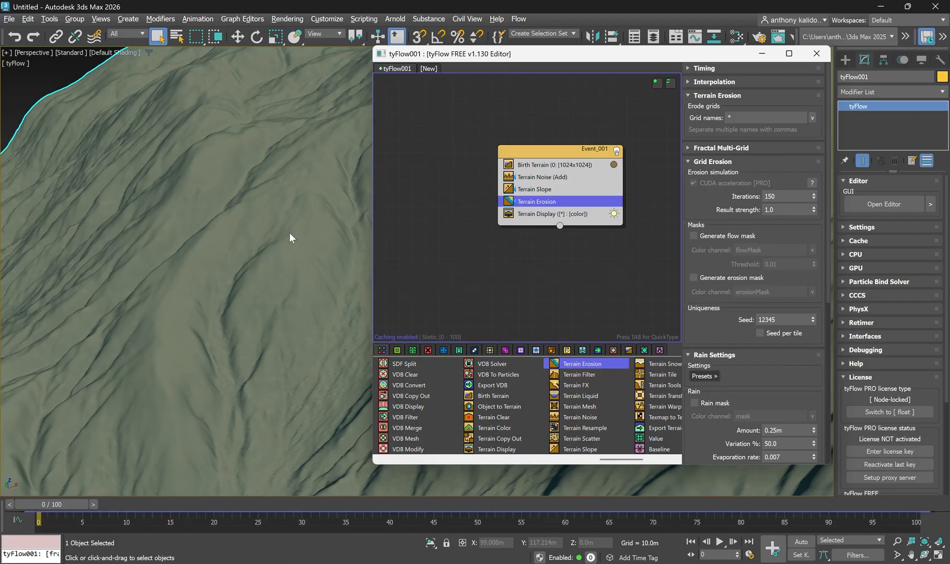
# Step: Examine the eroded terrain from close up and from a distance to judge the preset's surface detail
pyautogui.scroll(-3, 293, 231)
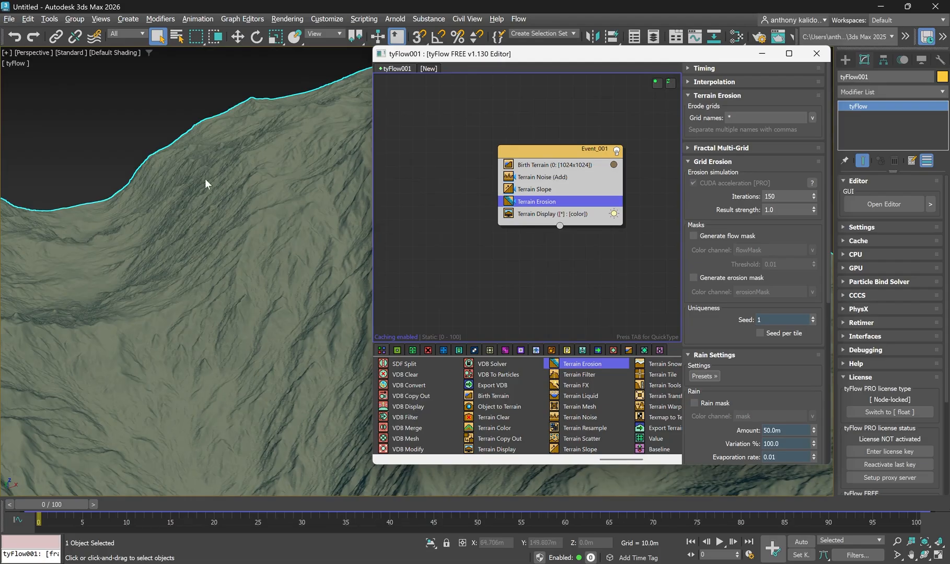
pyautogui.scroll(2, 228, 227)
pyautogui.scroll(-4, 190, 207)
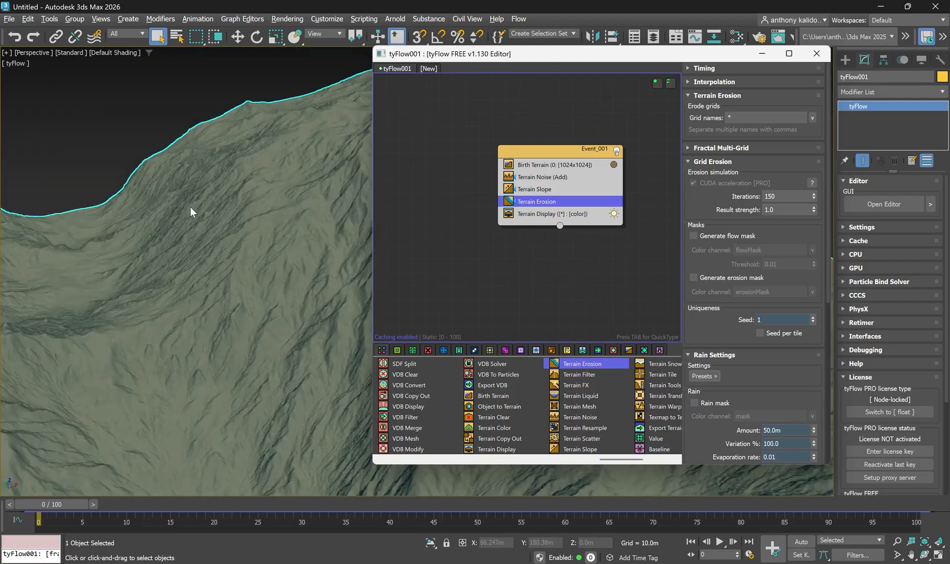
pyautogui.keyDown('alt'); pyautogui.moveTo(237, 285); pyautogui.dragTo(250, 281, button='middle'); pyautogui.keyUp('alt')
pyautogui.scroll(3, 216, 262)
pyautogui.scroll(5, 227, 258)
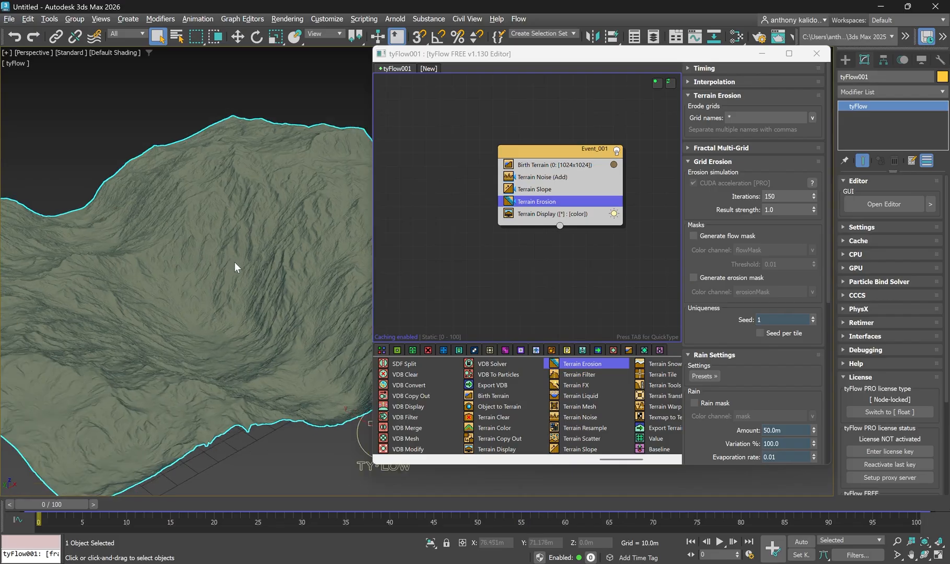
pyautogui.scroll(-6, 246, 295)
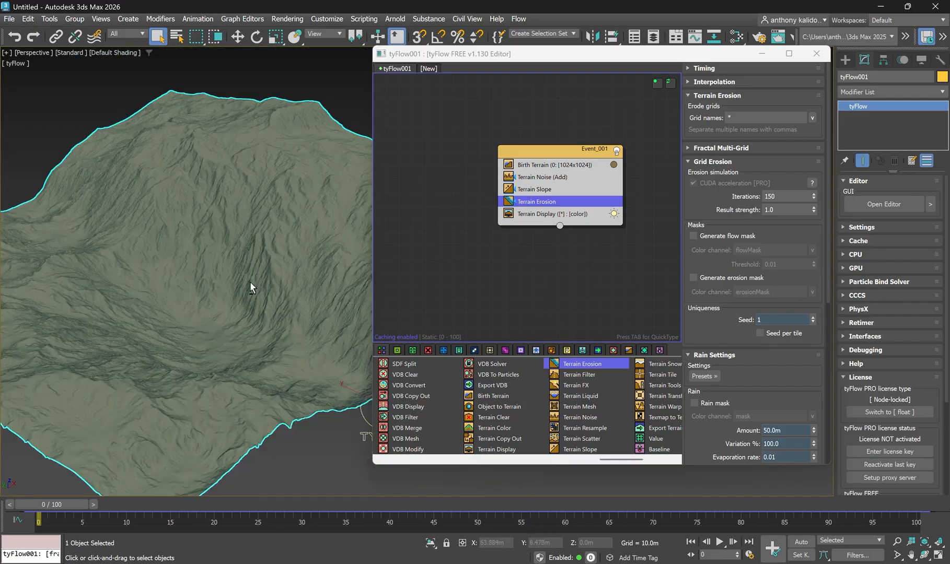
pyautogui.scroll(5, 227, 260)
pyautogui.scroll(2, 206, 201)
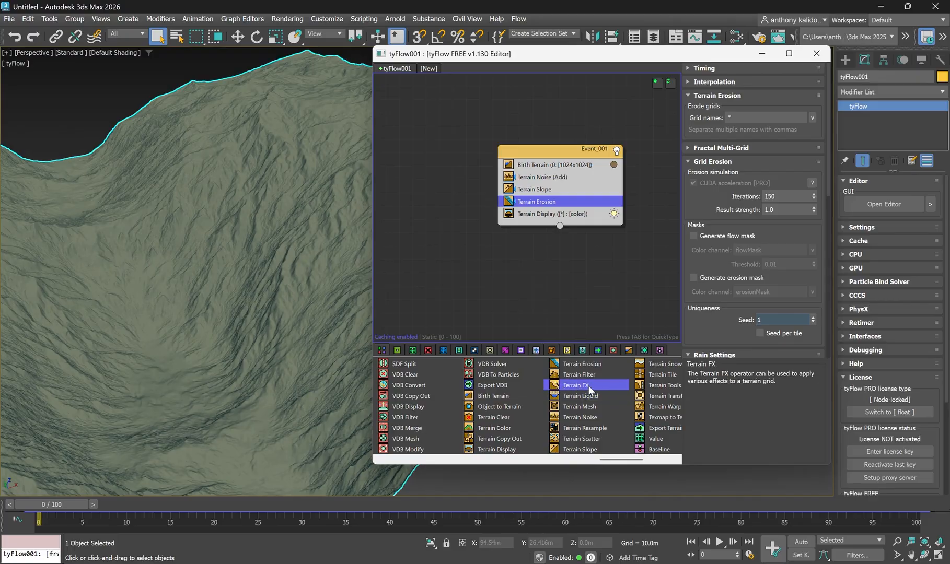
# Step: Insert a Terrain FX operator between Terrain Erosion and Terrain Display in the event
pyautogui.moveTo(588, 390); pyautogui.dragTo(541, 215)
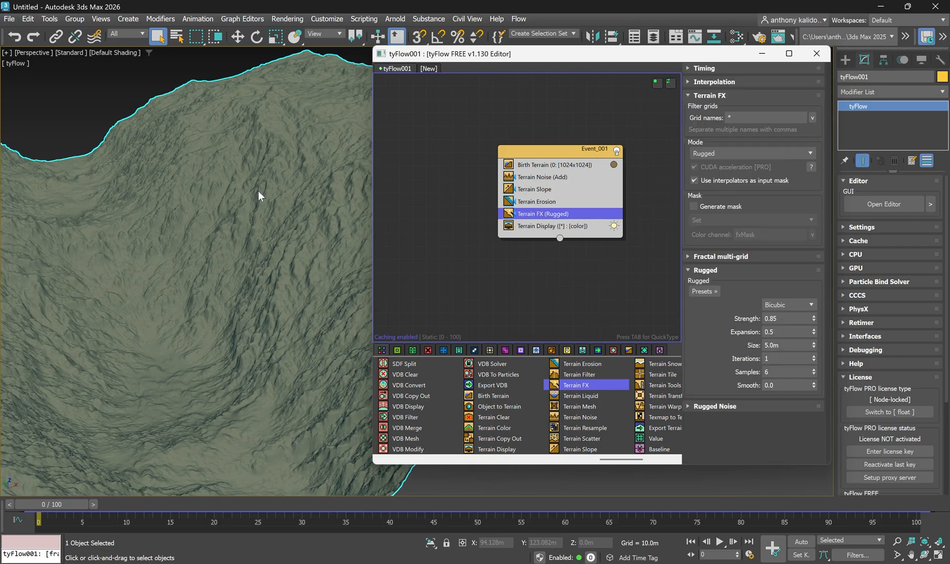
pyautogui.scroll(-5, 282, 191)
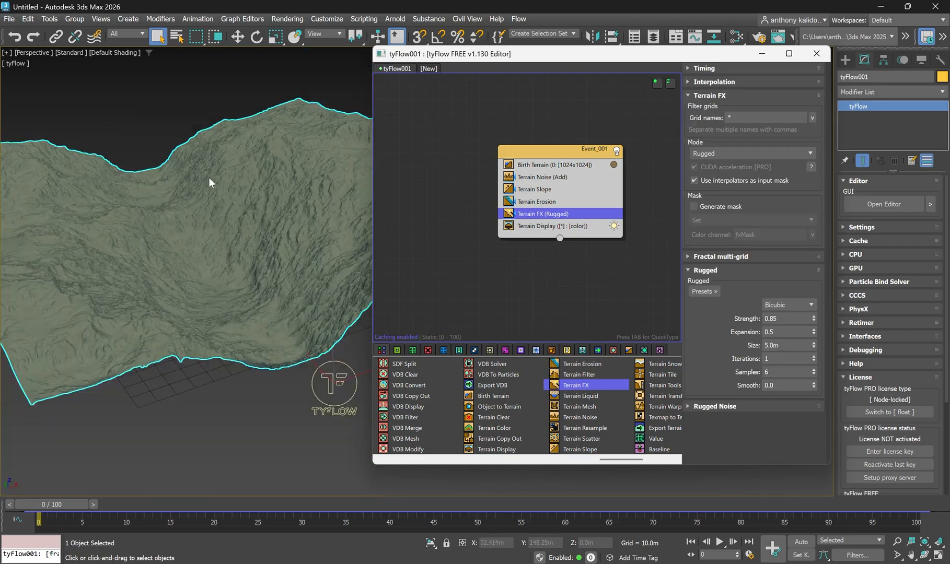
pyautogui.scroll(6, 220, 148)
pyautogui.scroll(3, 236, 169)
pyautogui.scroll(-3, 253, 202)
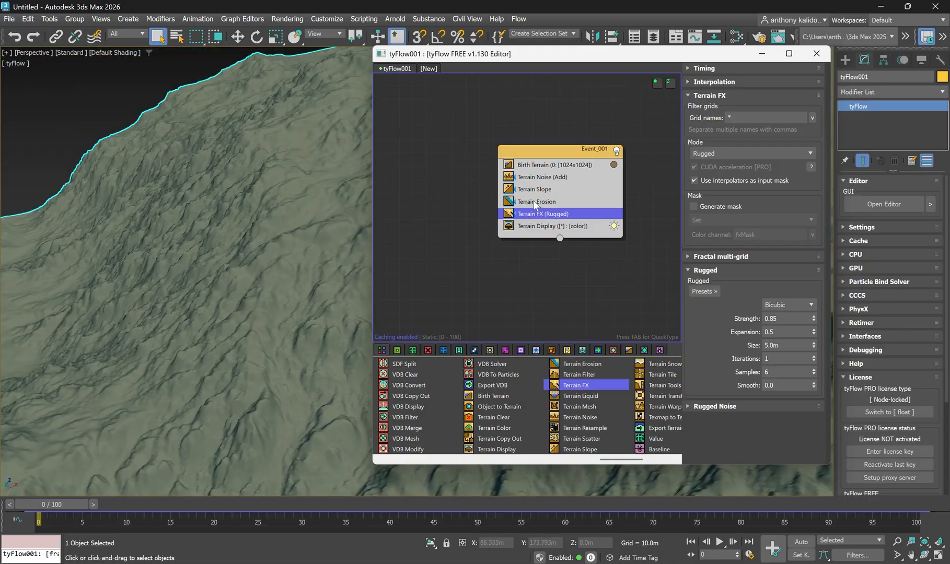
# Step: Disable and re-enable the Terrain FX operator to compare the rugged detail, inspecting the whole terrain and its slopes
pyautogui.click(508, 212)
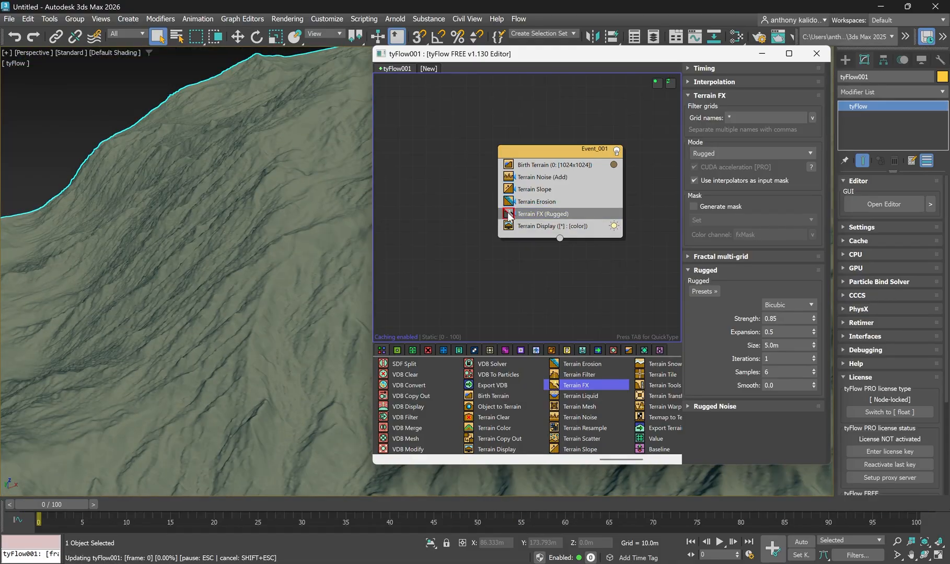
pyautogui.click(508, 213)
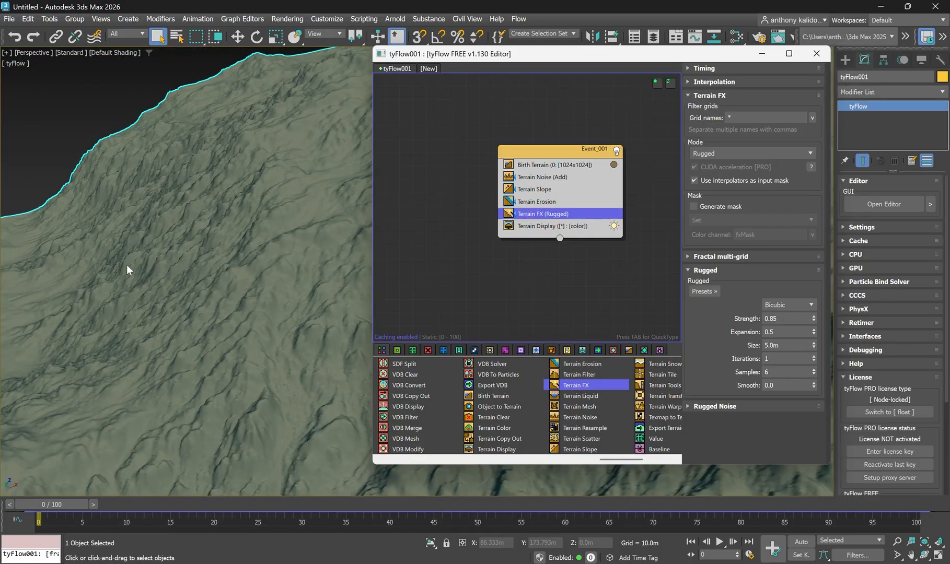
pyautogui.scroll(-3, 216, 194)
pyautogui.scroll(-2, 232, 261)
pyautogui.scroll(-5, 251, 269)
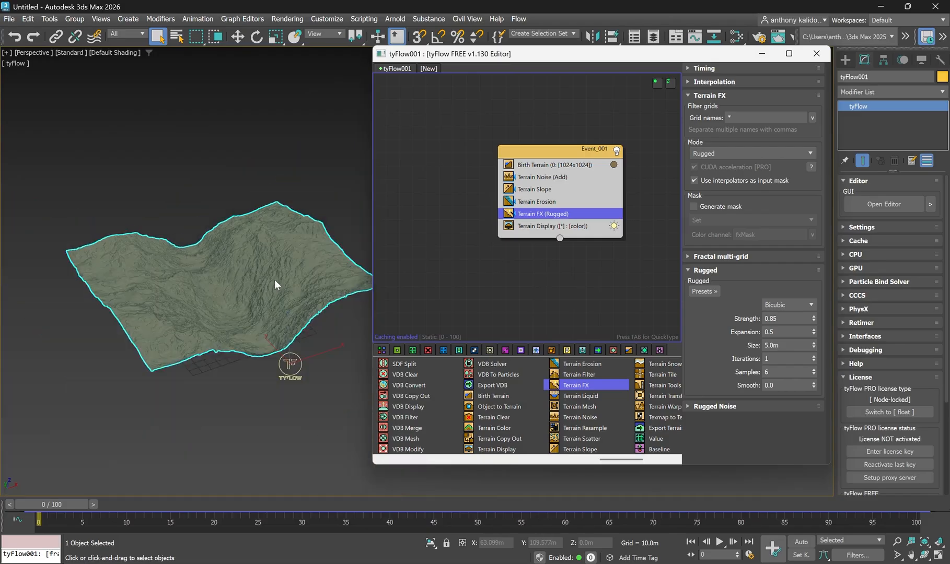
pyautogui.scroll(8, 269, 345)
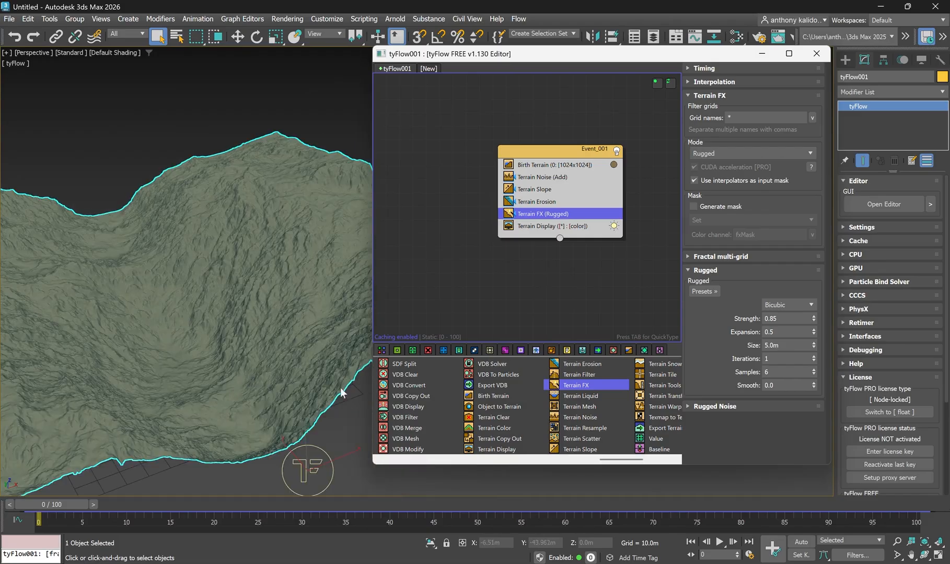
pyautogui.scroll(3, 247, 210)
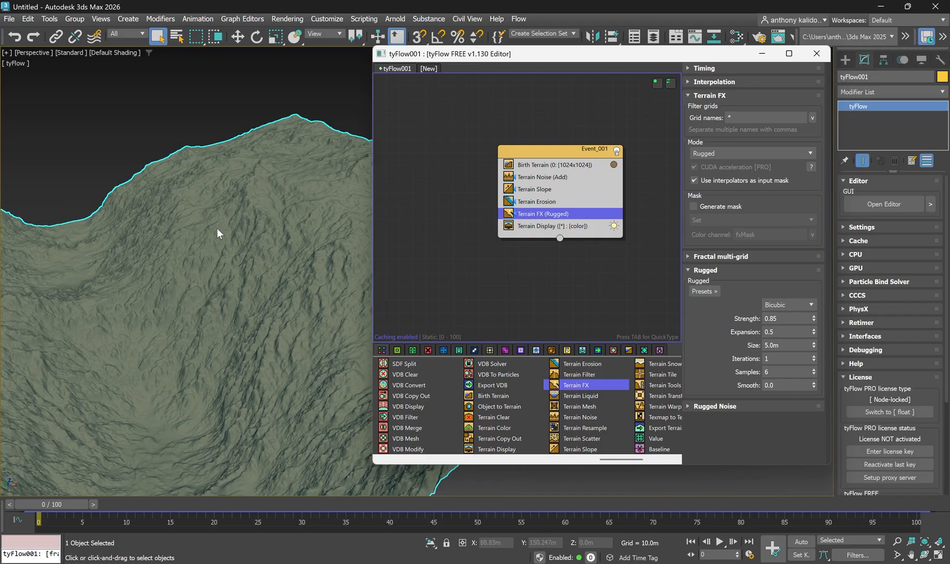
pyautogui.scroll(2, 277, 180)
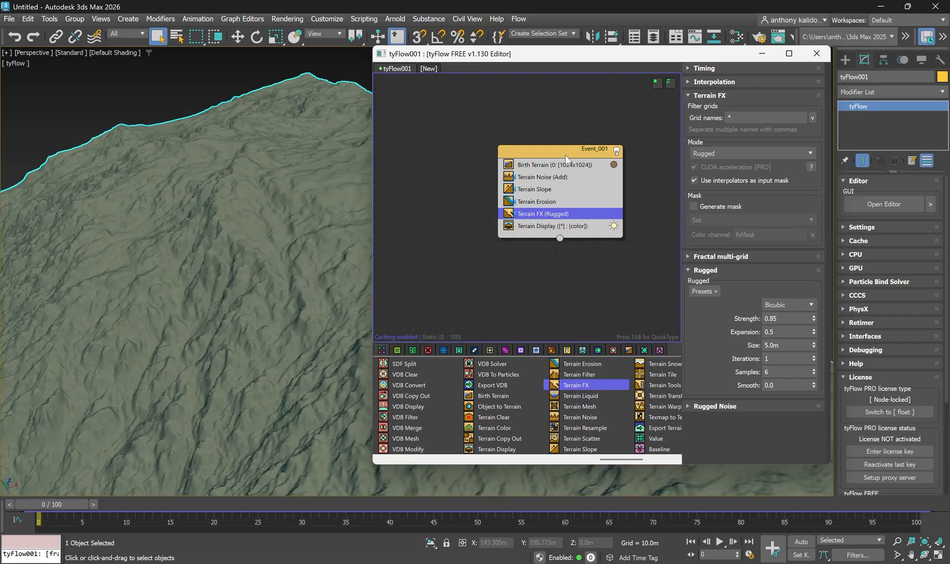
# Step: Switch the Terrain FX mode to Plateau and inspect the terrain
pyautogui.click(716, 152)
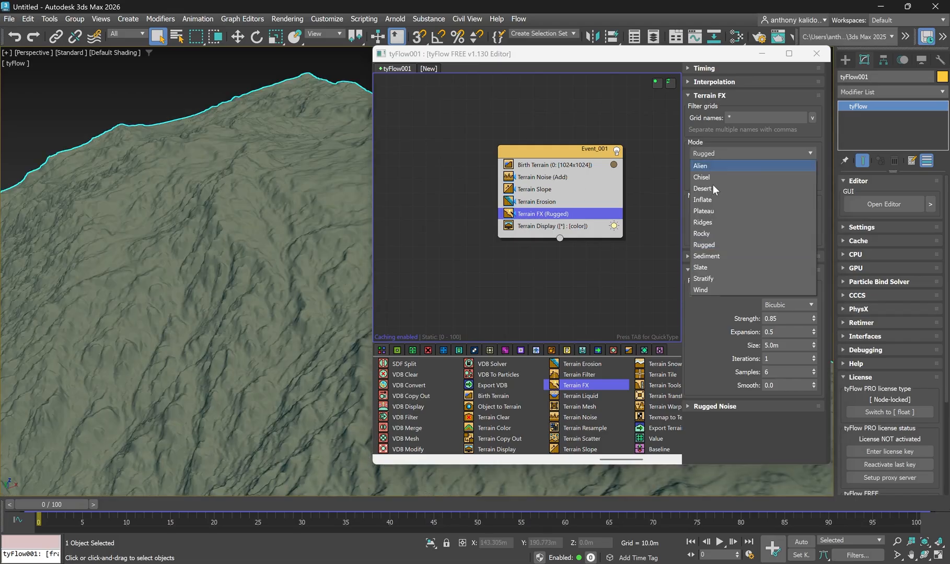
pyautogui.click(709, 210)
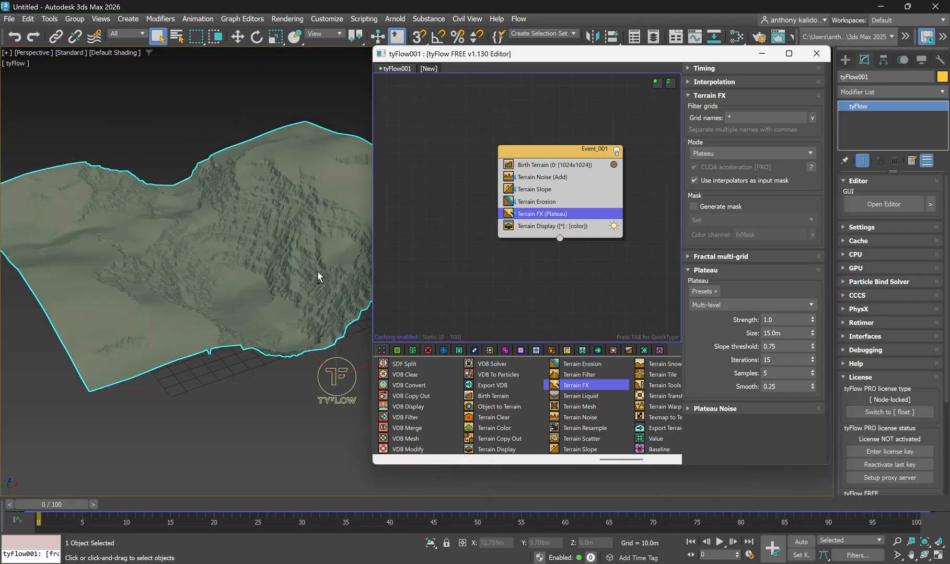
pyautogui.keyDown('alt'); pyautogui.moveTo(302, 261); pyautogui.dragTo(286, 259, button='middle'); pyautogui.keyUp('alt')
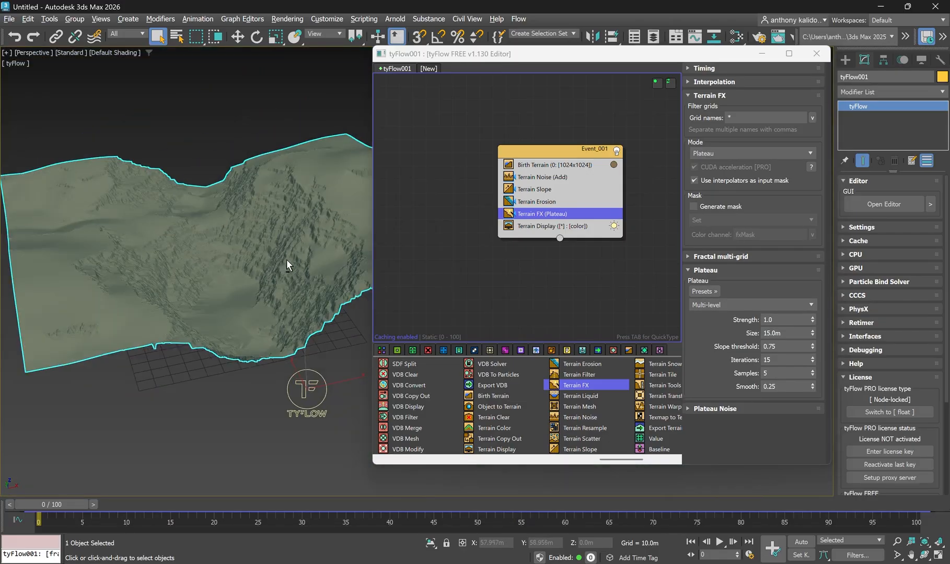
pyautogui.scroll(4, 230, 272)
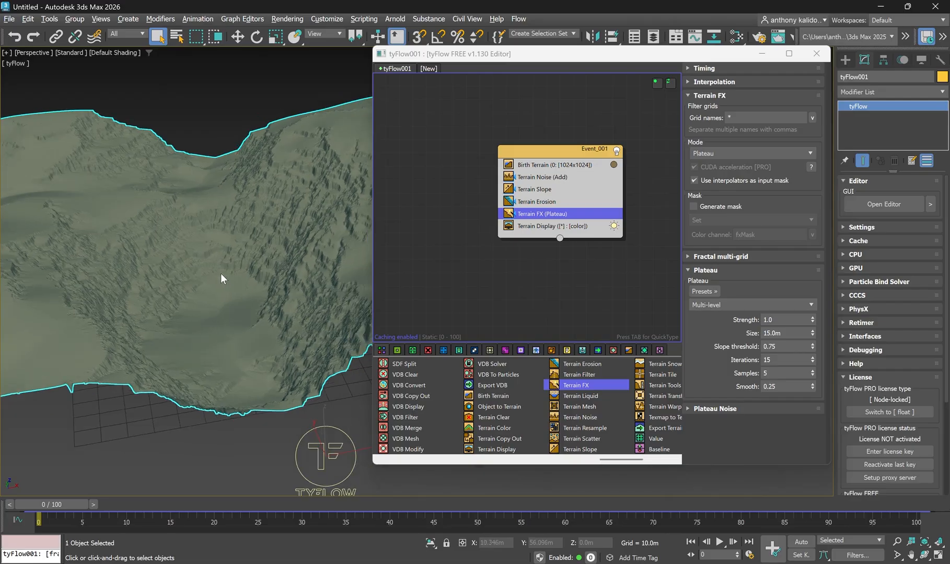
pyautogui.scroll(5, 218, 273)
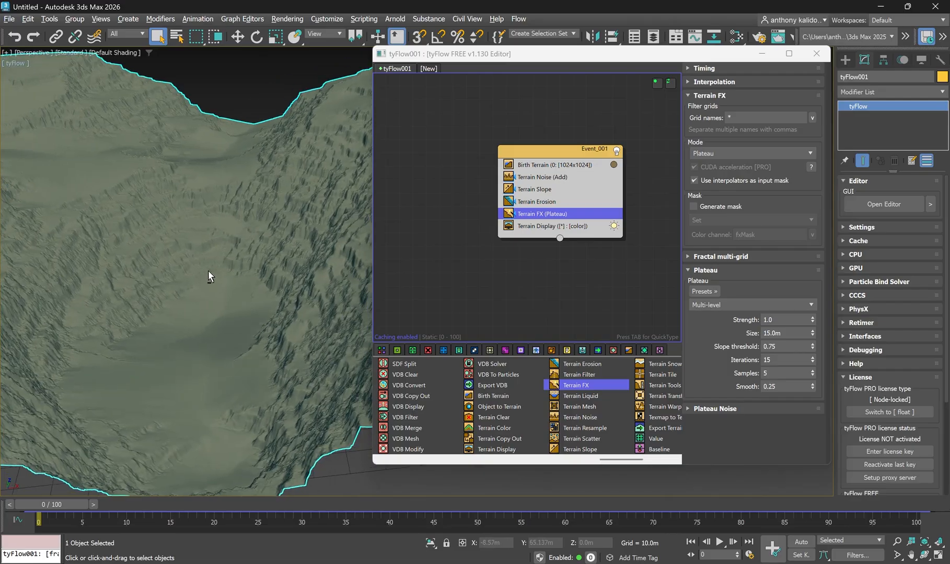
pyautogui.keyDown('alt'); pyautogui.moveTo(210, 271); pyautogui.dragTo(250, 267, button='middle'); pyautogui.keyUp('alt')
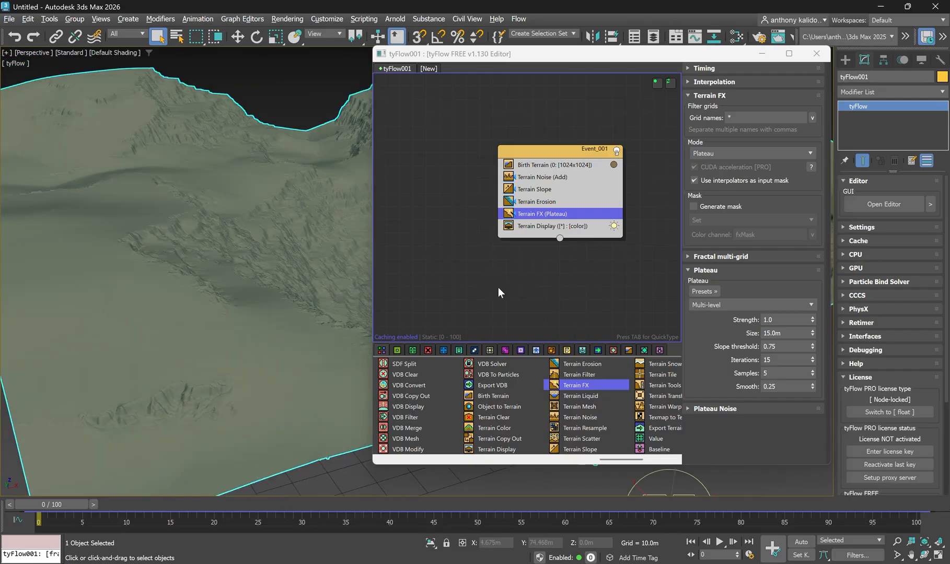
# Step: Insert a Terrain Warp operator between Terrain FX and Terrain Display in the event
pyautogui.click(496, 290)
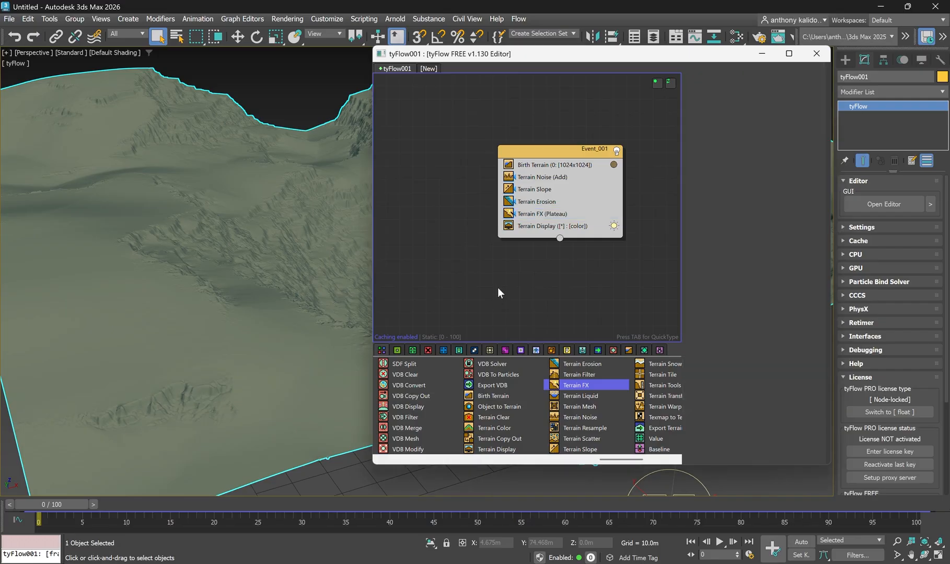
pyautogui.scroll(-5, 130, 226)
pyautogui.scroll(4, 292, 196)
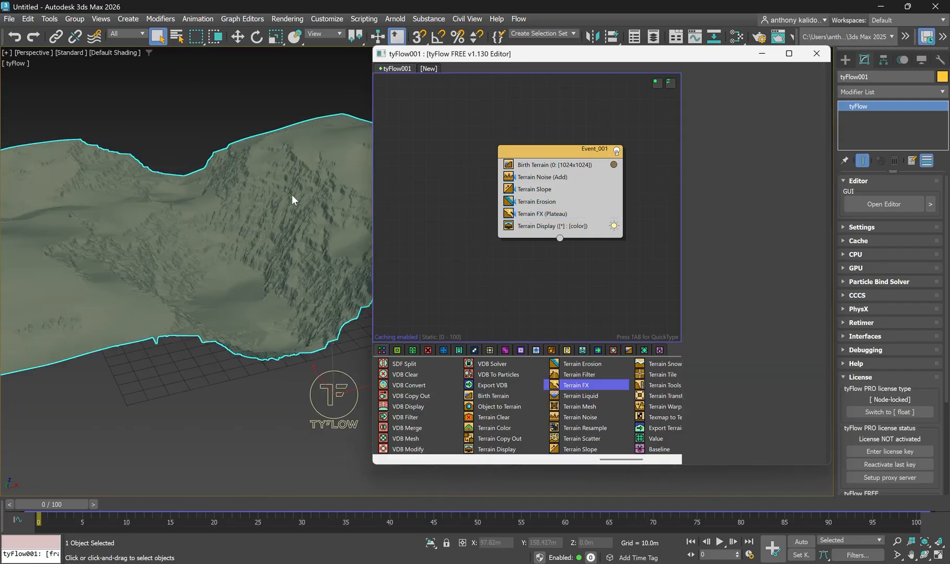
pyautogui.keyDown('alt'); pyautogui.moveTo(292, 196); pyautogui.dragTo(249, 222, button='middle'); pyautogui.keyUp('alt')
pyautogui.scroll(2, 238, 235)
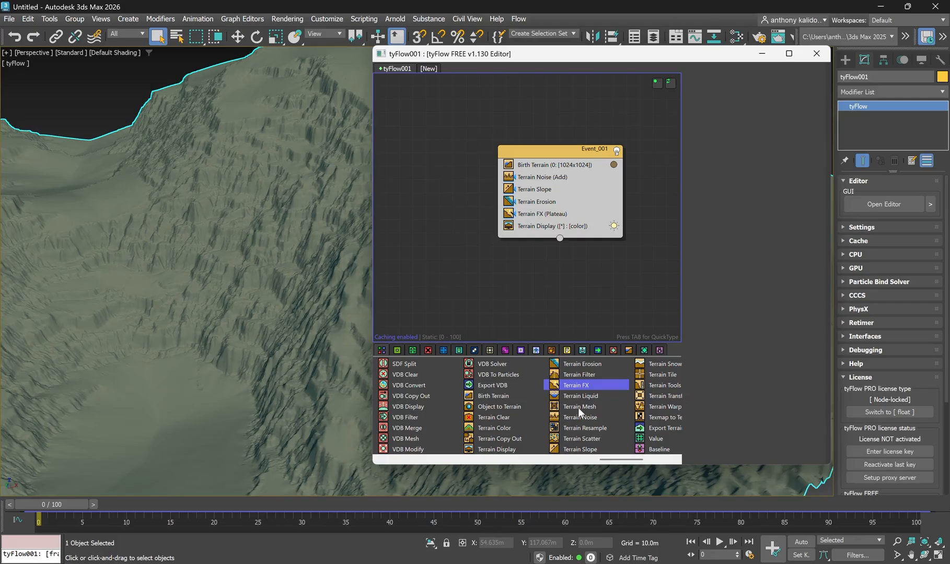
pyautogui.click(636, 407)
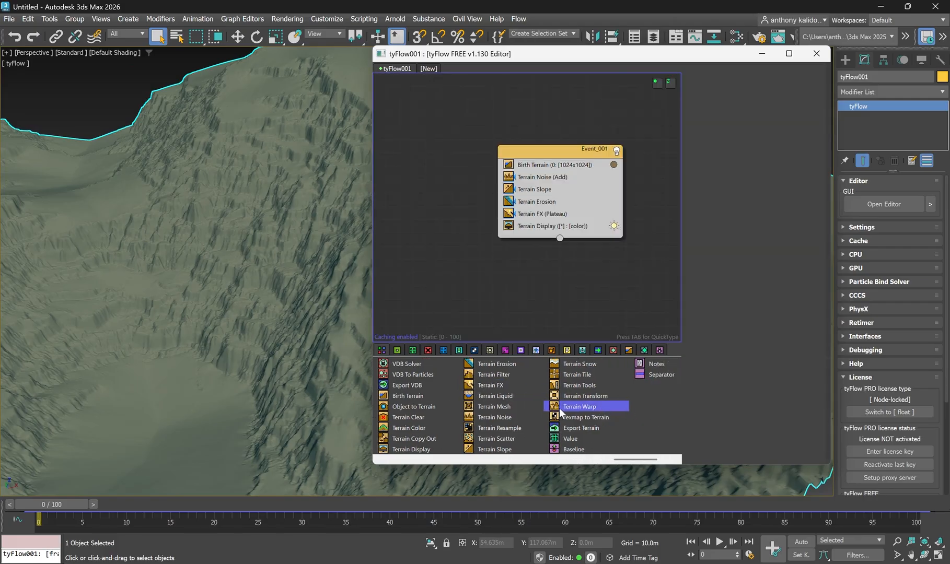
pyautogui.moveTo(573, 386); pyautogui.dragTo(508, 225)
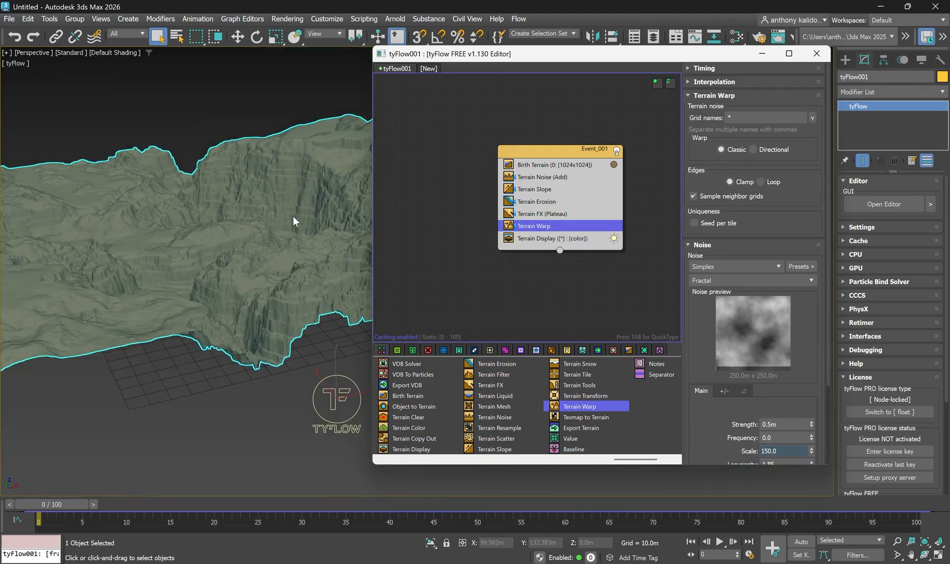
# Step: Set the Terrain Warp noise strength to 0.1 m
pyautogui.keyDown('alt'); pyautogui.moveTo(312, 214); pyautogui.dragTo(278, 235, button='middle'); pyautogui.keyUp('alt')
pyautogui.scroll(5, 249, 218)
pyautogui.scroll(-5, 288, 219)
pyautogui.scroll(3, 253, 216)
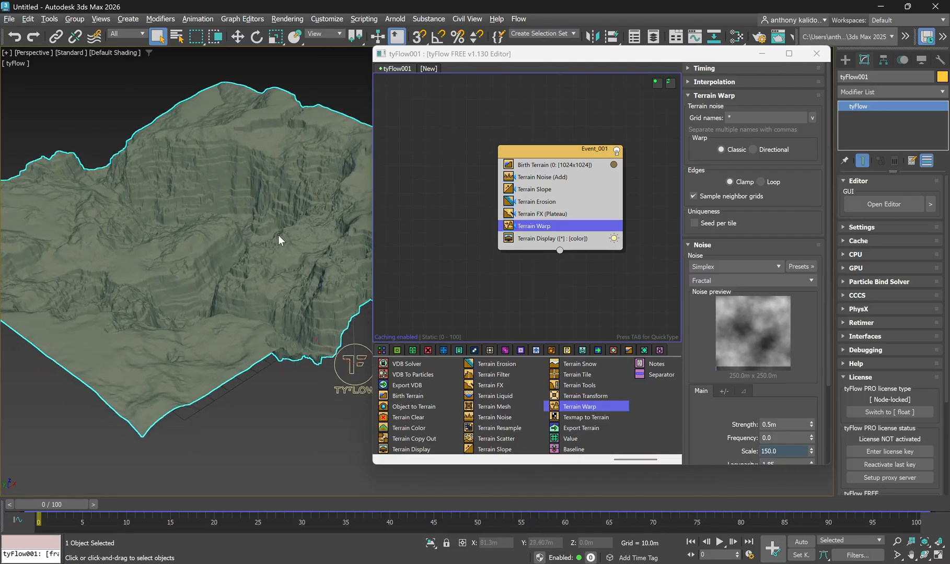
pyautogui.click(778, 424)
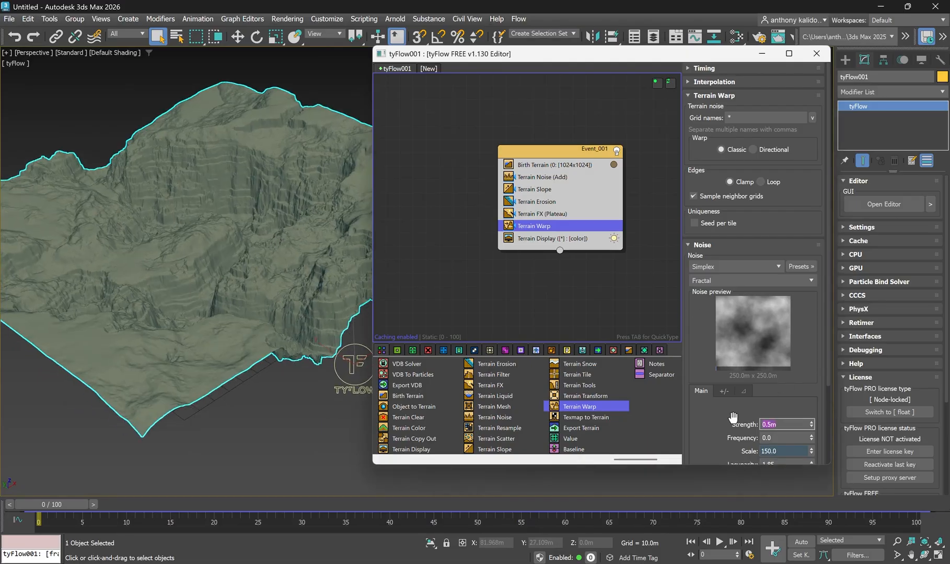
pyautogui.write('0.1')
pyautogui.press('Return')
# Step: Disable and re-enable the Terrain Warp operator repeatedly to compare the slopes with and without warping
pyautogui.scroll(5, 177, 210)
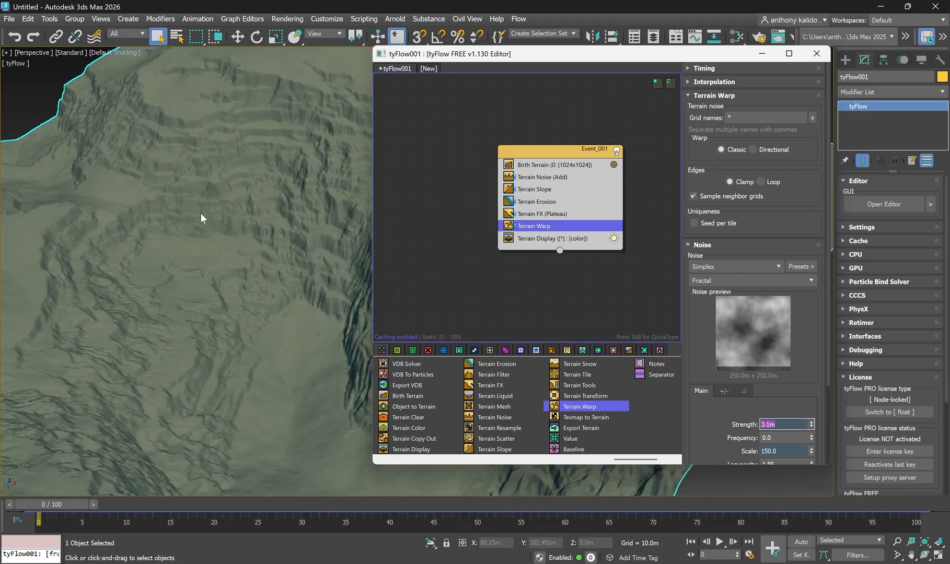
pyautogui.scroll(-6, 201, 228)
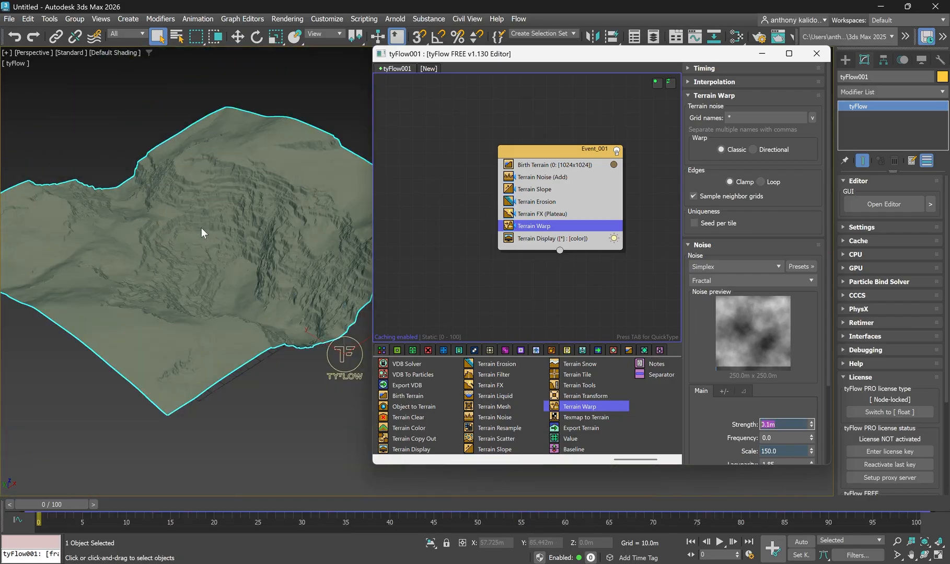
pyautogui.click(509, 226)
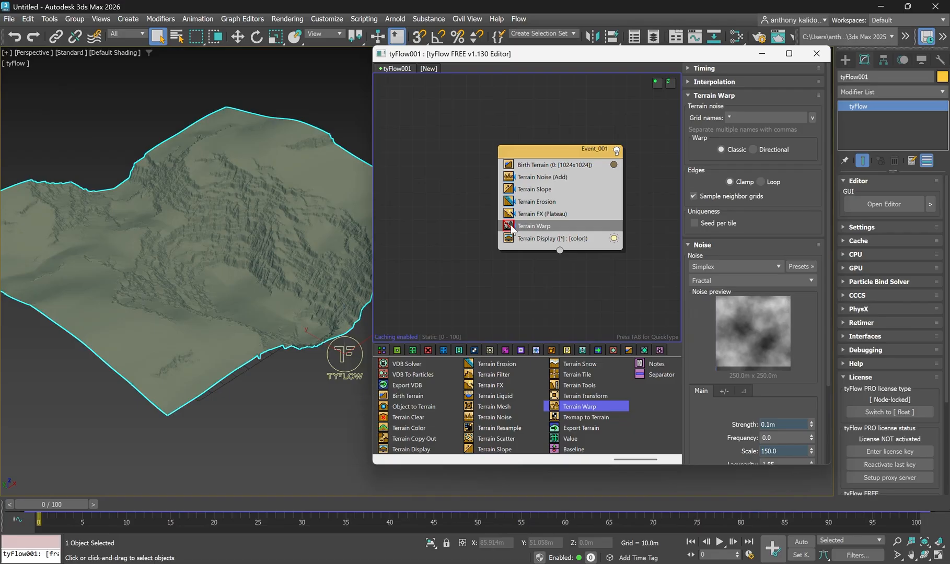
pyautogui.scroll(4, 200, 210)
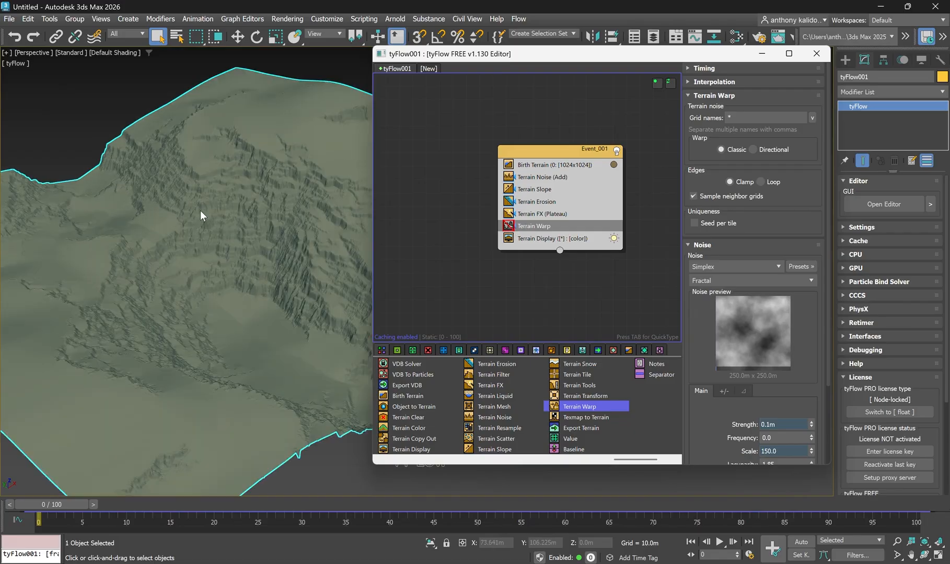
pyautogui.click(509, 226)
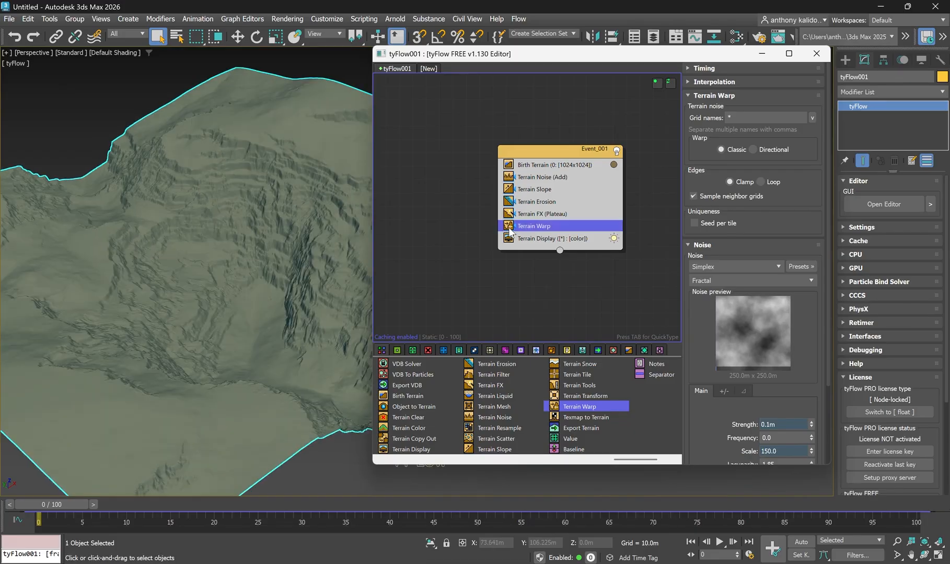
pyautogui.click(508, 228)
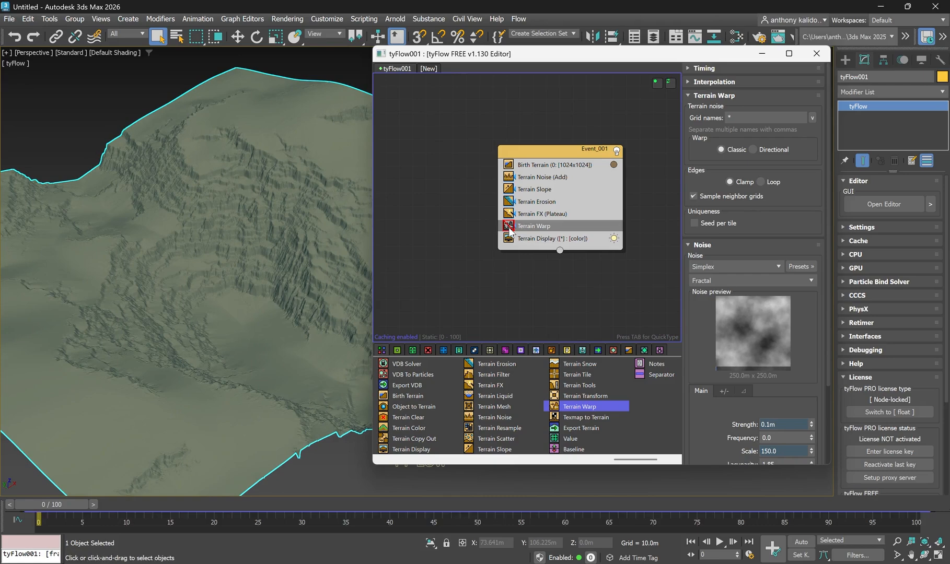
pyautogui.click(509, 228)
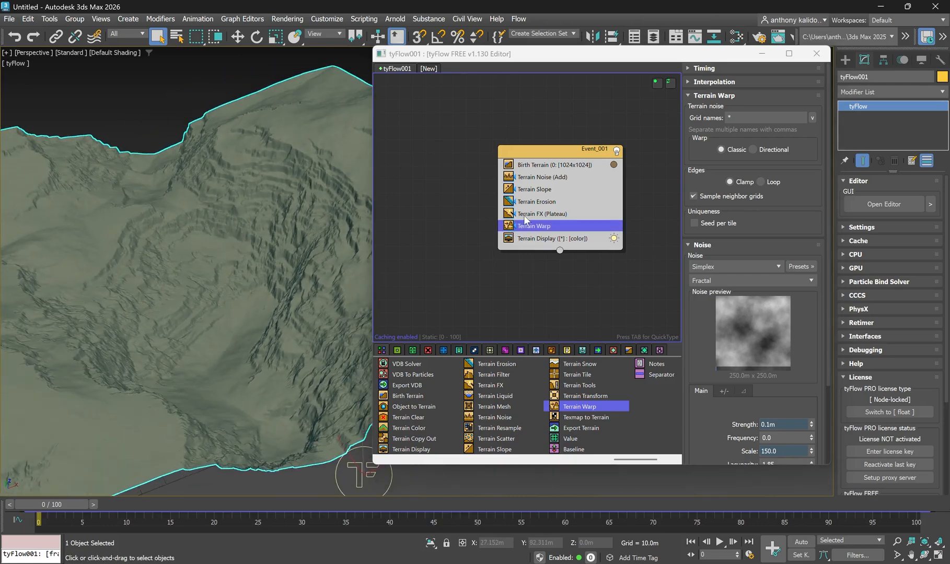
pyautogui.click(508, 228)
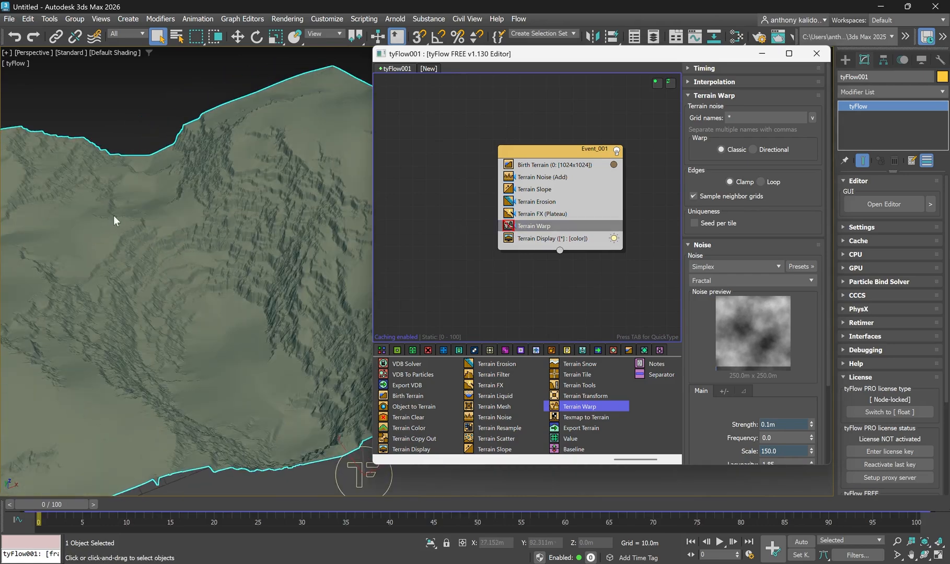
pyautogui.click(508, 227)
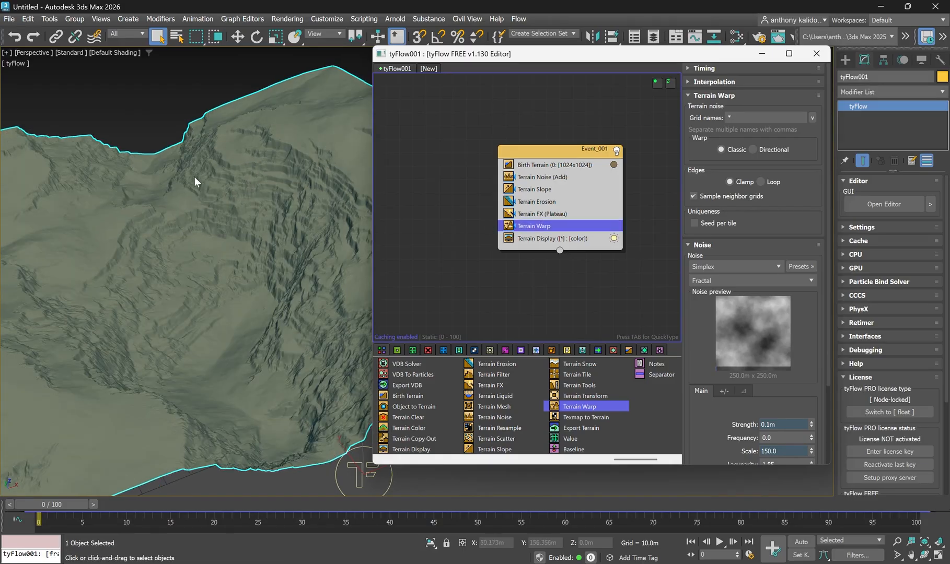
pyautogui.scroll(-6, 194, 177)
pyautogui.scroll(4, 174, 206)
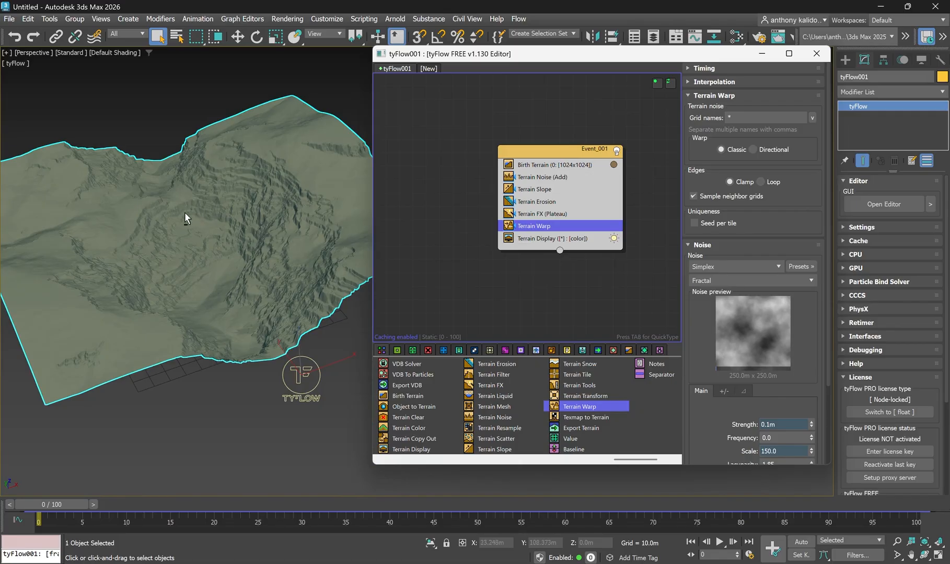
# Step: Deselect the terrain and inspect its warped ledges and slopes from a different angle, both overall and up close
pyautogui.keyDown('alt'); pyautogui.moveTo(185, 212); pyautogui.dragTo(274, 417, button='middle'); pyautogui.keyUp('alt')
pyautogui.scroll(4, 232, 204)
pyautogui.scroll(2, 239, 205)
pyautogui.scroll(-4, 256, 284)
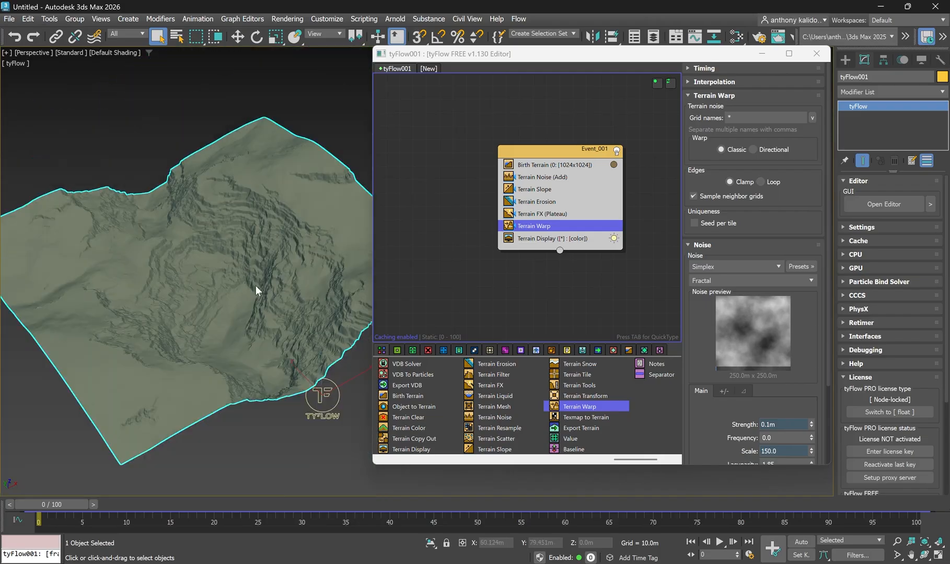
pyautogui.click(273, 386)
pyautogui.scroll(4, 162, 230)
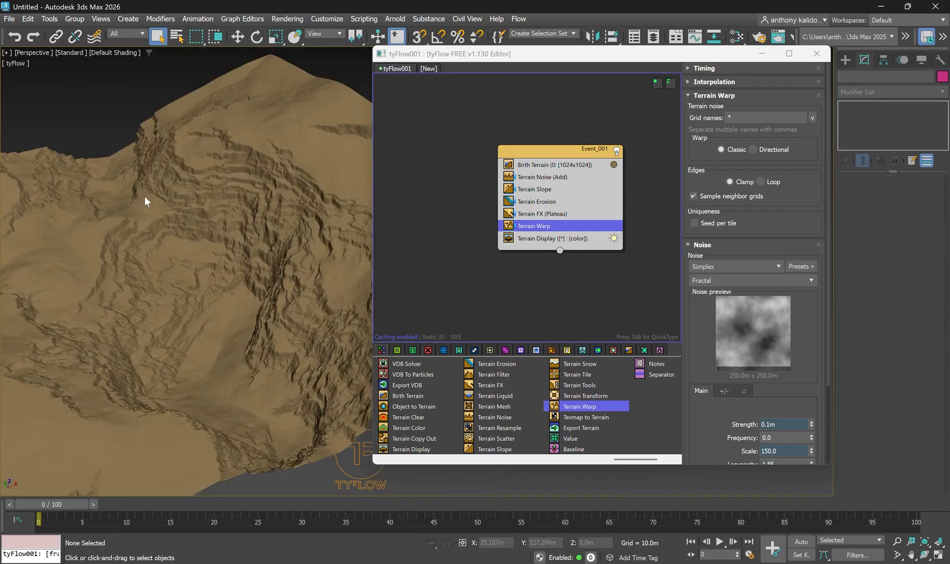
pyautogui.scroll(-4, 170, 176)
pyautogui.scroll(4, 168, 175)
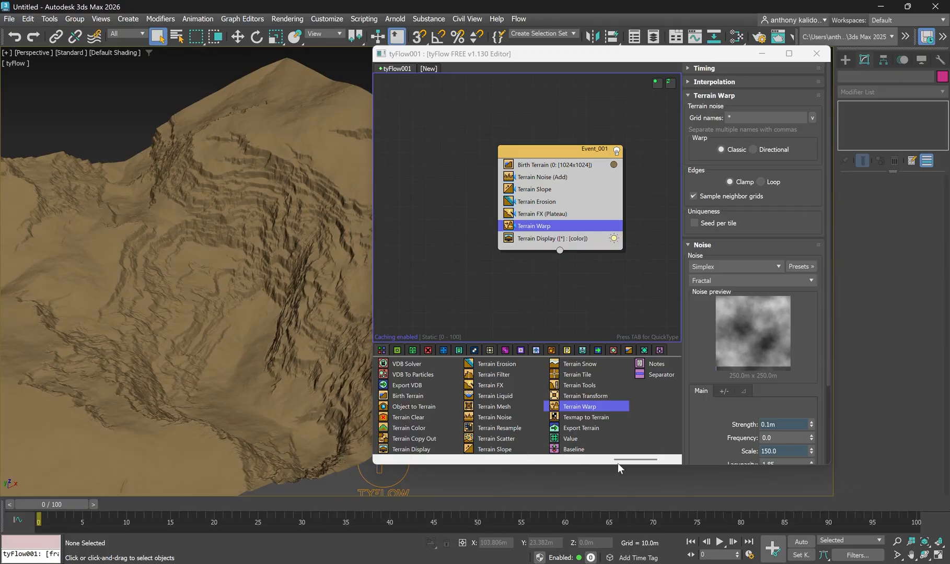
# Step: Insert a Terrain Color operator between Terrain Warp and Terrain Display in the event
pyautogui.hscroll(-1, 622, 458)
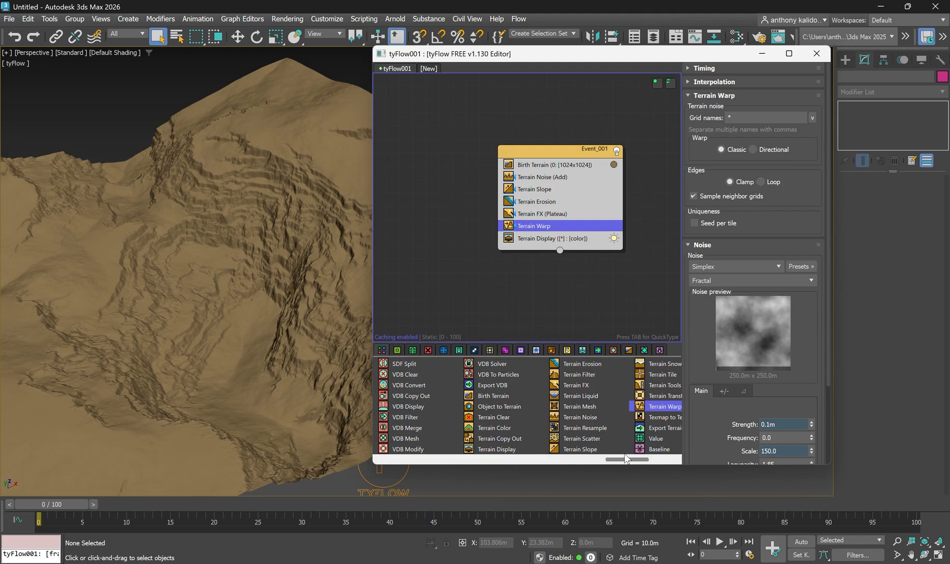
pyautogui.hscroll(1, 624, 459)
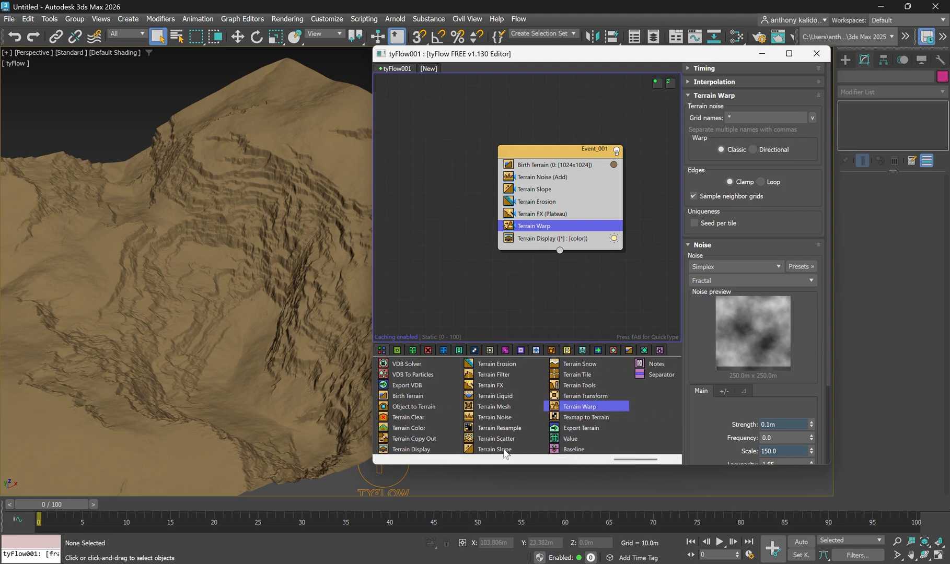
pyautogui.click(387, 428)
pyautogui.moveTo(386, 431); pyautogui.dragTo(508, 234)
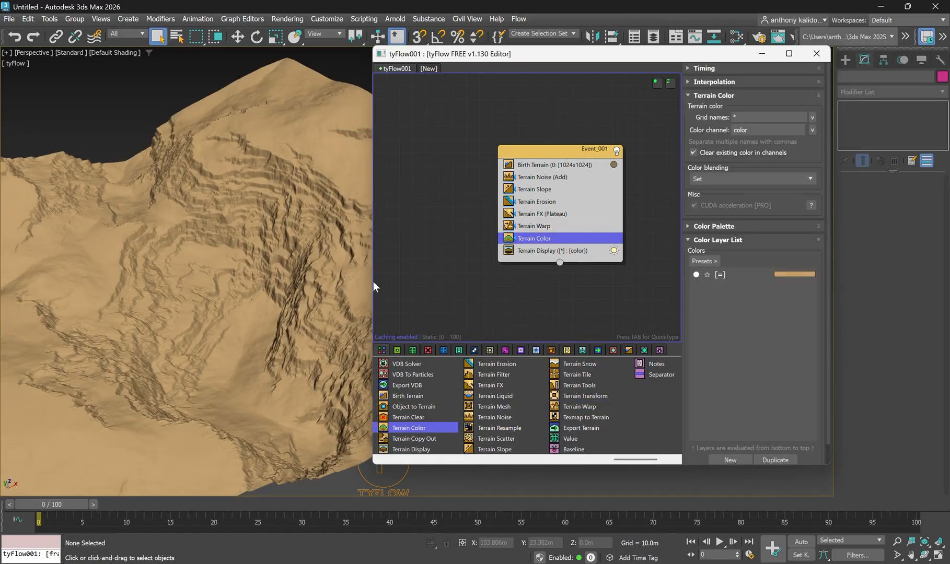
# Step: Try the Autumn Gully color preset on the Terrain Color operator and inspect the colored slopes and valley
pyautogui.scroll(3, 250, 256)
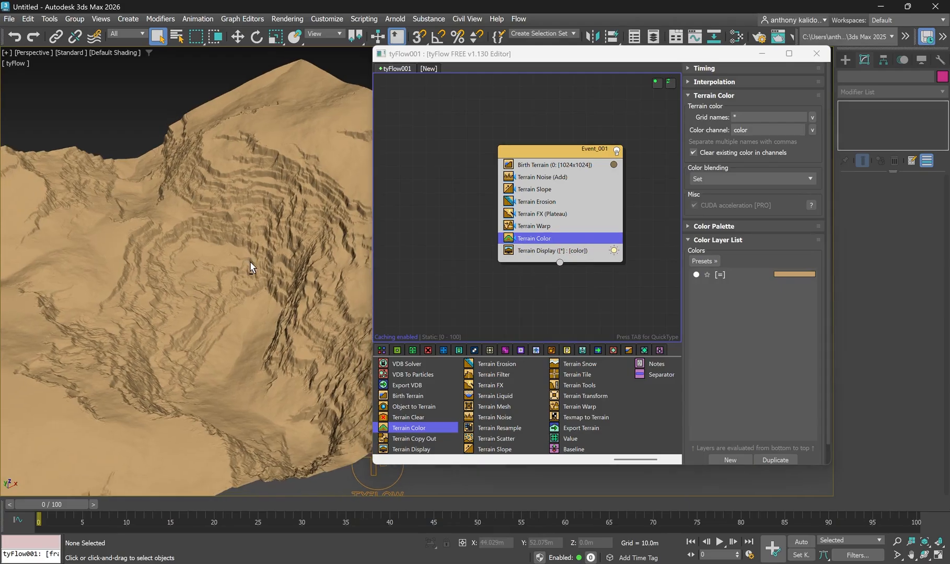
pyautogui.click(706, 260)
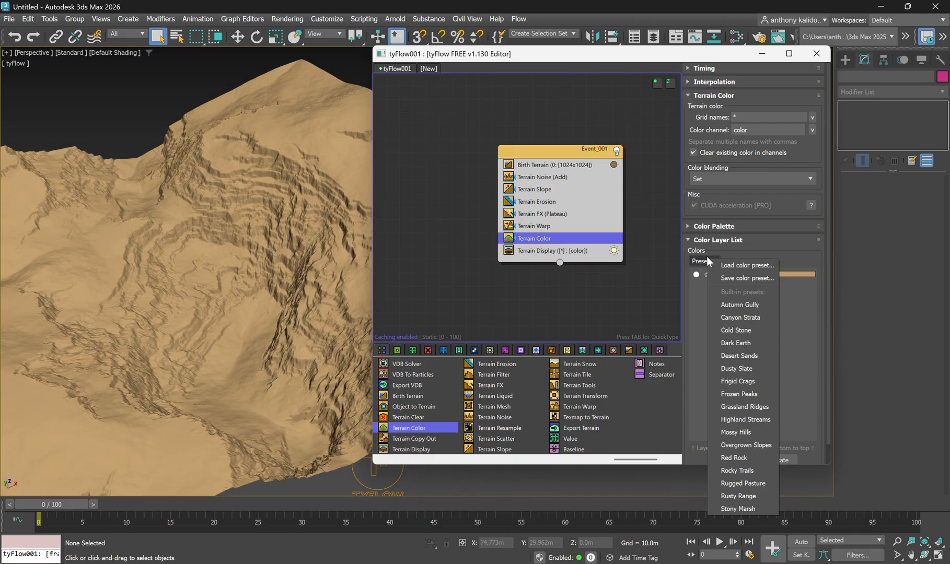
pyautogui.click(739, 305)
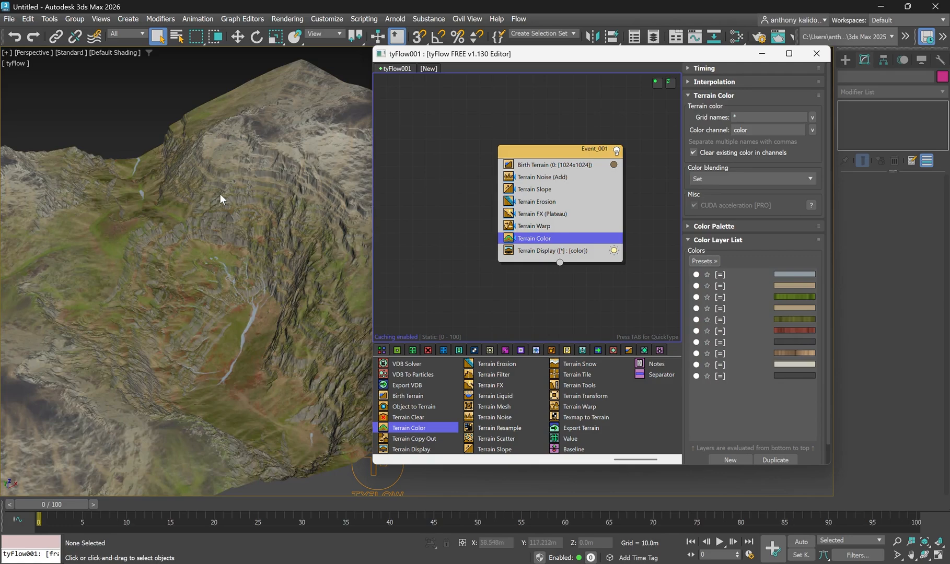
pyautogui.scroll(-5, 219, 195)
pyautogui.scroll(5, 220, 195)
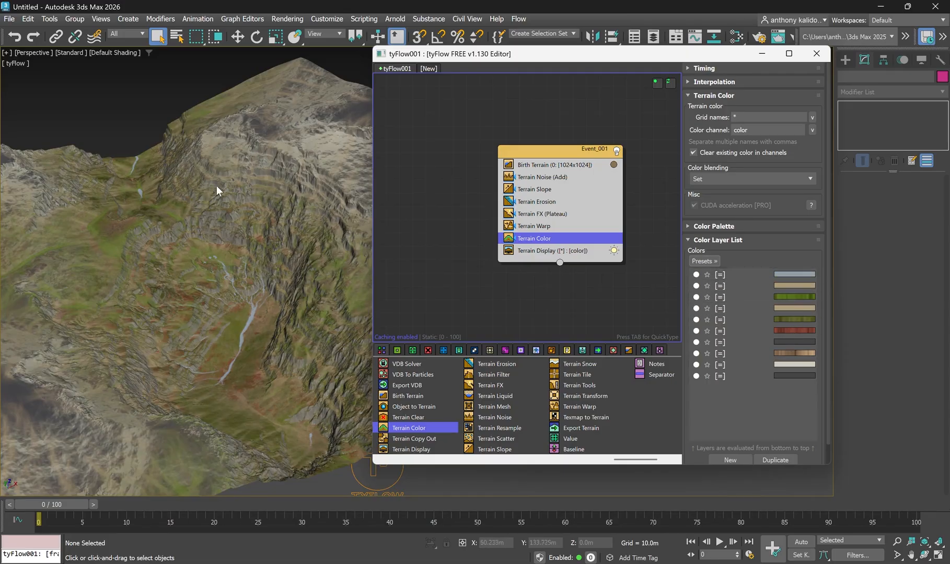
pyautogui.scroll(-5, 216, 185)
pyautogui.scroll(5, 191, 173)
pyautogui.scroll(-3, 155, 152)
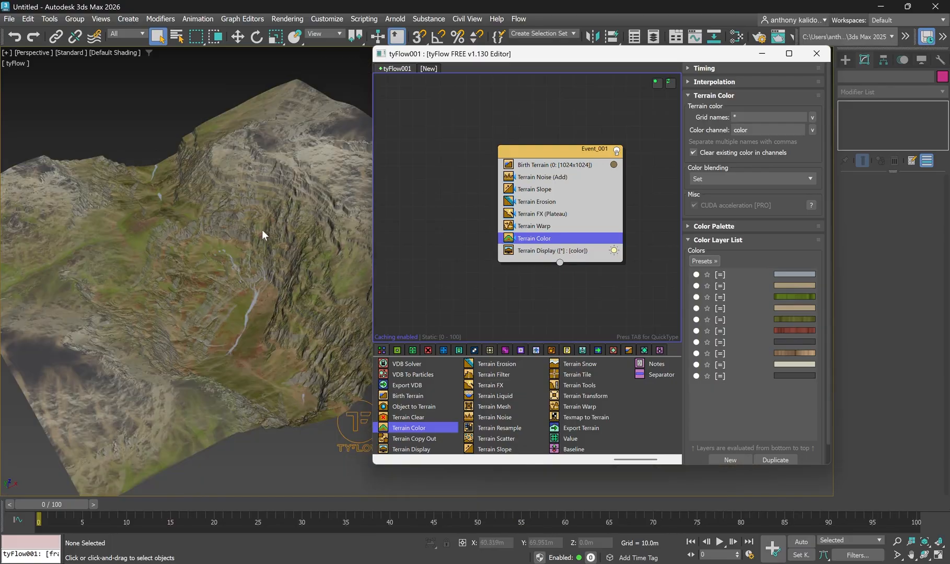
pyautogui.scroll(5, 281, 210)
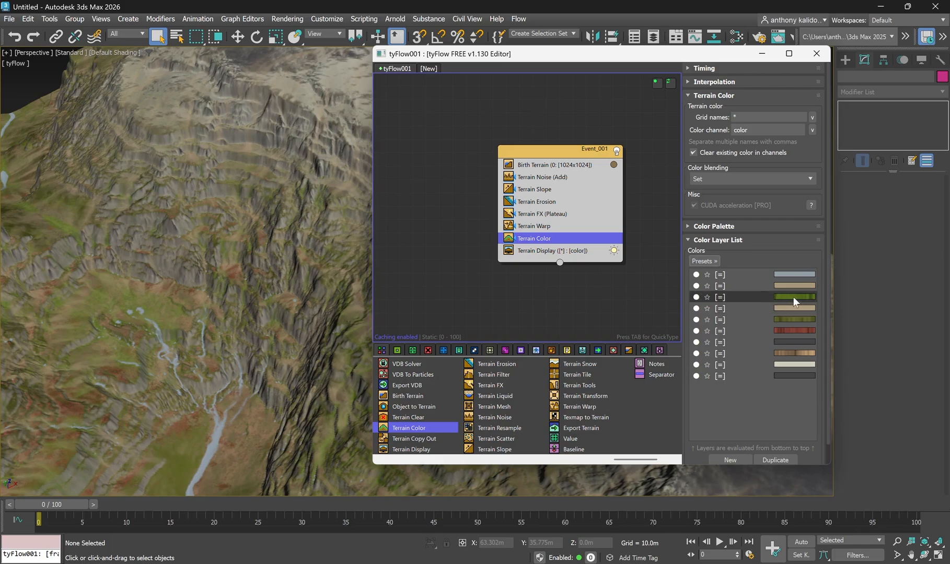
pyautogui.scroll(-2, 278, 225)
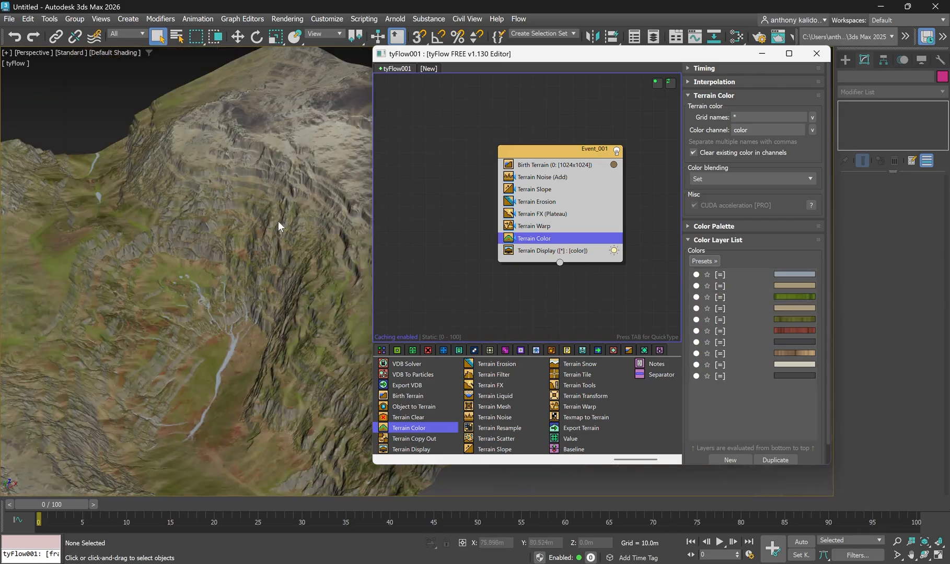
# Step: Try the Cold Stone color preset on the Terrain Color operator and inspect the valley from a lower angle
pyautogui.click(701, 261)
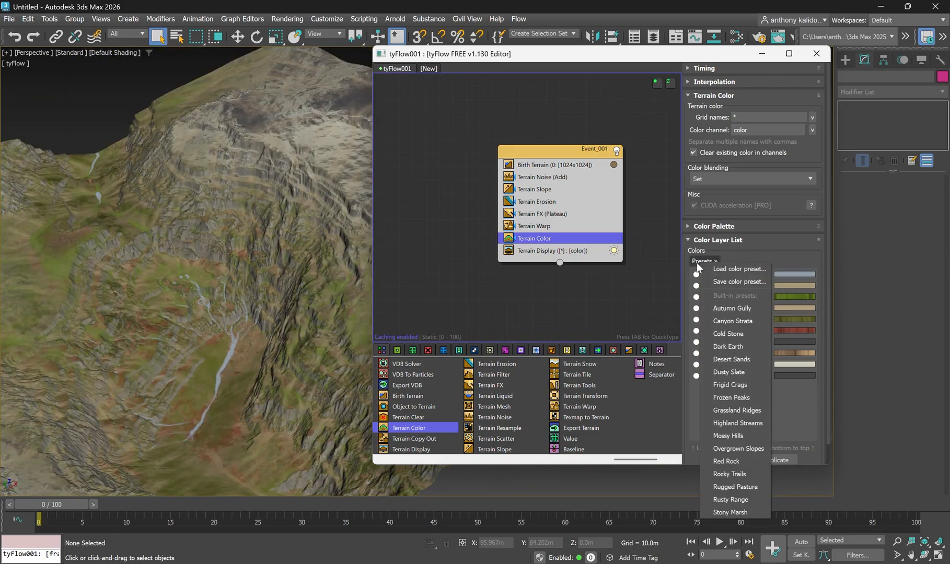
pyautogui.click(728, 336)
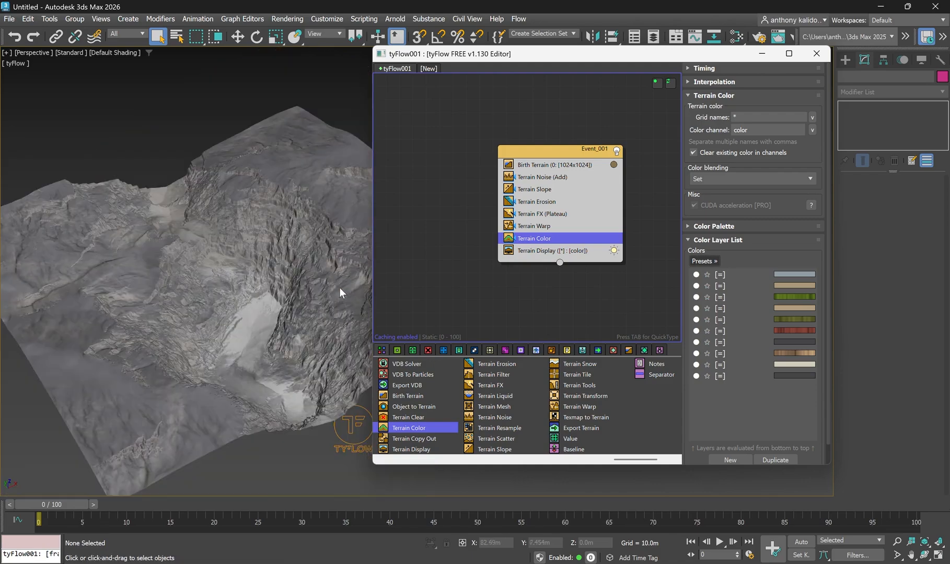
pyautogui.keyDown('alt'); pyautogui.moveTo(295, 256); pyautogui.dragTo(258, 229, button='middle'); pyautogui.keyUp('alt')
pyautogui.scroll(-3, 242, 298)
pyautogui.scroll(4, 252, 285)
pyautogui.scroll(-4, 273, 294)
pyautogui.scroll(8, 264, 284)
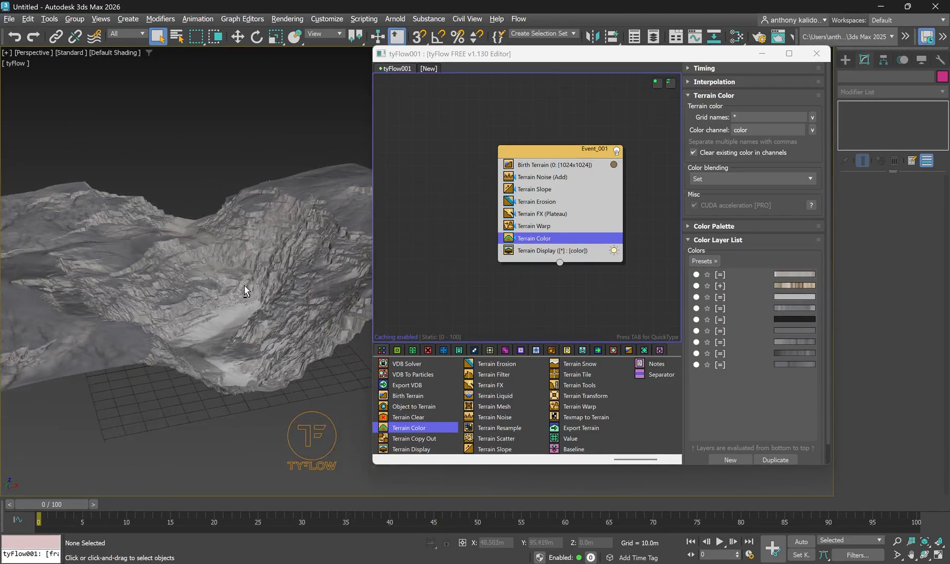
pyautogui.keyDown('alt'); pyautogui.moveTo(237, 273); pyautogui.dragTo(262, 269, button='middle'); pyautogui.keyUp('alt')
pyautogui.scroll(-4, 258, 267)
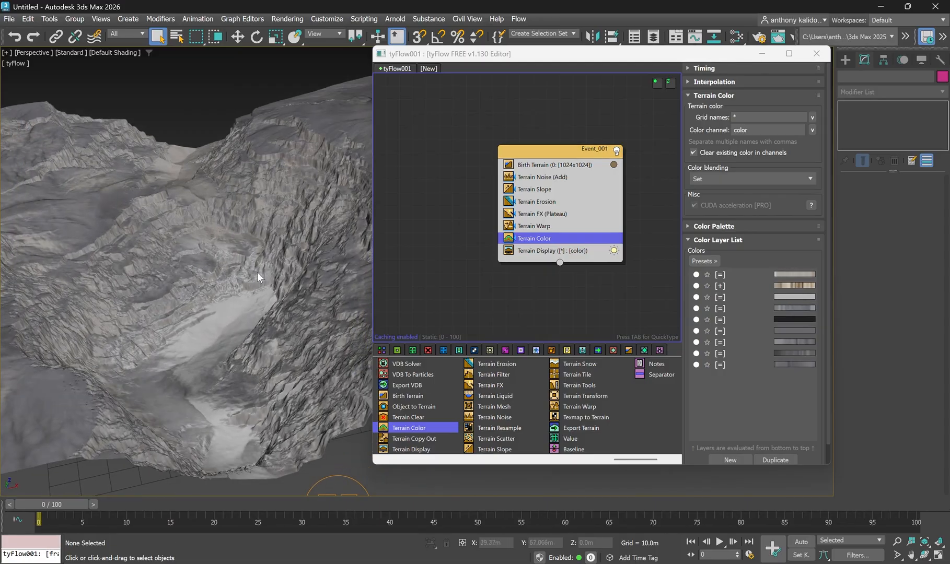
# Step: Apply the Highland Streams color preset to the Terrain Color operator and inspect the terrain up close
pyautogui.click(710, 259)
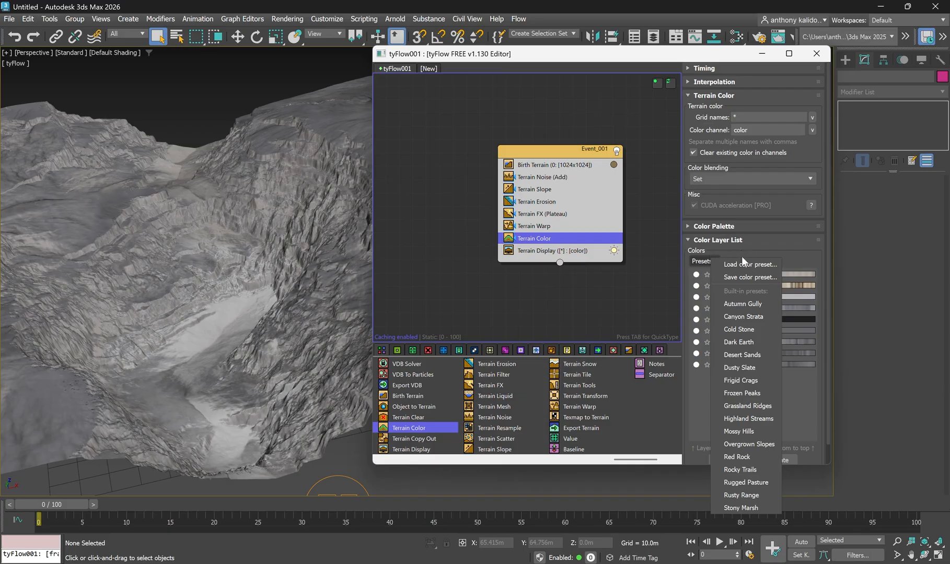
pyautogui.click(748, 419)
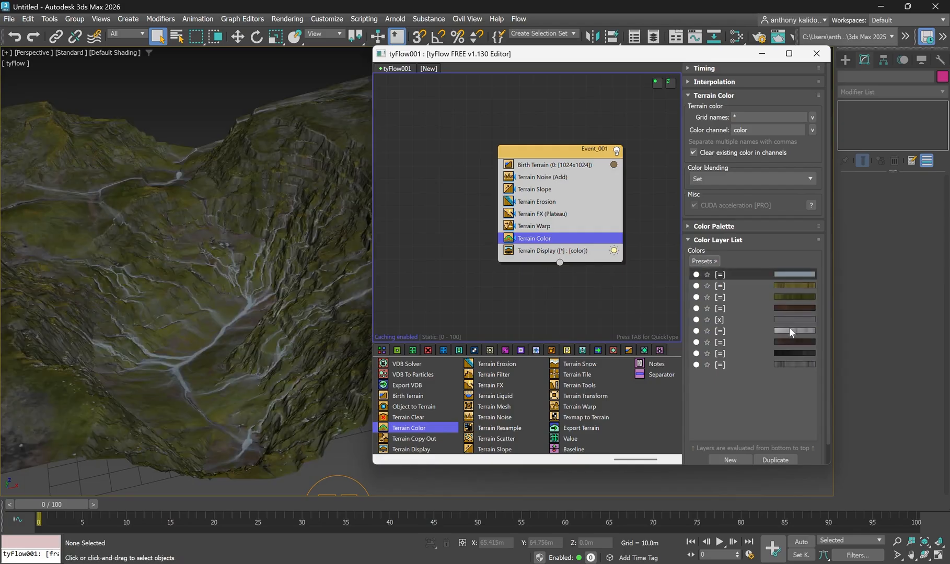
pyautogui.scroll(-5, 196, 287)
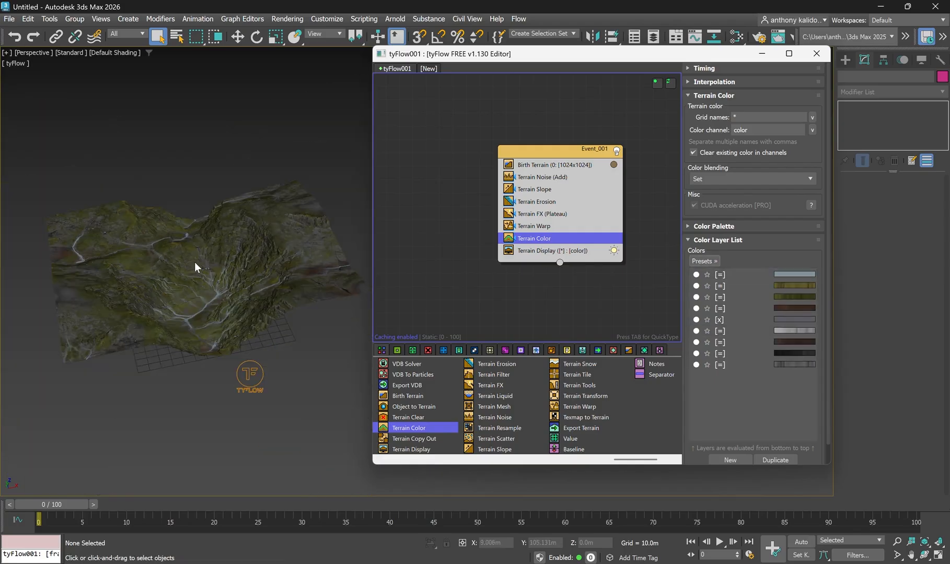
pyautogui.scroll(5, 195, 262)
pyautogui.scroll(5, 251, 278)
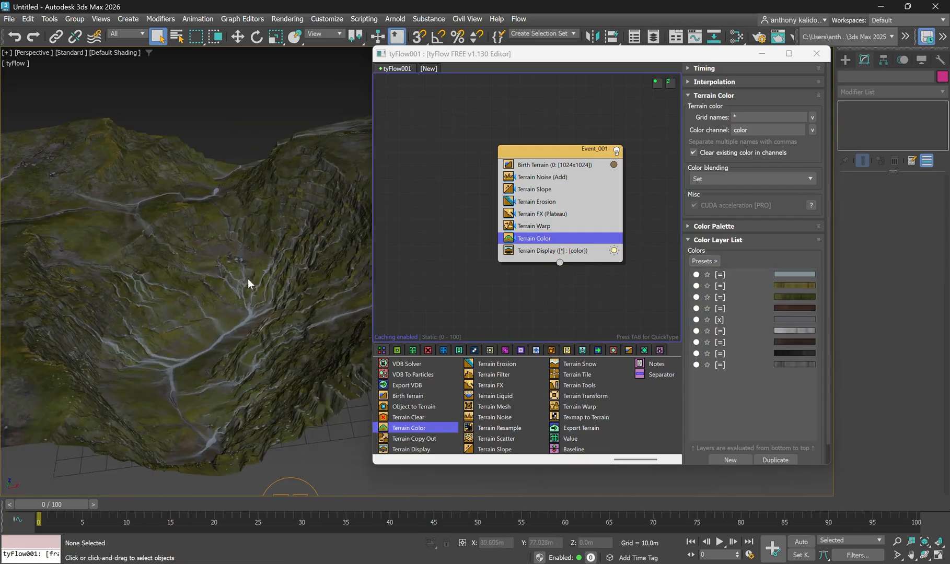
pyautogui.scroll(-6, 256, 229)
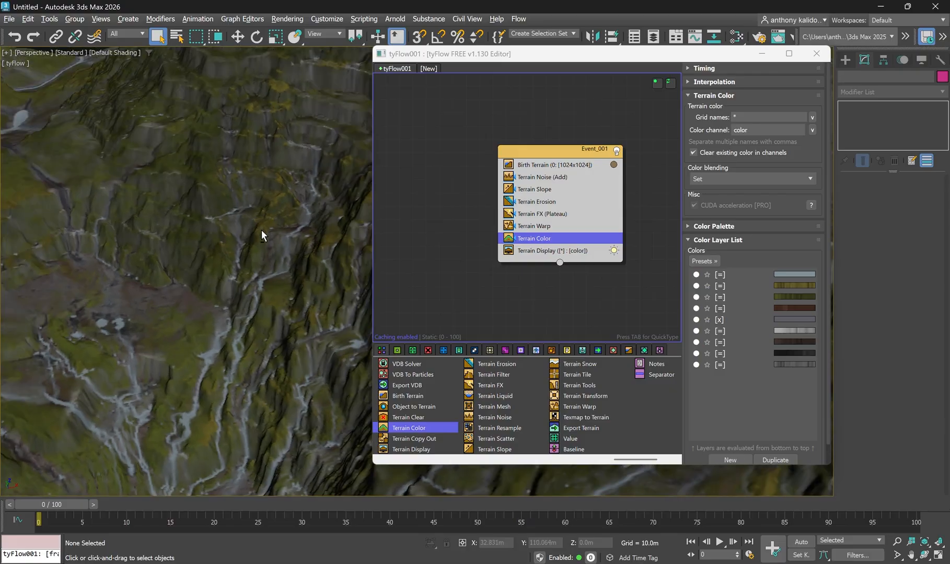
pyautogui.scroll(3, 239, 247)
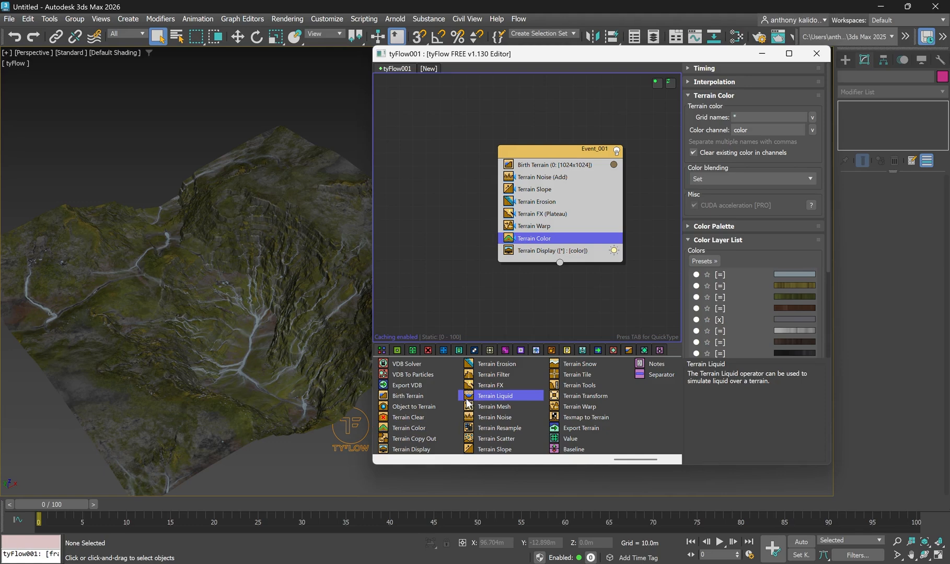
# Step: Insert a Terrain Liquid operator between Terrain Color and Terrain Display and inspect the liquid on the terrain
pyautogui.moveTo(467, 403); pyautogui.dragTo(504, 245)
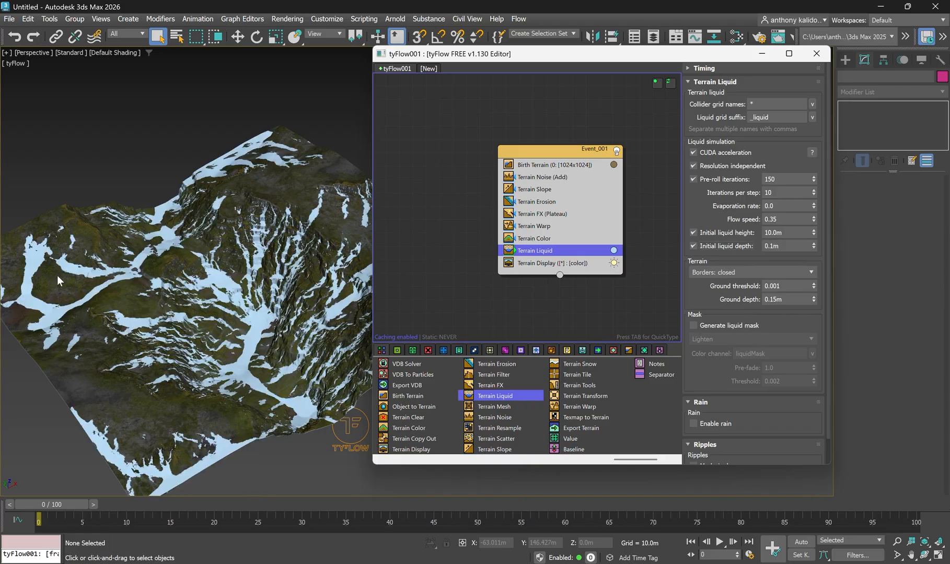
pyautogui.scroll(-2, 152, 269)
pyautogui.scroll(2, 185, 264)
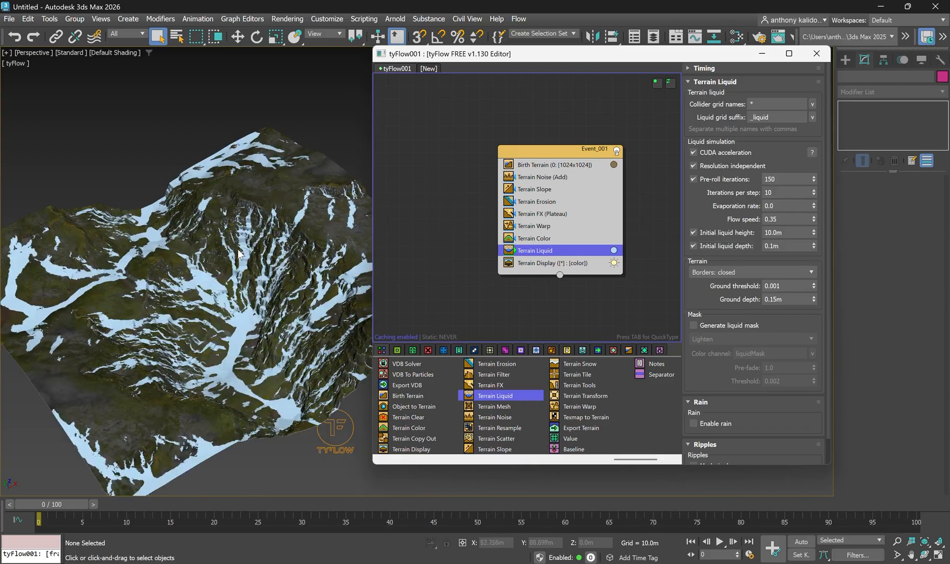
pyautogui.scroll(1, 269, 191)
pyautogui.scroll(-1, 295, 209)
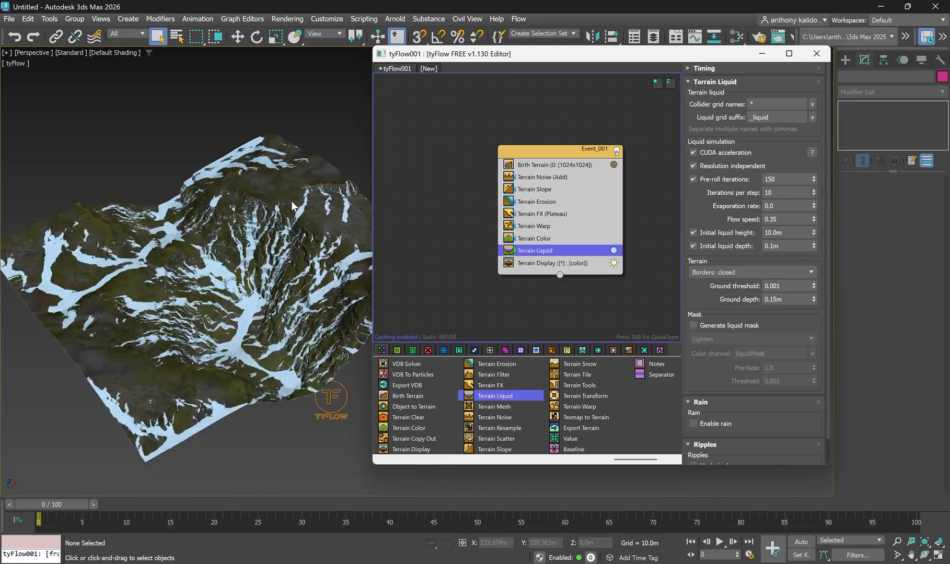
# Step: Scrub the timeline to frame 14 to preview the liquid simulation flowing through the valley
pyautogui.scroll(2, 287, 219)
pyautogui.scroll(3, 155, 405)
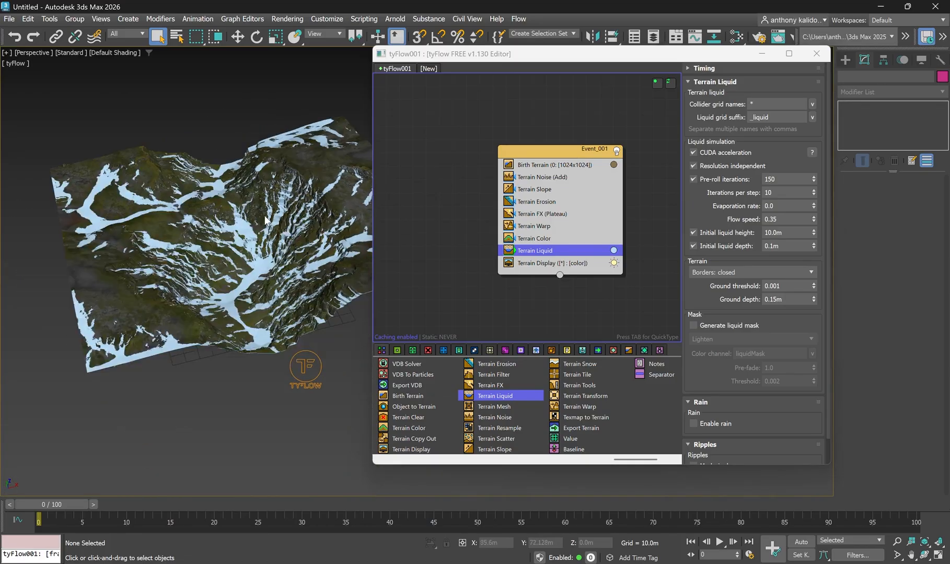
pyautogui.moveTo(54, 503); pyautogui.dragTo(175, 509)
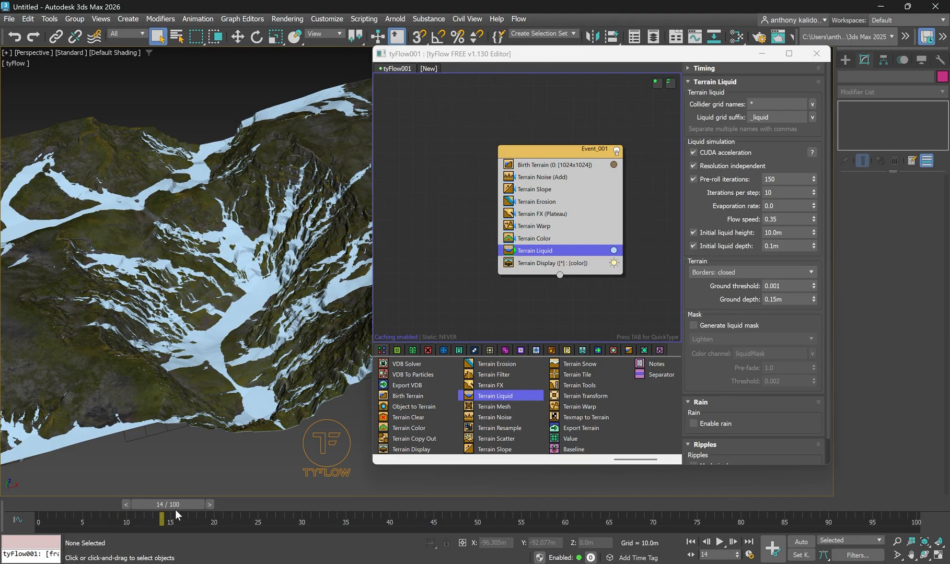